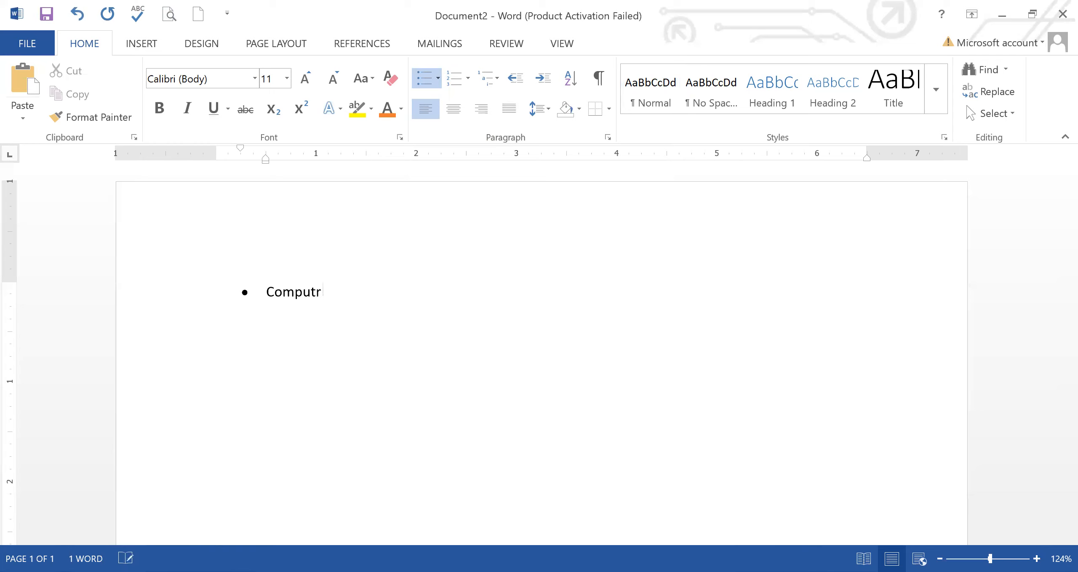
# Add "Laptop" and "PC" as bullet items below "Computer" and remove the empty trailing bullet
pyautogui.press('Return')
pyautogui.write('Laptop')
pyautogui.press('Return')
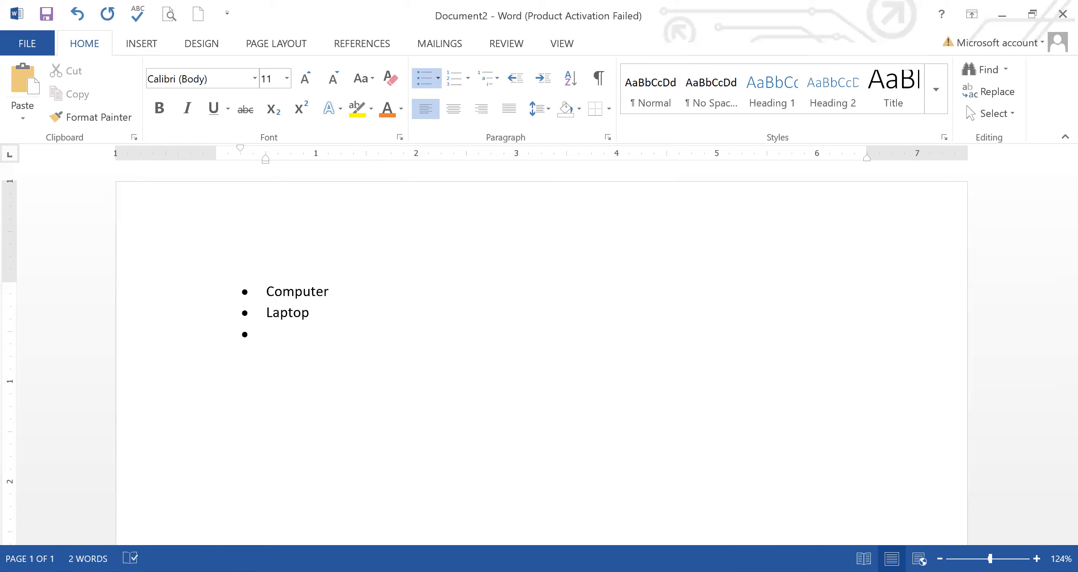
pyautogui.write('PC')
pyautogui.press('Return')
pyautogui.hotkey('ctrl', 'z')
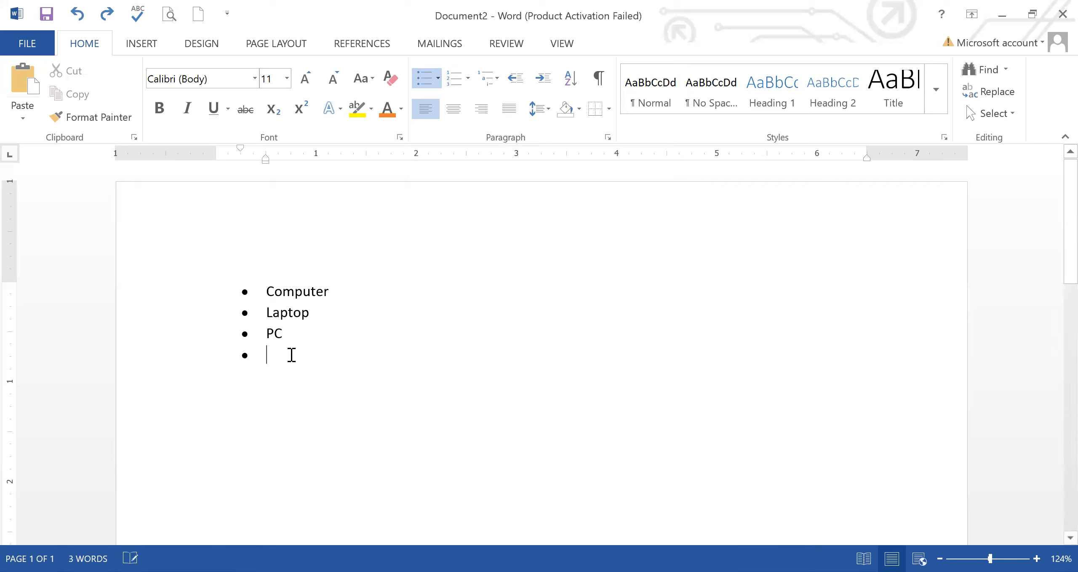
pyautogui.press('BackSpace')
# Enlarge the text of all three list items to font size 20
pyautogui.moveTo(256, 270); pyautogui.dragTo(295, 358)
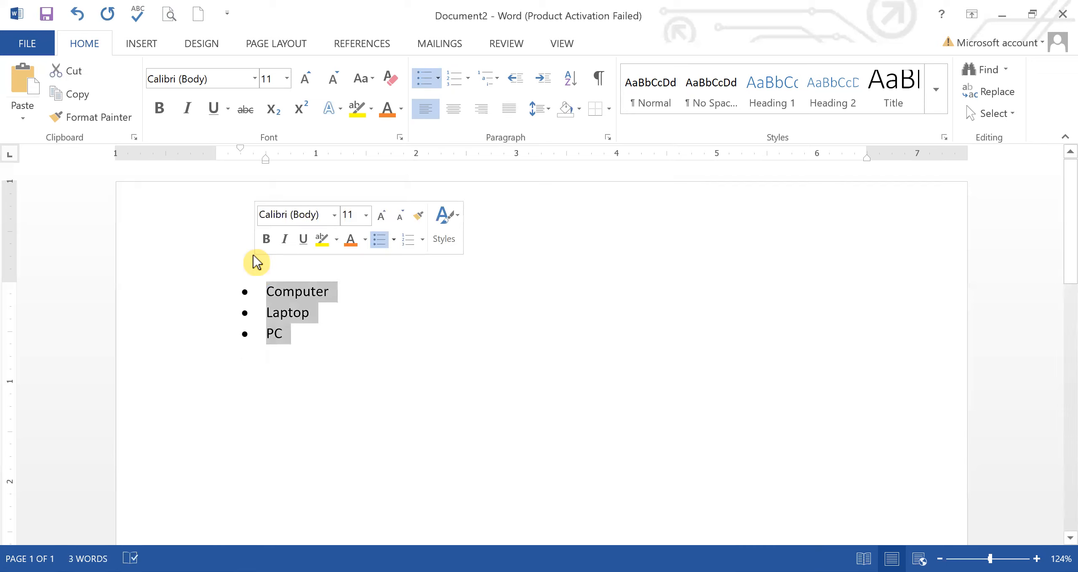
pyautogui.click(306, 80)
pyautogui.click(306, 80)
pyautogui.click(306, 80)
pyautogui.click(306, 80)
pyautogui.click(311, 85)
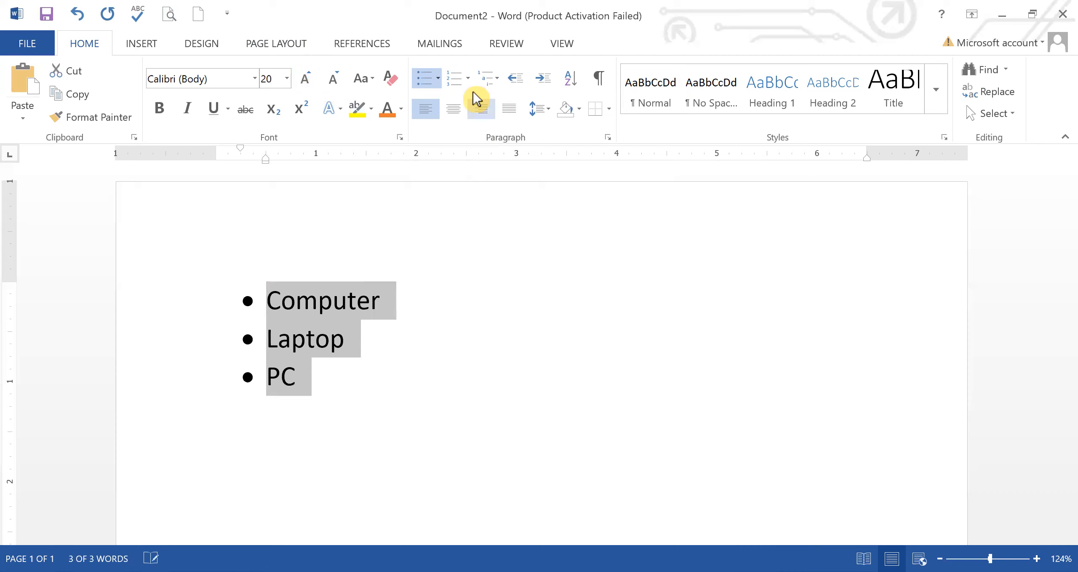
# Change the bullets of the three list items to check marks
pyautogui.click(469, 79)
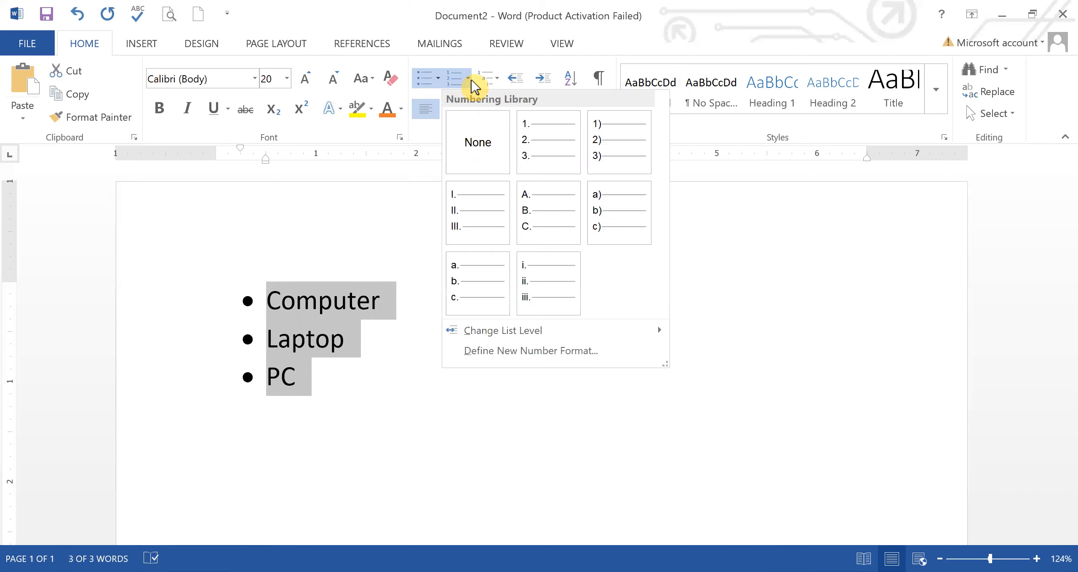
pyautogui.click(438, 79)
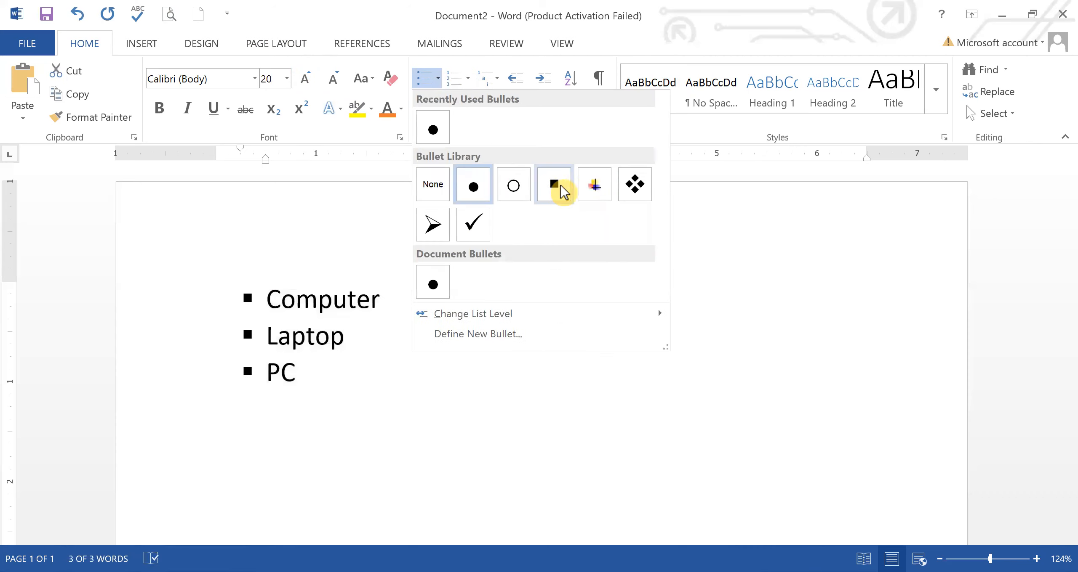
pyautogui.click(471, 227)
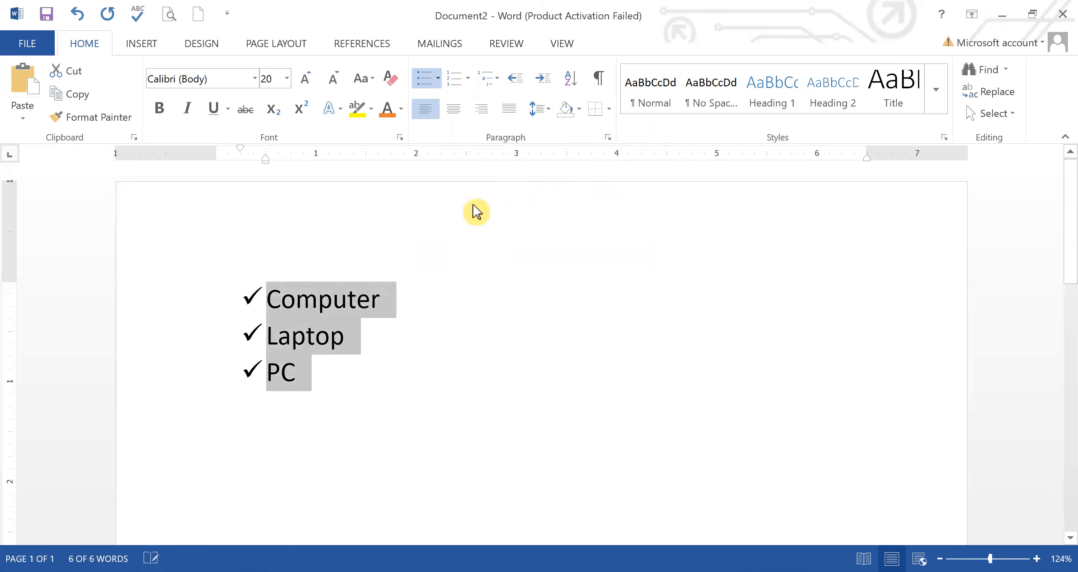
# Start defining a new picture bullet for the list and search Bing images for "computer"
pyautogui.click(438, 80)
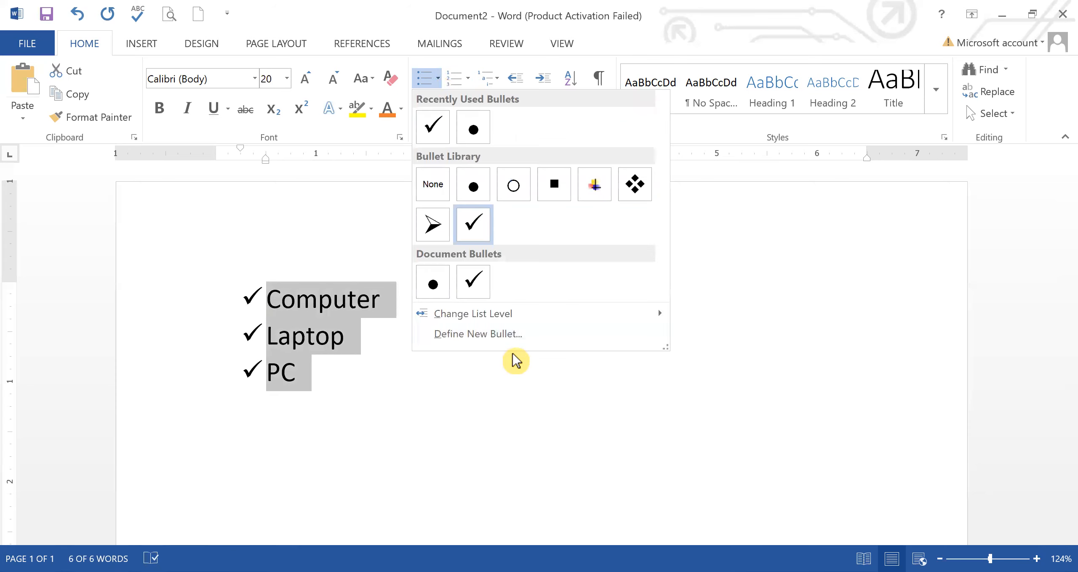
pyautogui.click(513, 339)
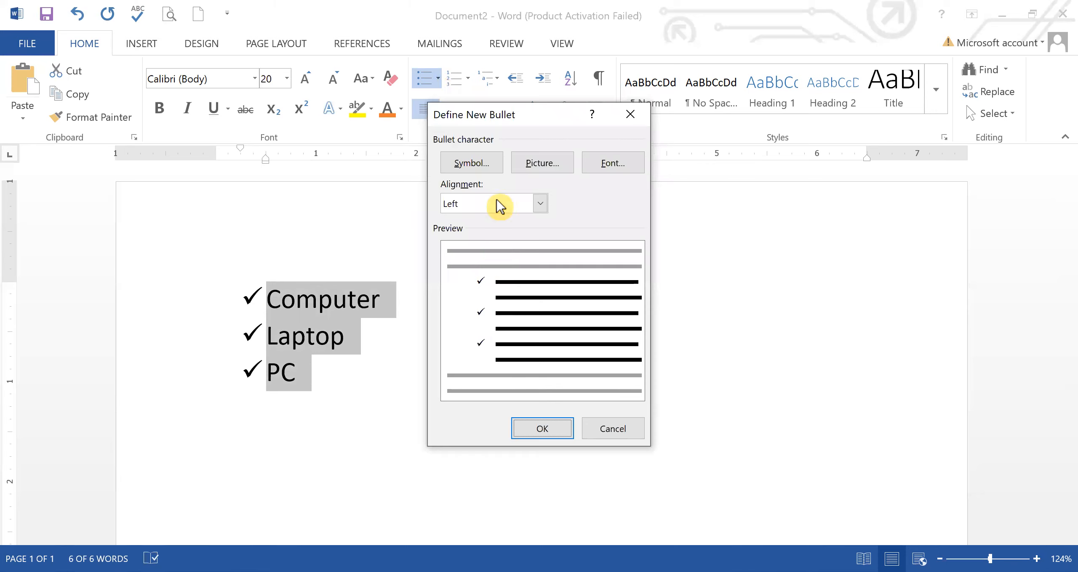
pyautogui.click(530, 169)
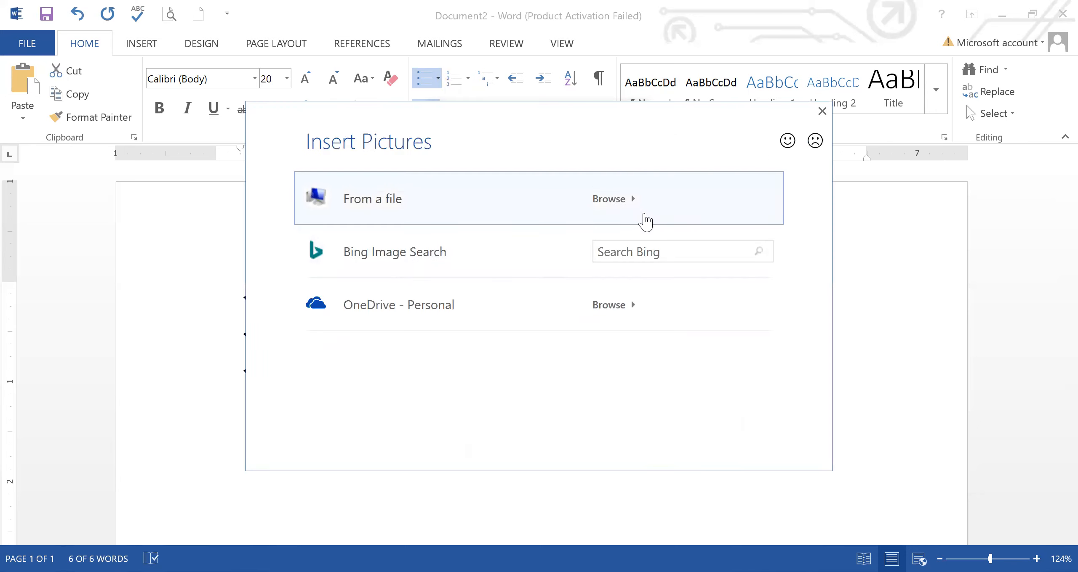
pyautogui.click(647, 250)
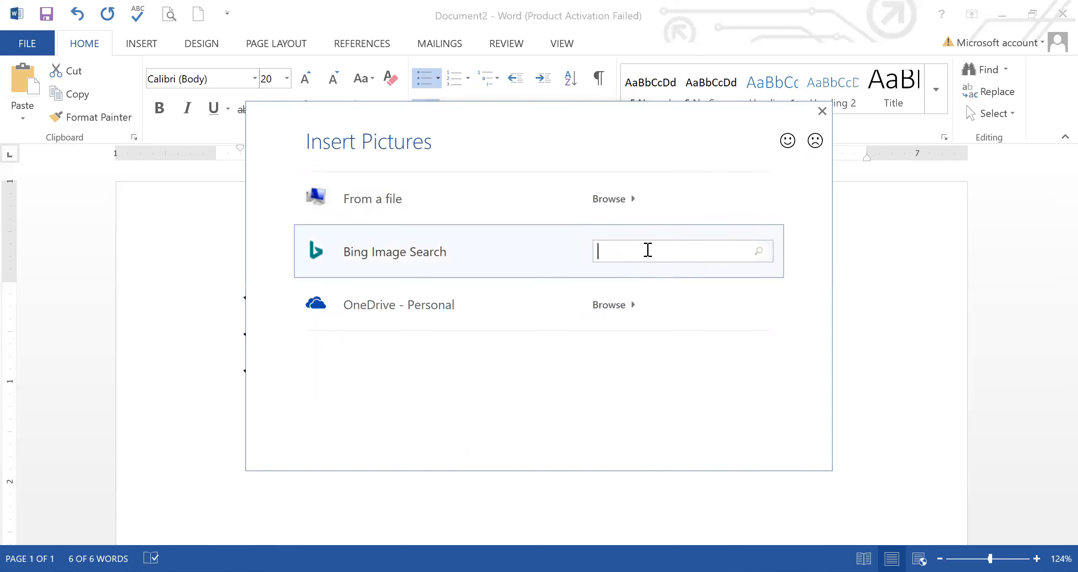
pyautogui.write('computer')
pyautogui.press('Return')
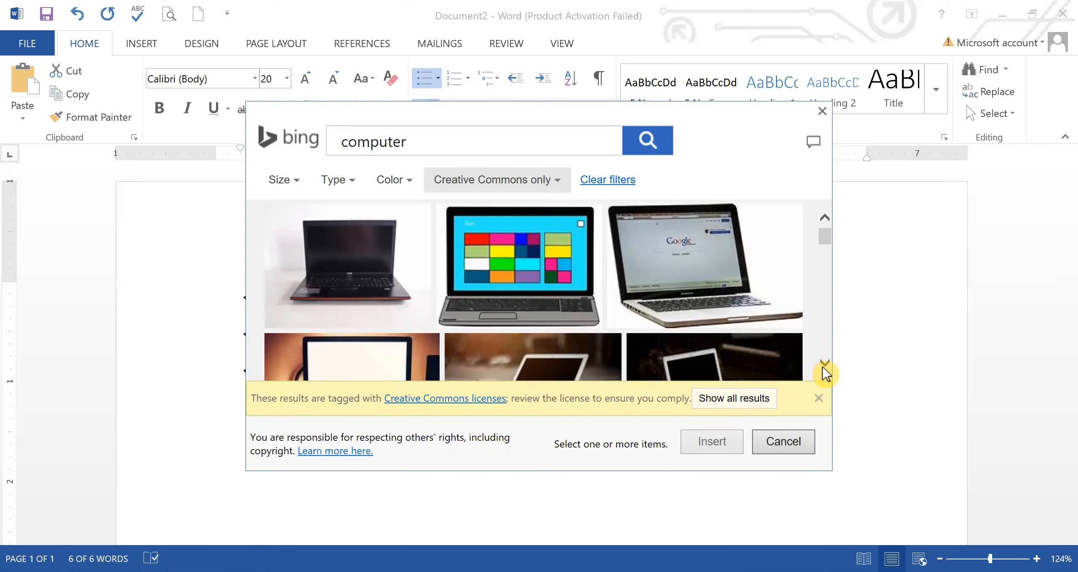
# Try to import one of the computer images found as the bullet picture, converting it from Windows Enhanced Metafile, and close the bullet definition
pyautogui.click(824, 363)
pyautogui.click(824, 363)
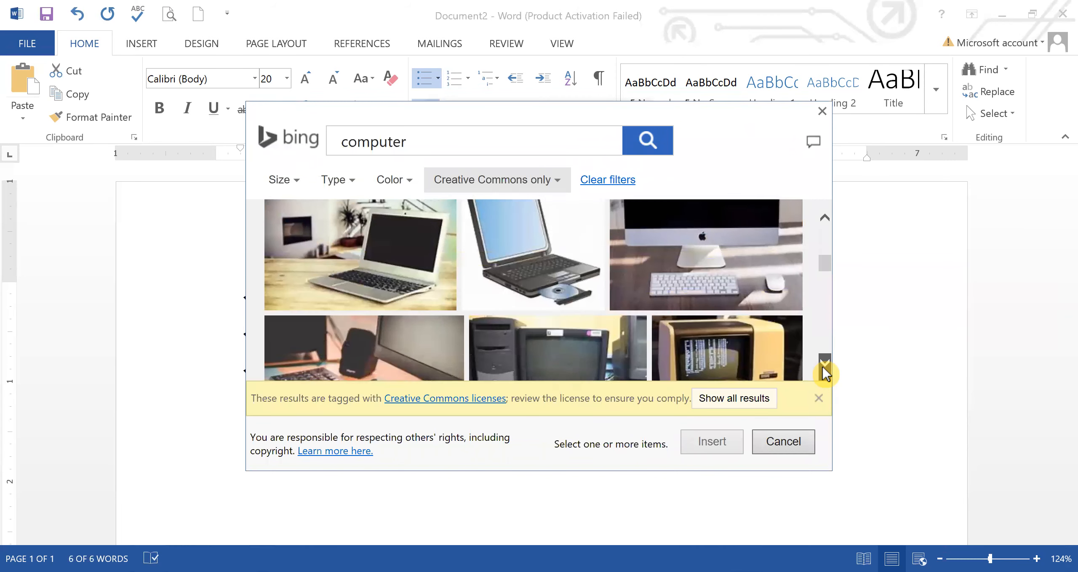
pyautogui.click(824, 363)
pyautogui.click(824, 363)
pyautogui.click(824, 363)
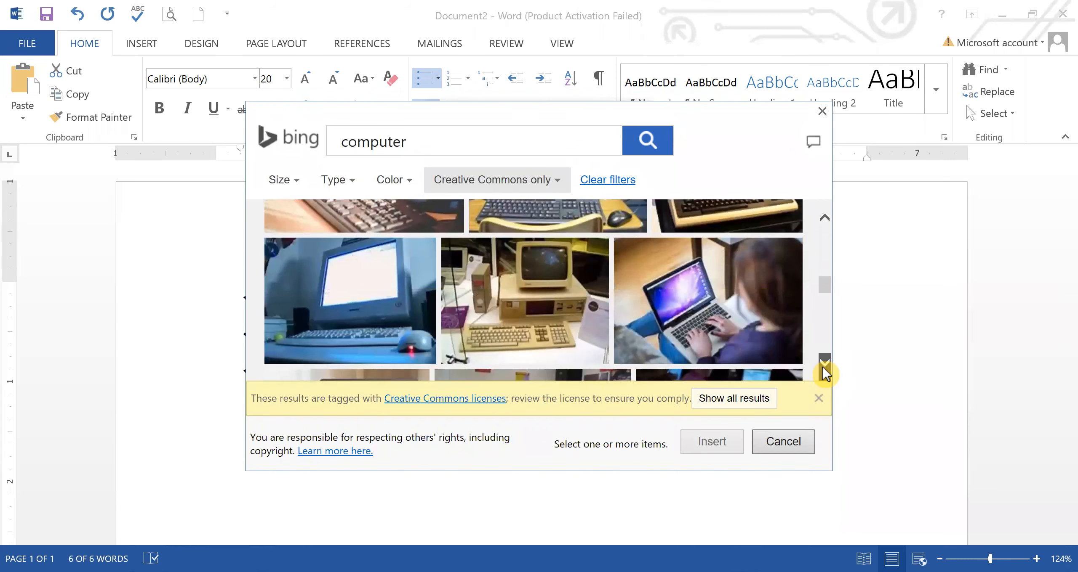
pyautogui.moveTo(823, 291); pyautogui.dragTo(825, 206)
pyautogui.click(360, 254)
pyautogui.click(720, 445)
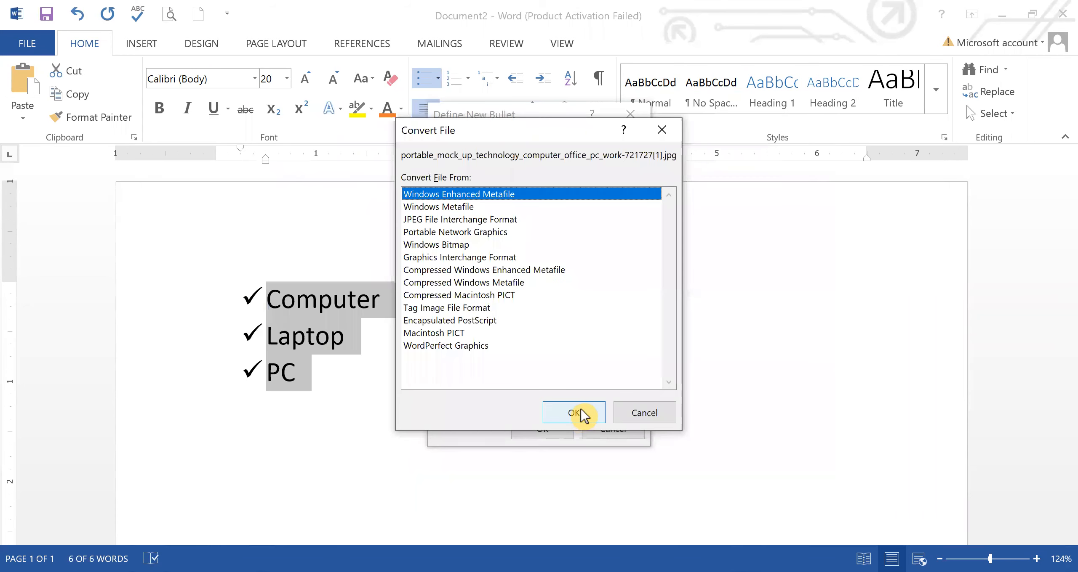
pyautogui.click(582, 413)
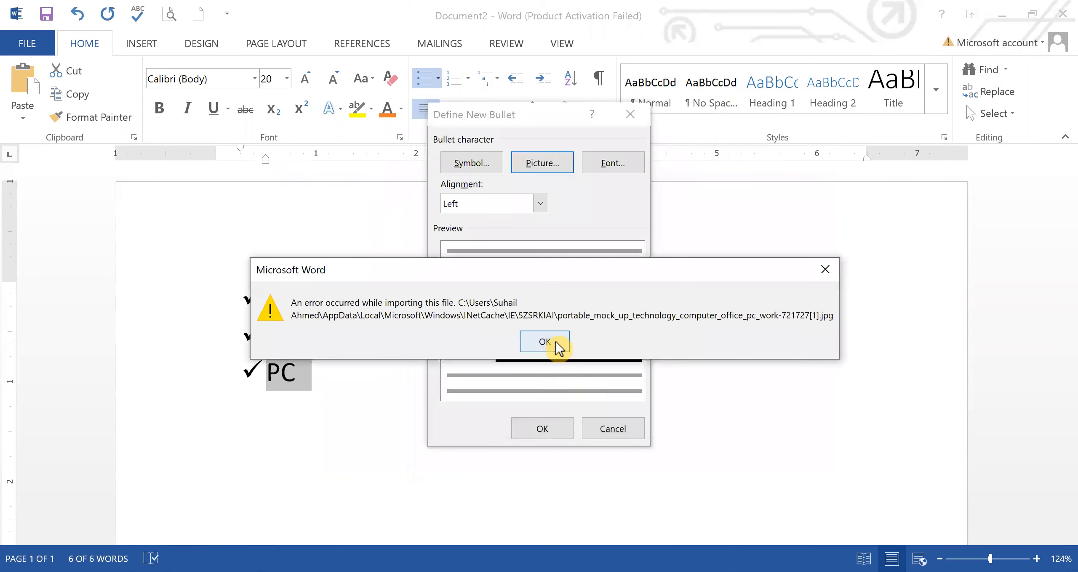
pyautogui.press('Return')
pyautogui.click(543, 428)
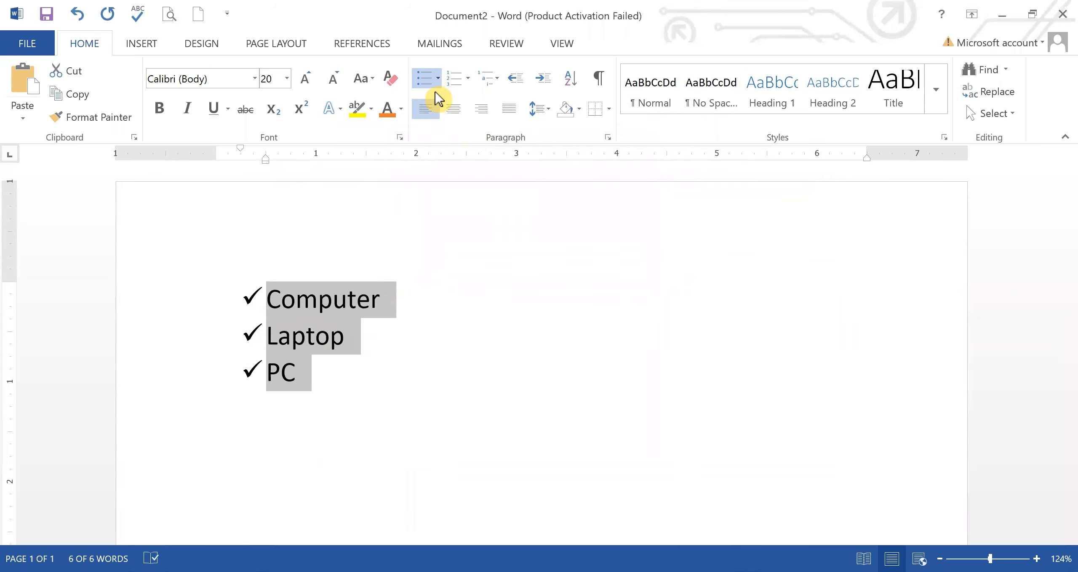
# Define a new picture bullet for the list using the yellow tree image stored on New Volume (D:)
pyautogui.click(438, 79)
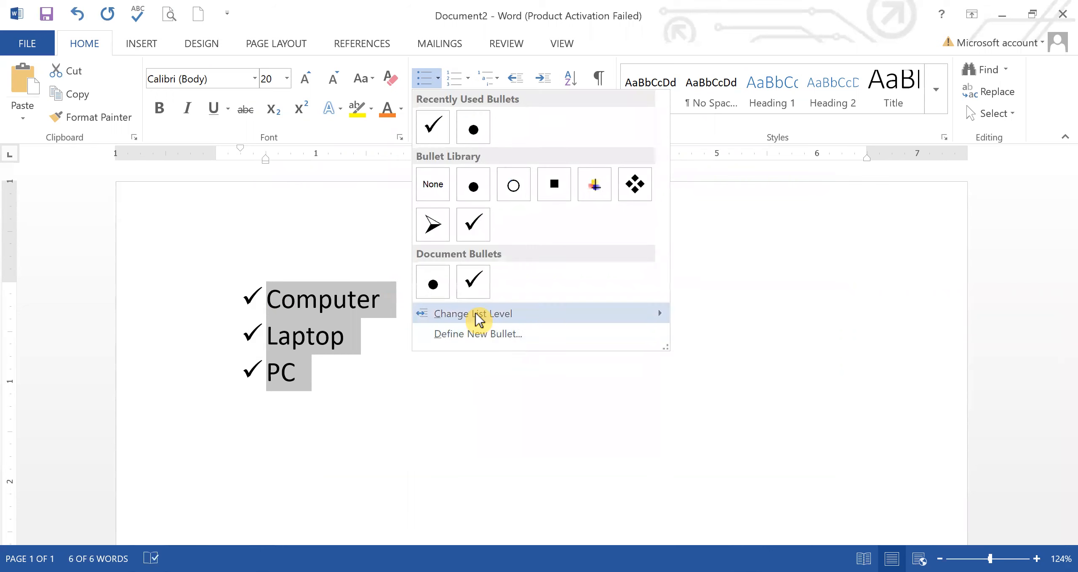
pyautogui.click(475, 334)
pyautogui.click(535, 169)
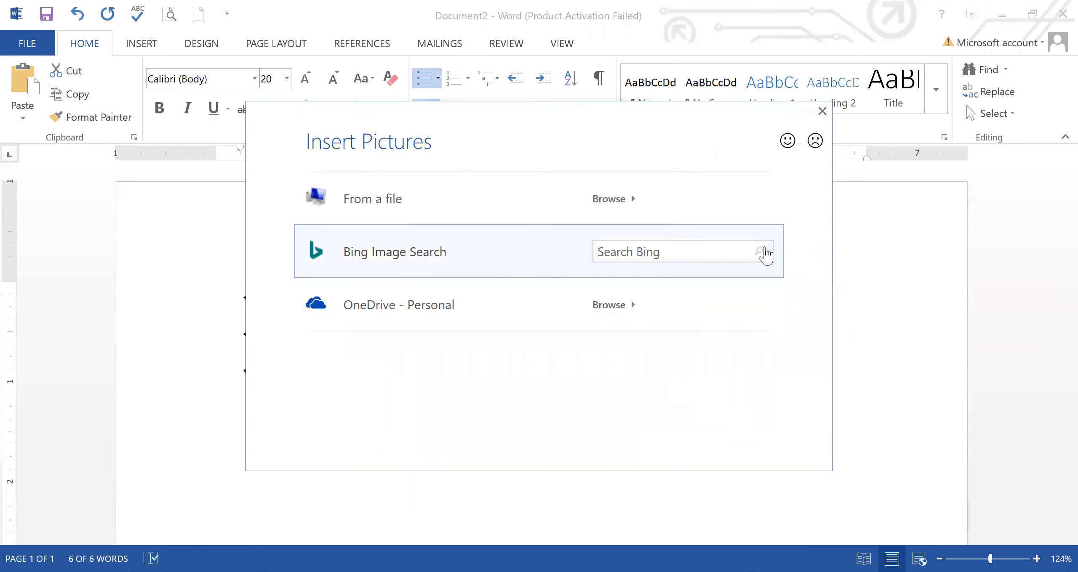
pyautogui.click(384, 199)
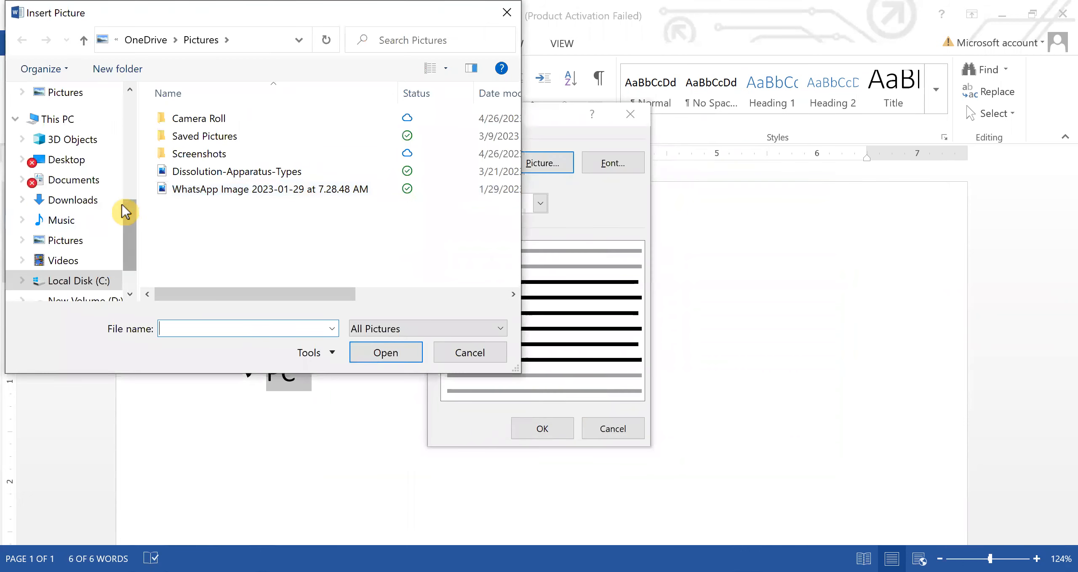
pyautogui.scroll(-1, 126, 265)
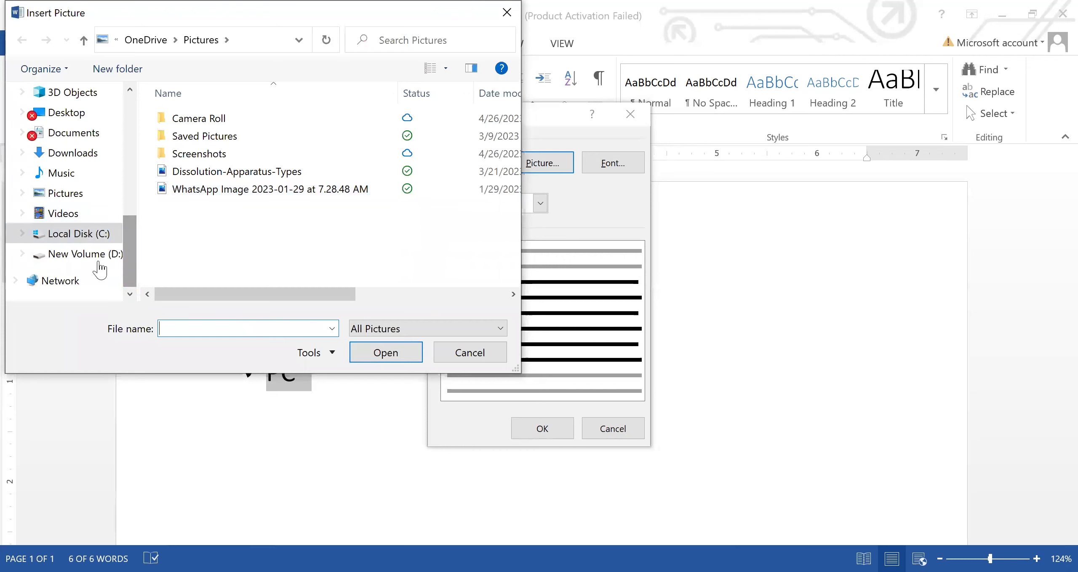
pyautogui.click(101, 255)
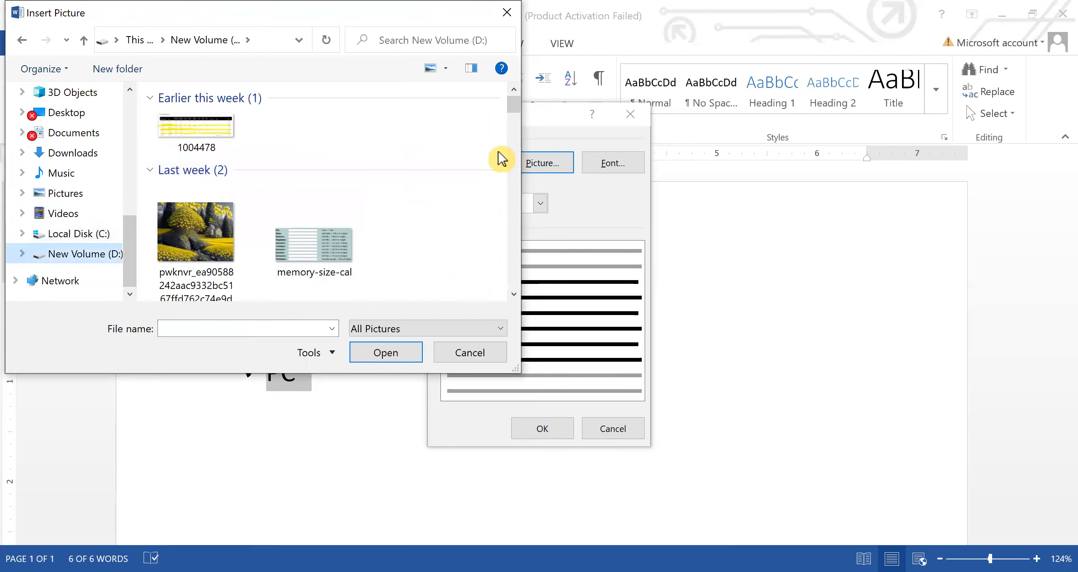
pyautogui.click(198, 254)
pyautogui.click(387, 355)
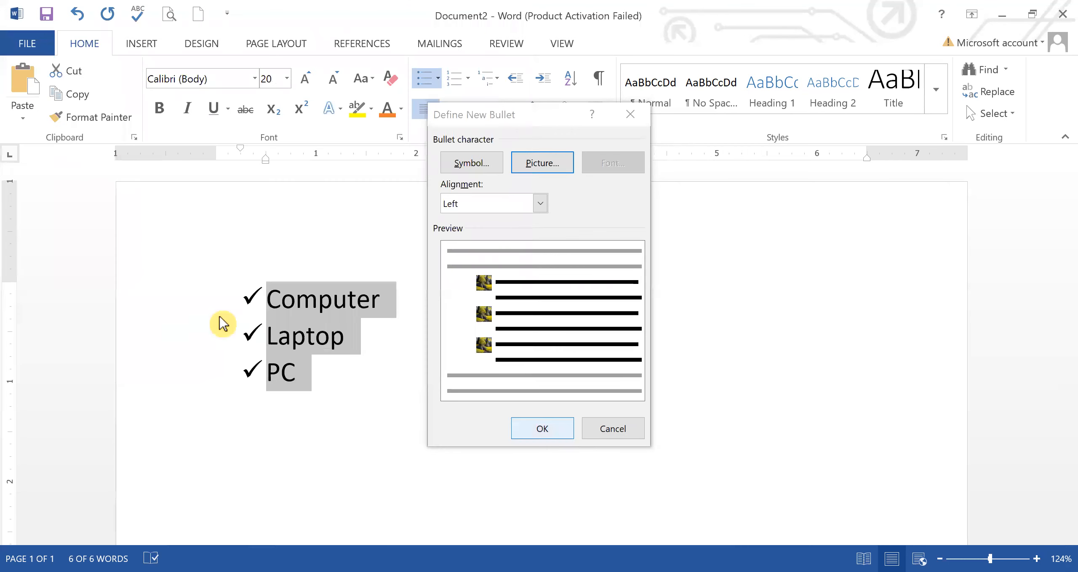
pyautogui.click(254, 313)
# Enlarge all three picture-bulleted items to font size 72
pyautogui.moveTo(304, 368); pyautogui.dragTo(270, 295)
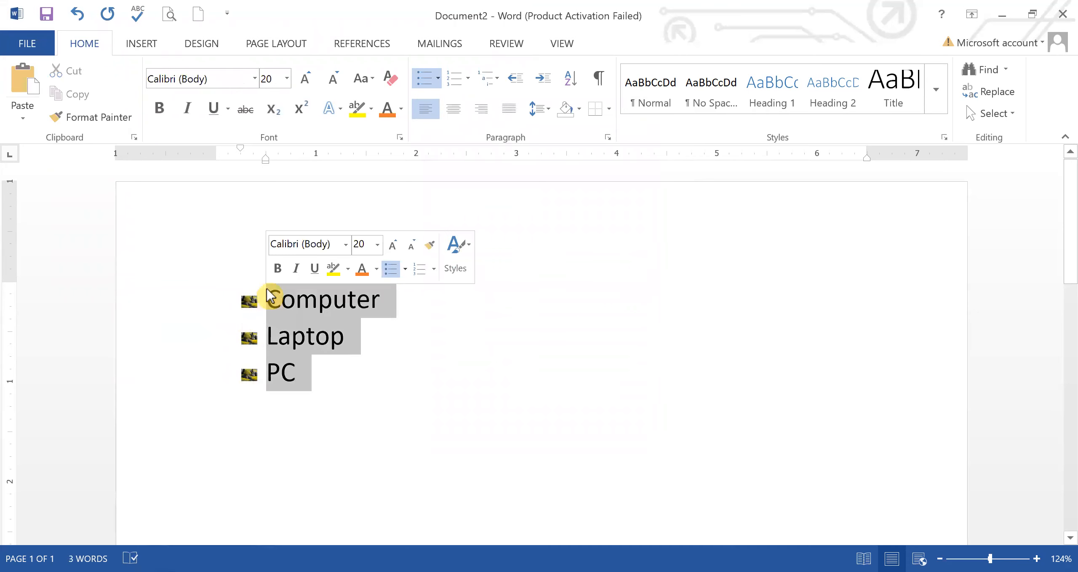
pyautogui.click(307, 81)
pyautogui.click(308, 82)
pyautogui.click(308, 82)
pyautogui.click(308, 81)
pyautogui.click(307, 81)
pyautogui.click(308, 81)
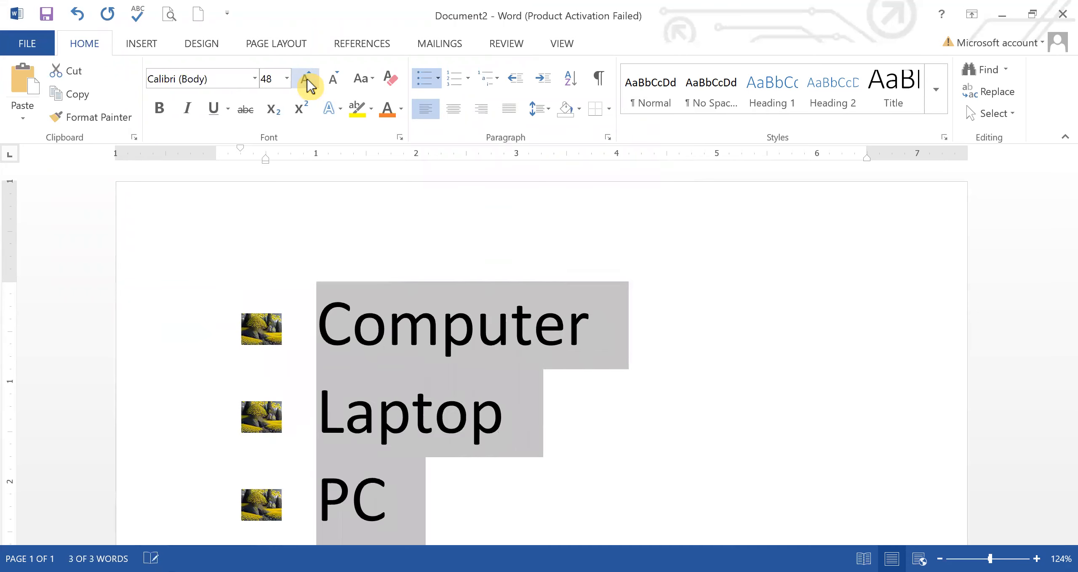
pyautogui.click(308, 82)
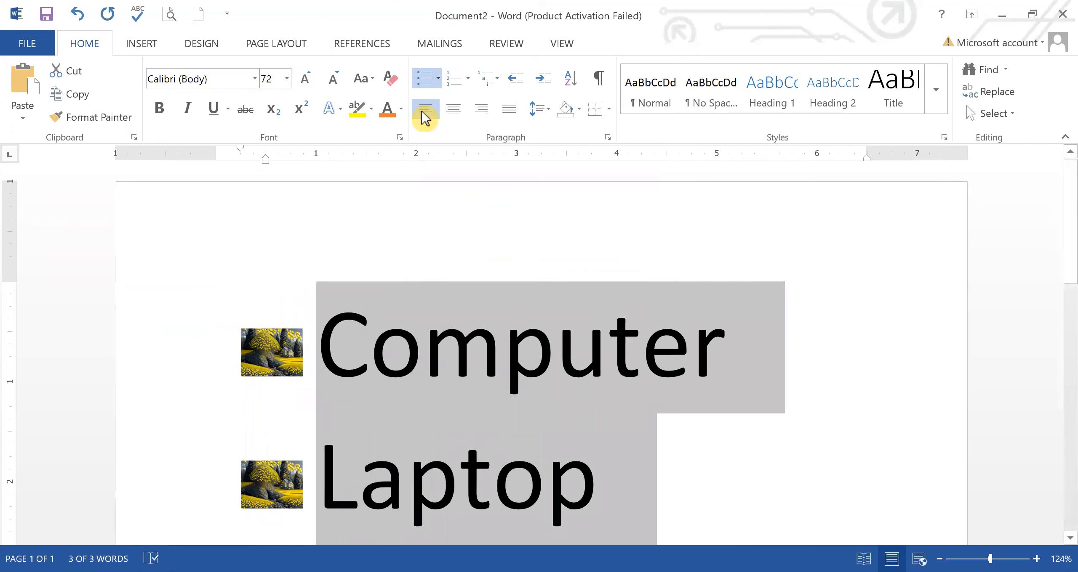
# Switch the list to check-mark bullets and define a new symbol bullet from Wingdings, the black square with white curved petals
pyautogui.click(438, 82)
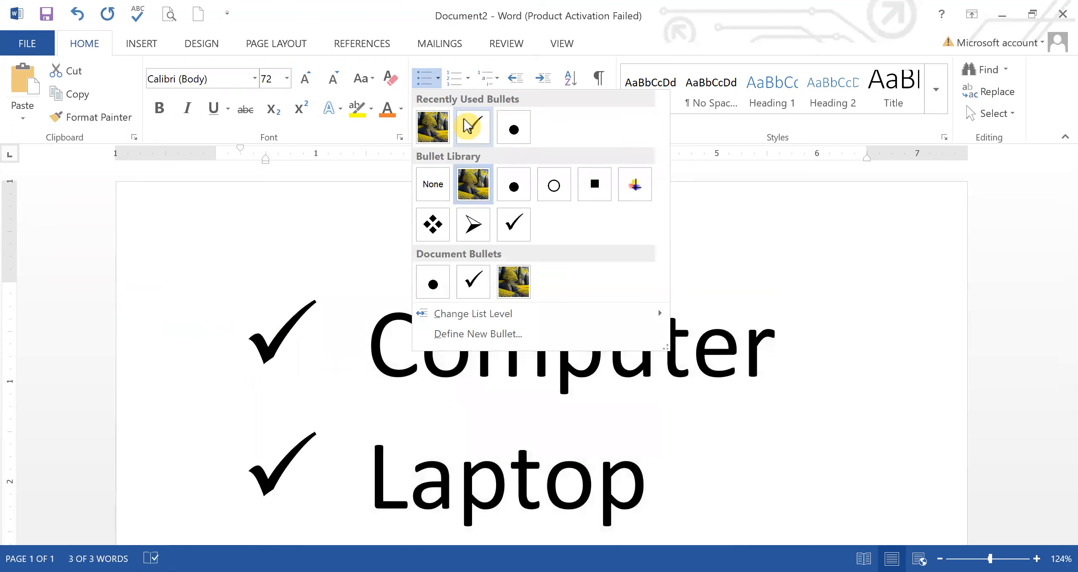
pyautogui.click(467, 125)
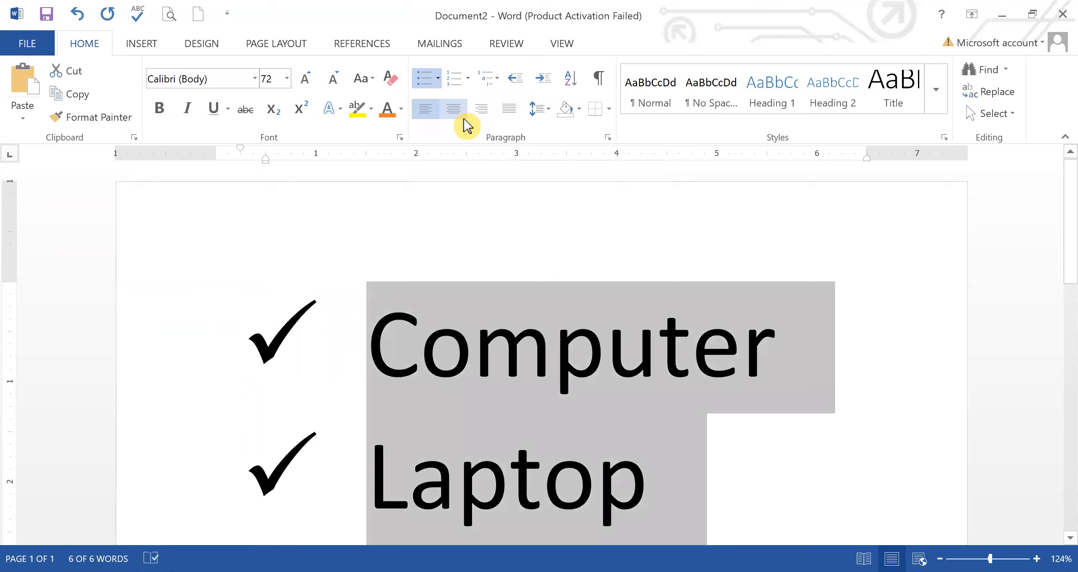
pyautogui.click(439, 80)
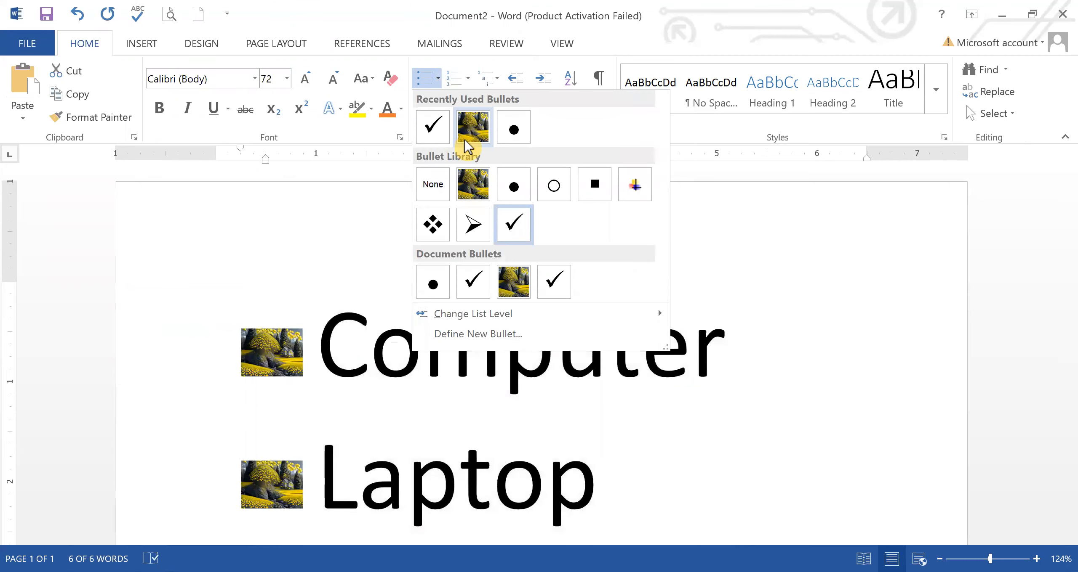
pyautogui.click(465, 335)
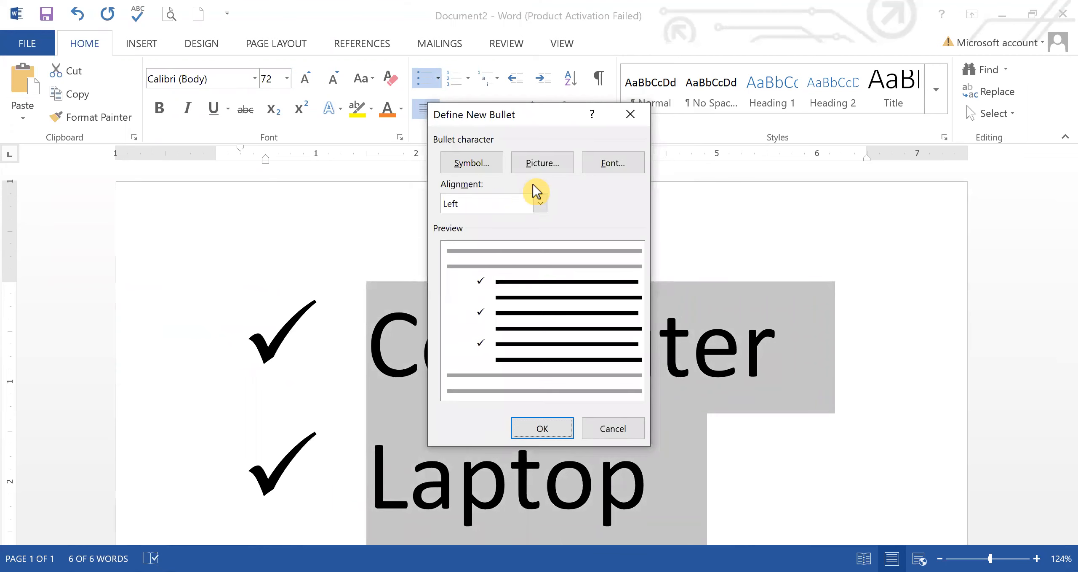
pyautogui.click(457, 164)
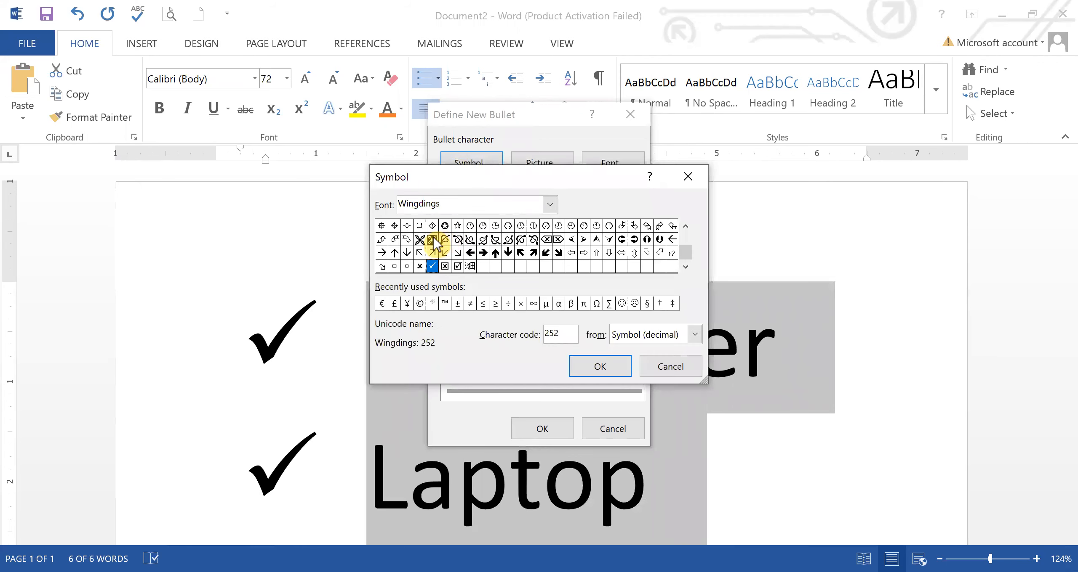
pyautogui.click(614, 371)
pyautogui.click(559, 429)
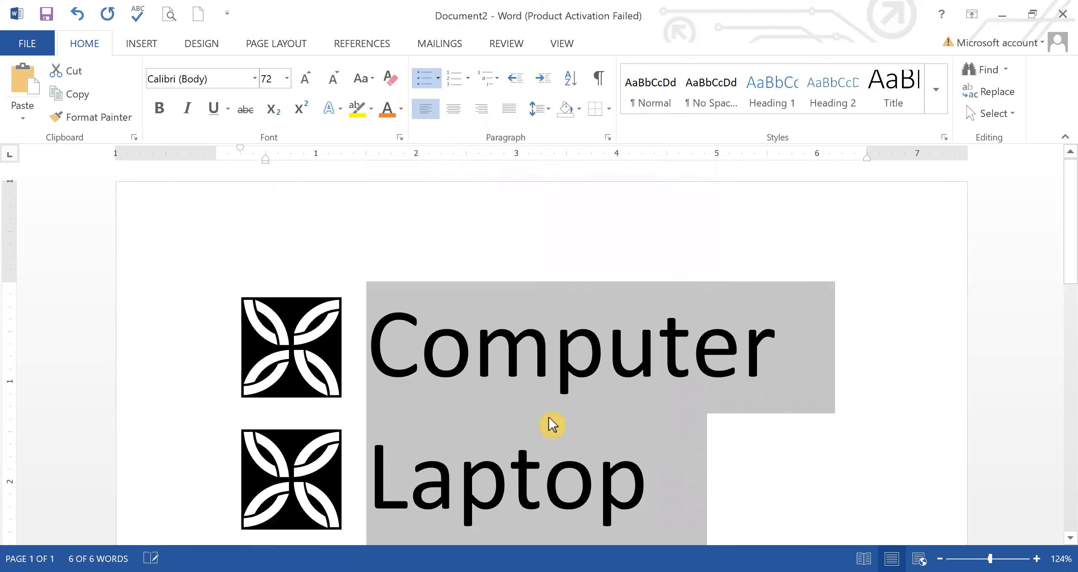
# Reduce the list text to font size 18 and deselect it
pyautogui.click(333, 82)
pyautogui.click(332, 82)
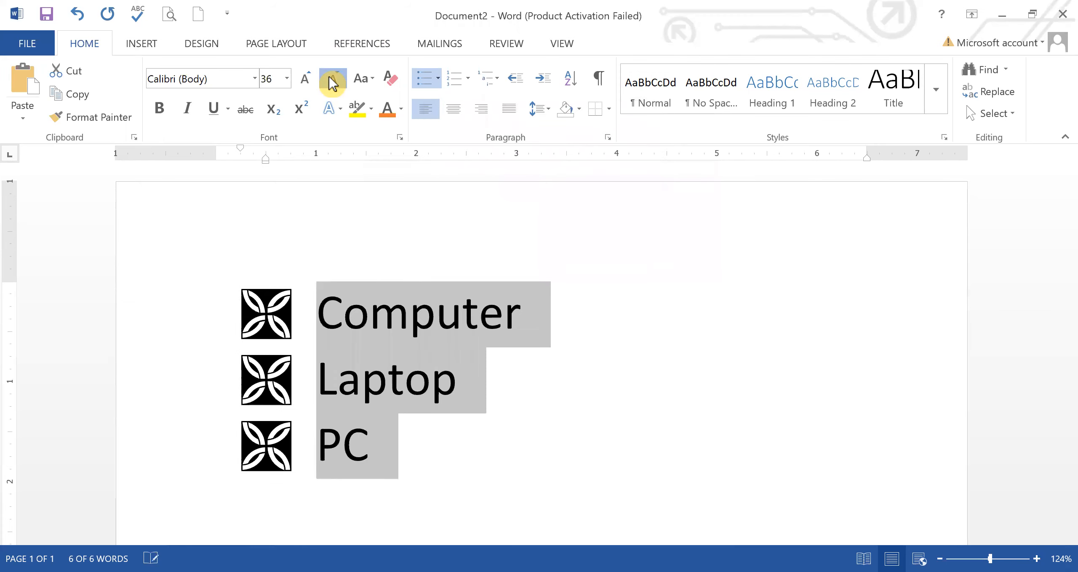
pyautogui.click(333, 82)
pyautogui.click(332, 82)
pyautogui.click(332, 82)
pyautogui.click(333, 82)
pyautogui.click(332, 83)
pyautogui.click(333, 82)
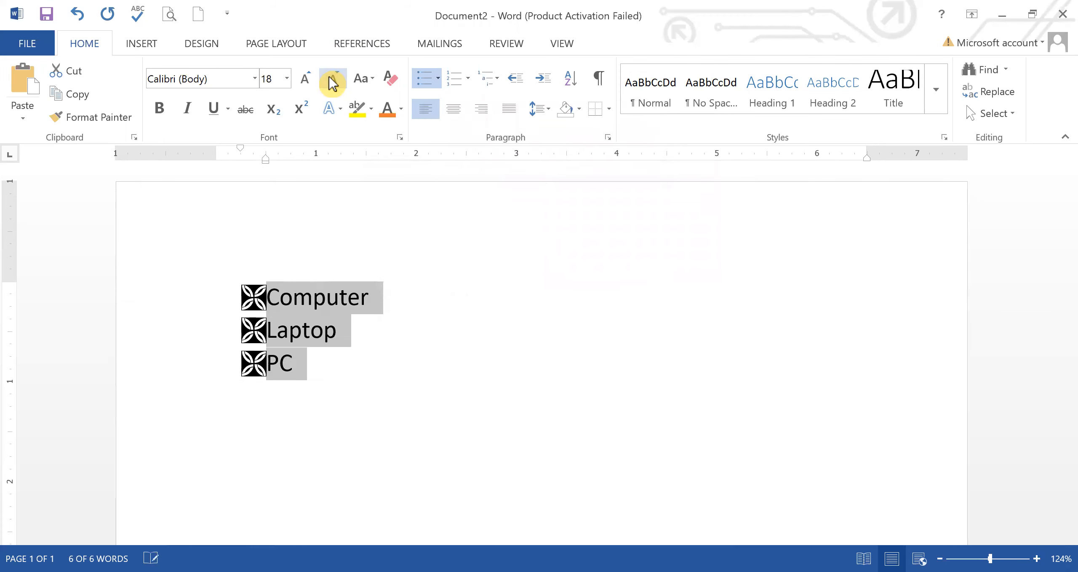
pyautogui.click(421, 287)
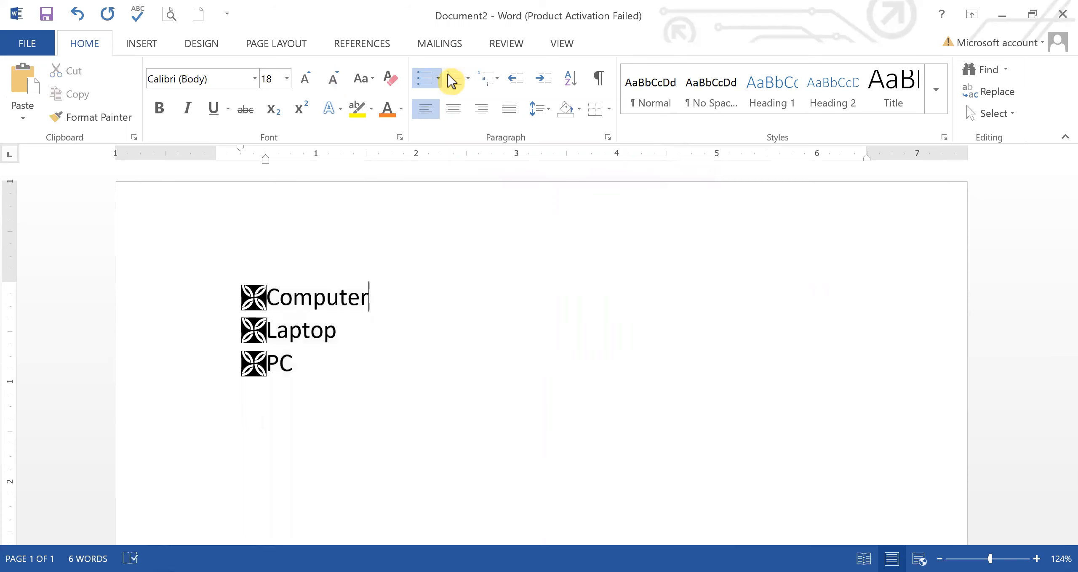
# Define a new number format reading "MS Word 1." and apply it to the Computer, Laptop and PC list
pyautogui.click(438, 80)
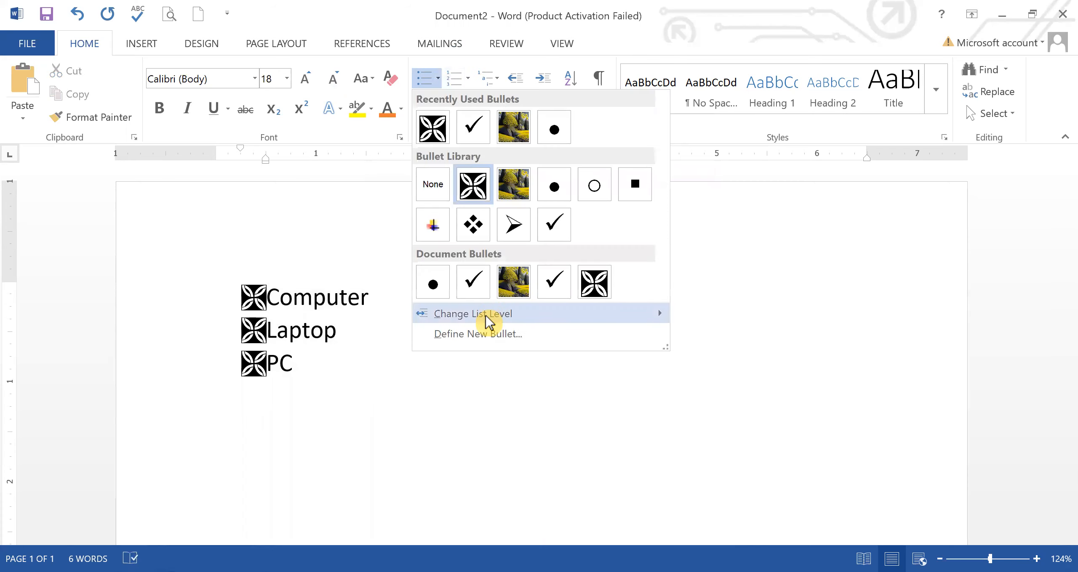
pyautogui.moveTo(489, 322)
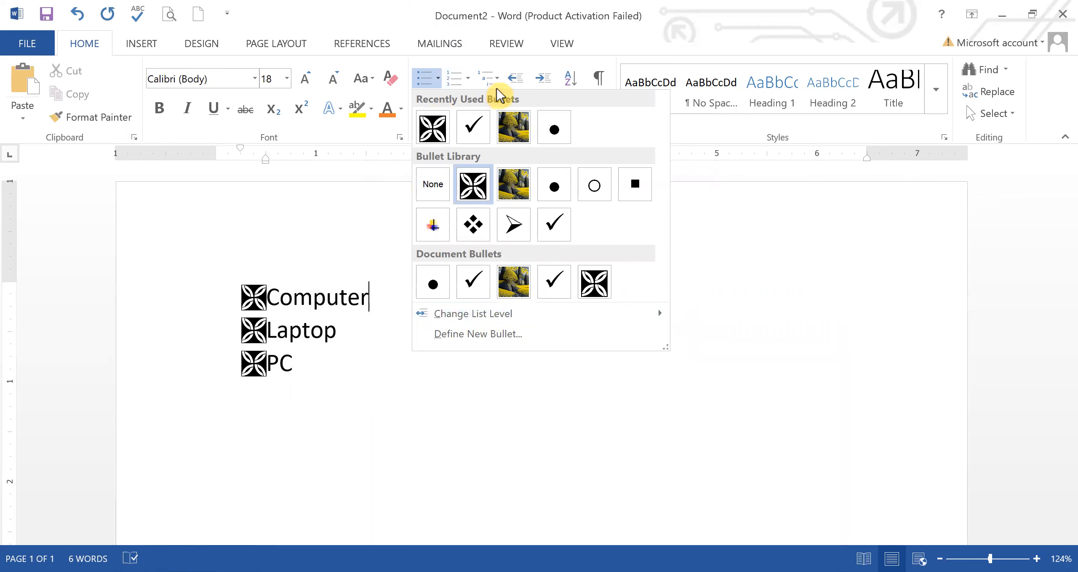
pyautogui.click(468, 79)
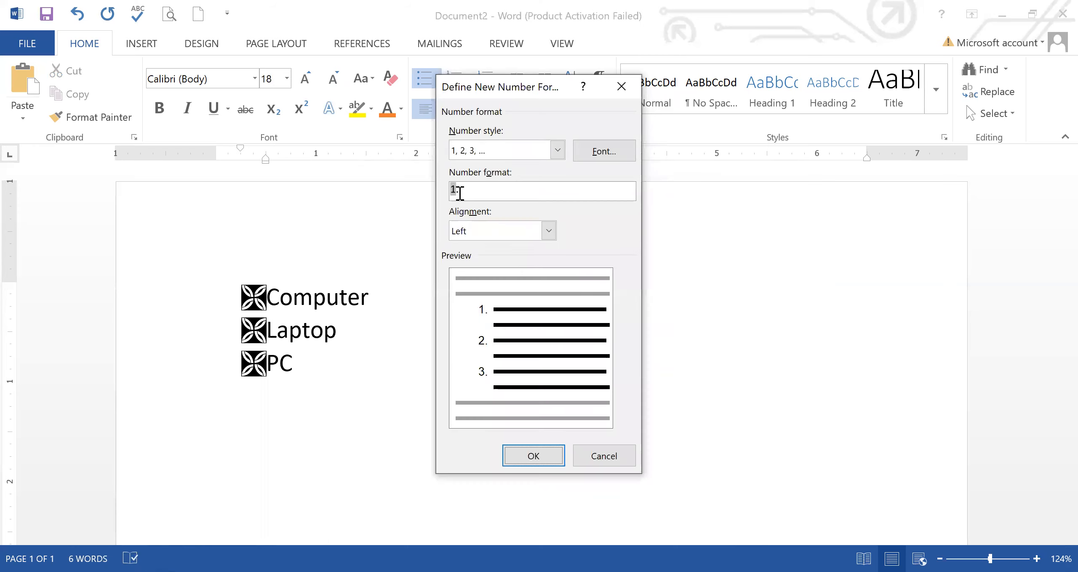
pyautogui.press('Tab')
pyautogui.click(460, 194)
pyautogui.write('MS word')
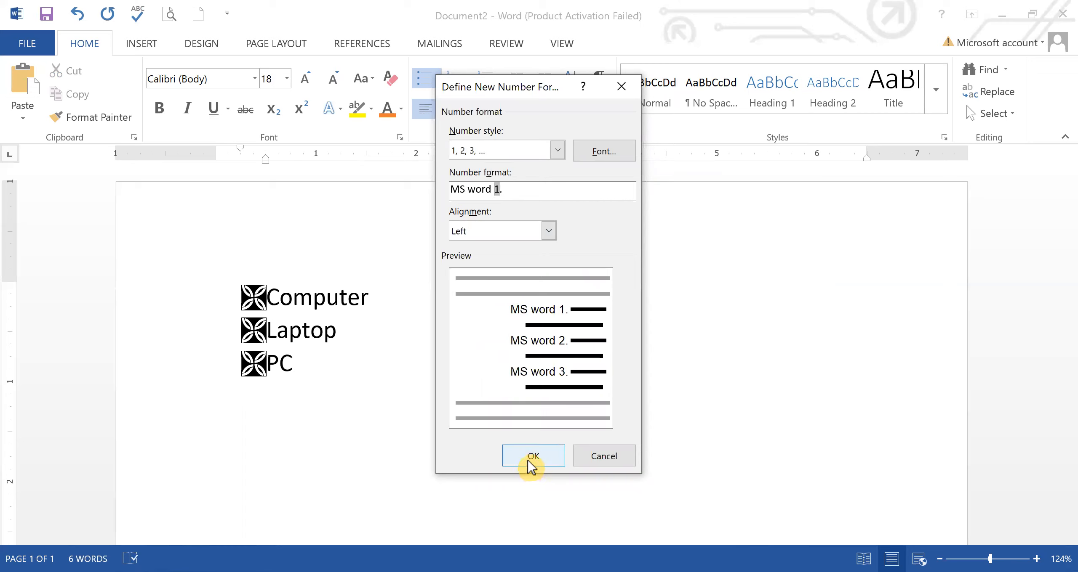
pyautogui.press('BackSpace')
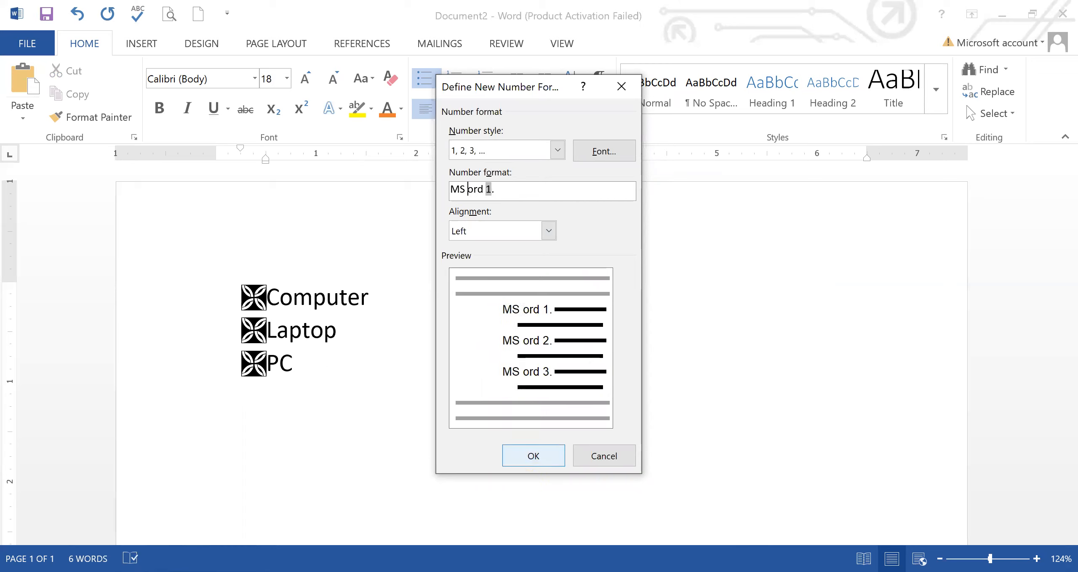
pyautogui.write('W')
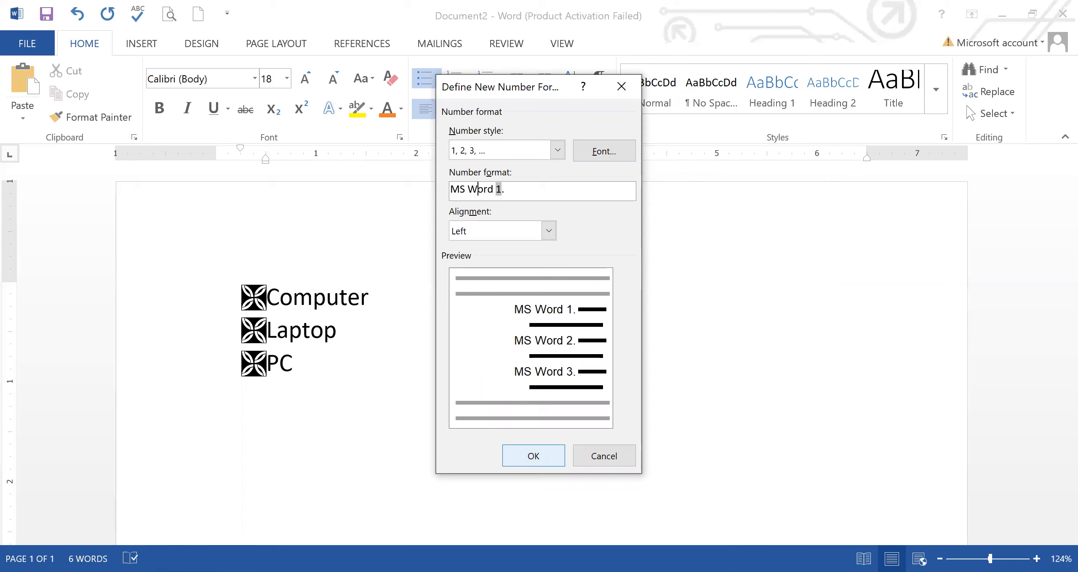
pyautogui.click(552, 459)
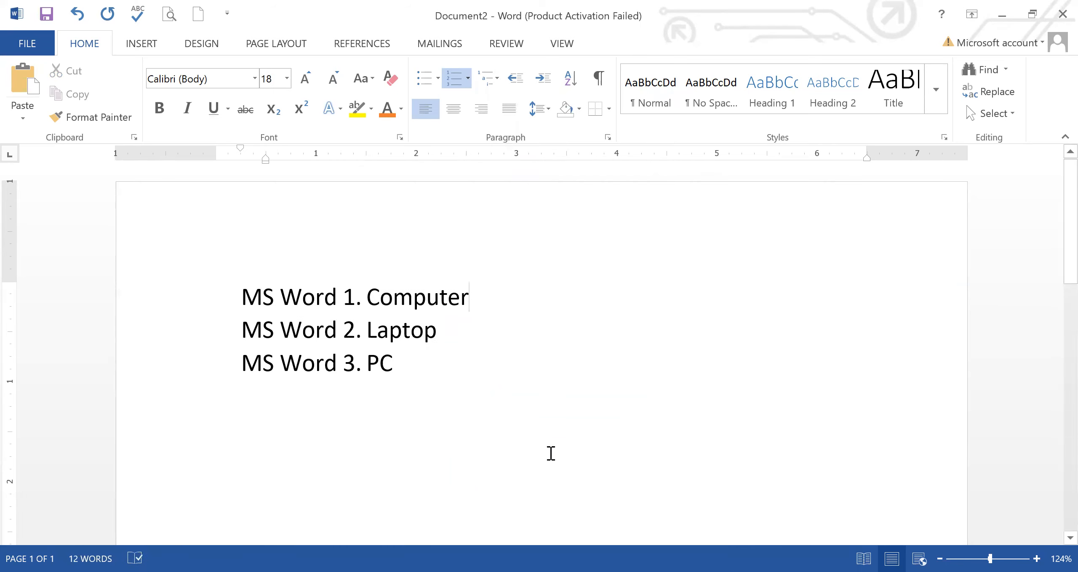
# Add a fourth list item reading "csdfds" after PC and start an empty fifth item
pyautogui.click(413, 366)
pyautogui.press('Return')
pyautogui.write('csdfds')
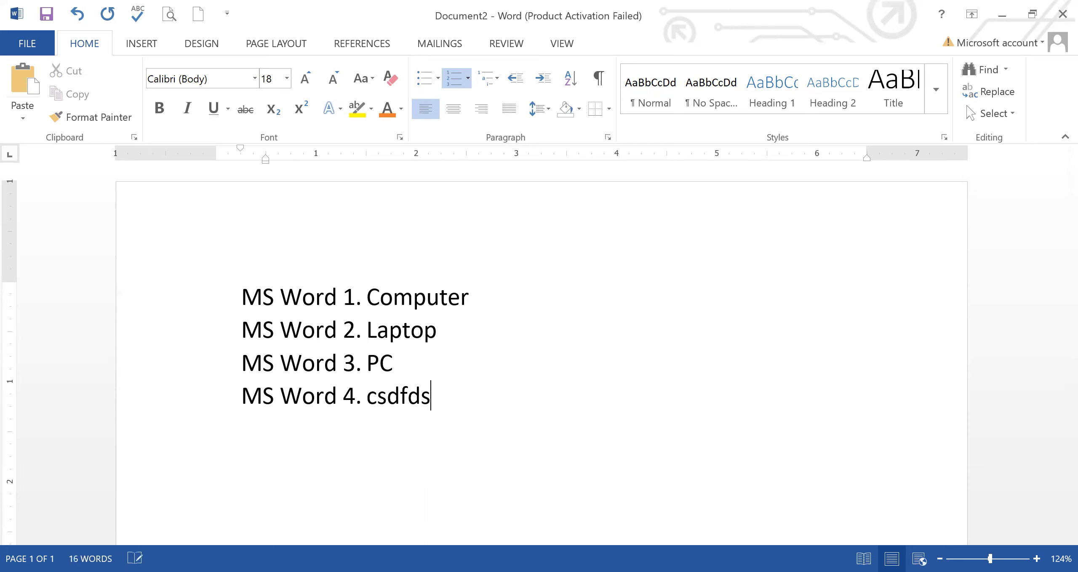
pyautogui.press('Return')
pyautogui.press('Return')
pyautogui.press('BackSpace')
pyautogui.press('Return')
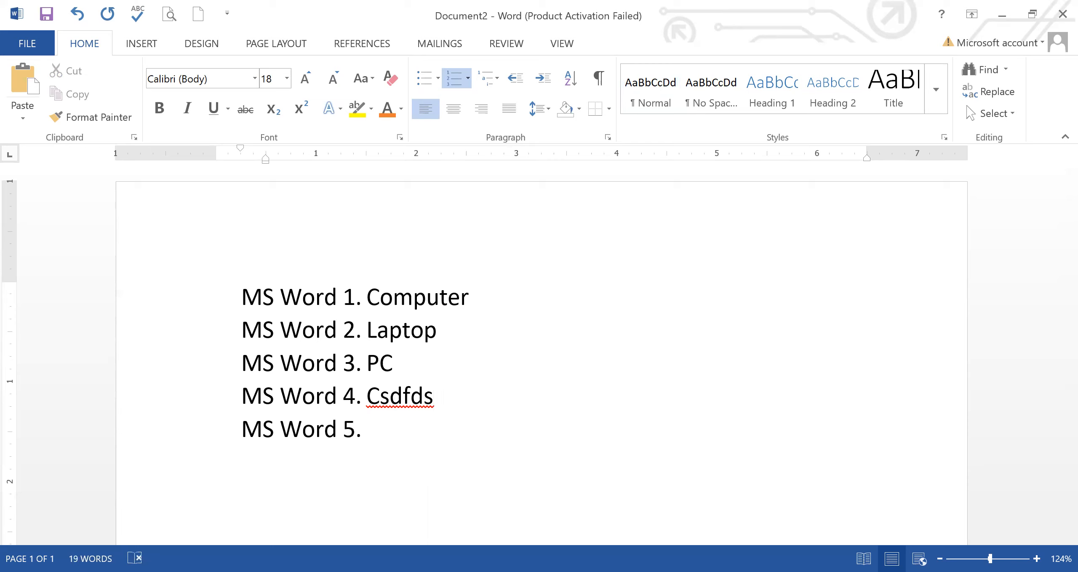
# Delete the entire MS Word numbered list and clear its remaining numbering
pyautogui.moveTo(369, 429); pyautogui.dragTo(246, 294)
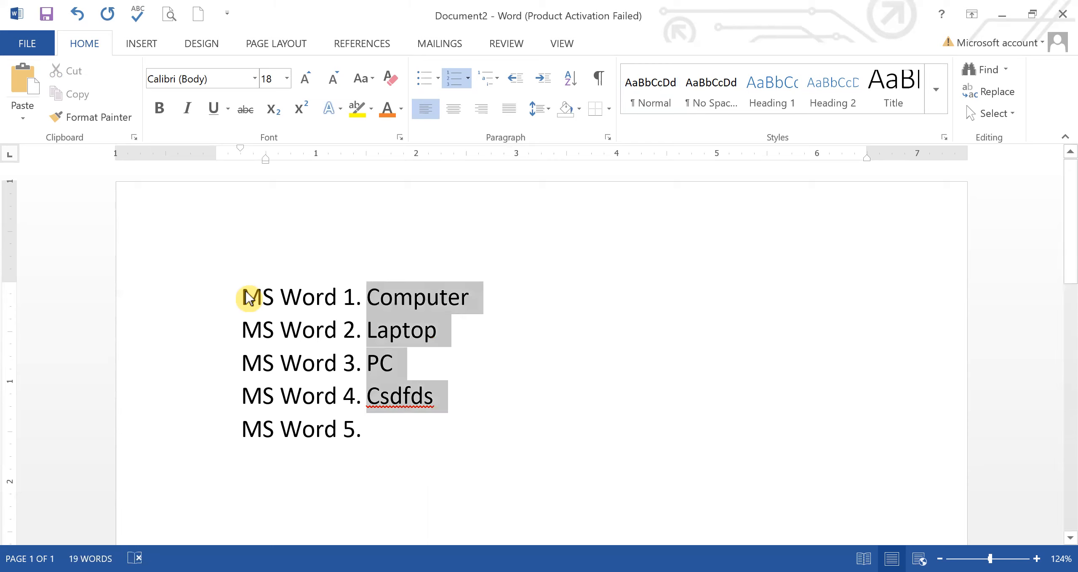
pyautogui.press('BackSpace')
pyautogui.press('BackSpace')
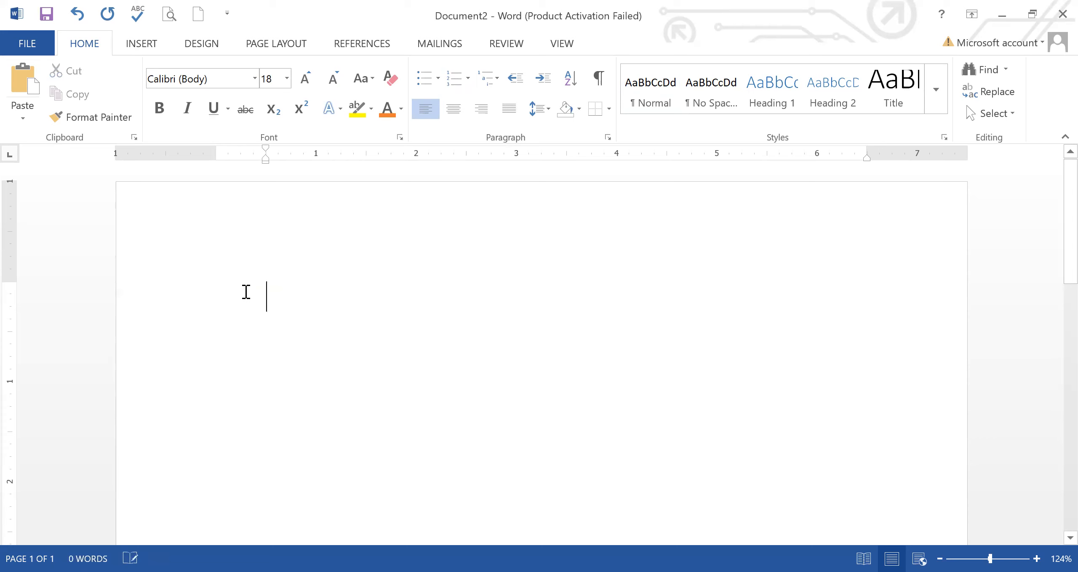
# Review the bullet and numbering libraries and the option for defining a new number format
pyautogui.click(437, 79)
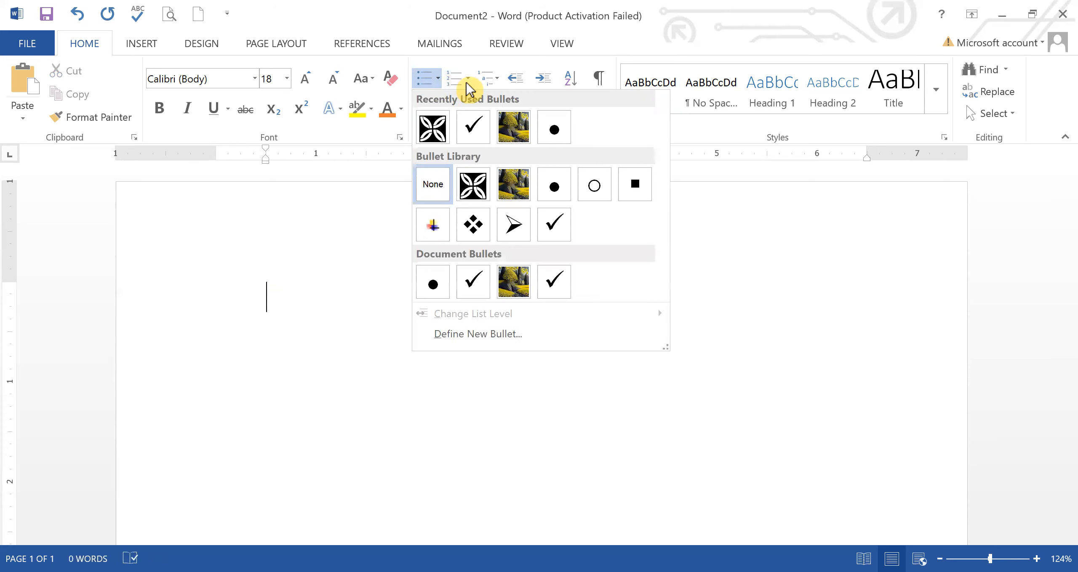
pyautogui.click(468, 80)
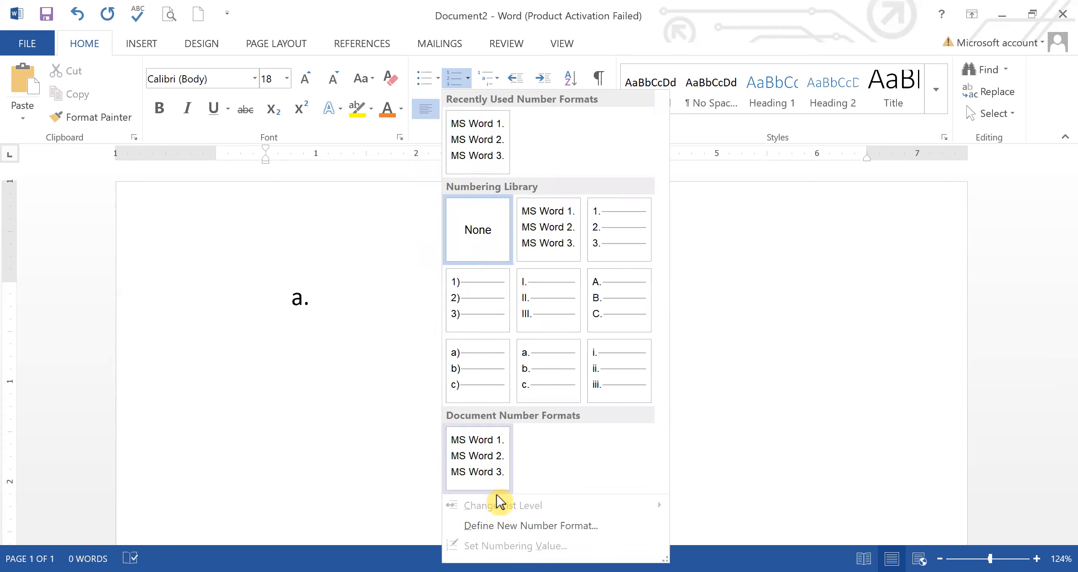
pyautogui.click(497, 526)
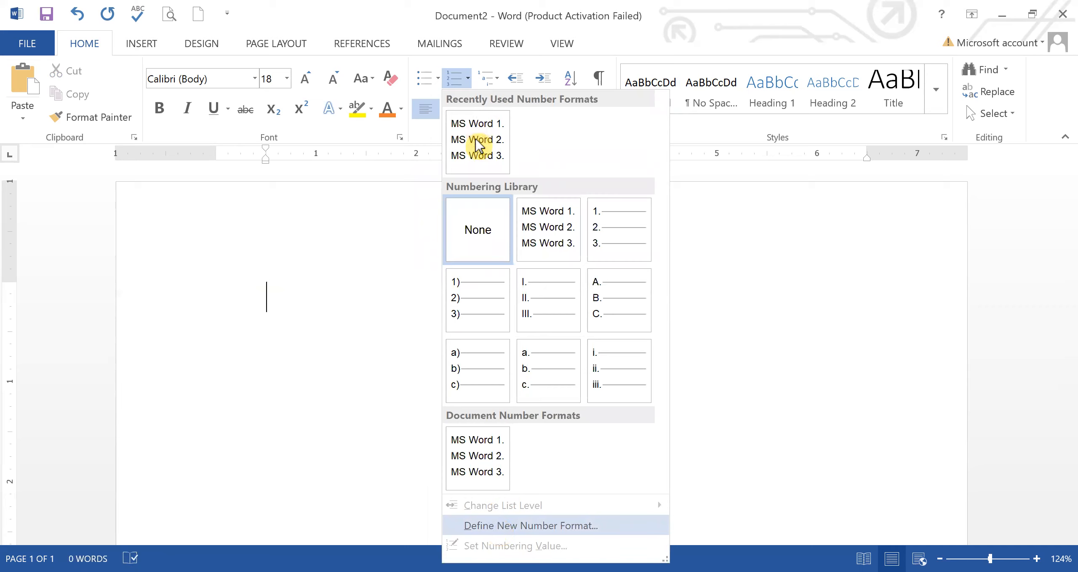
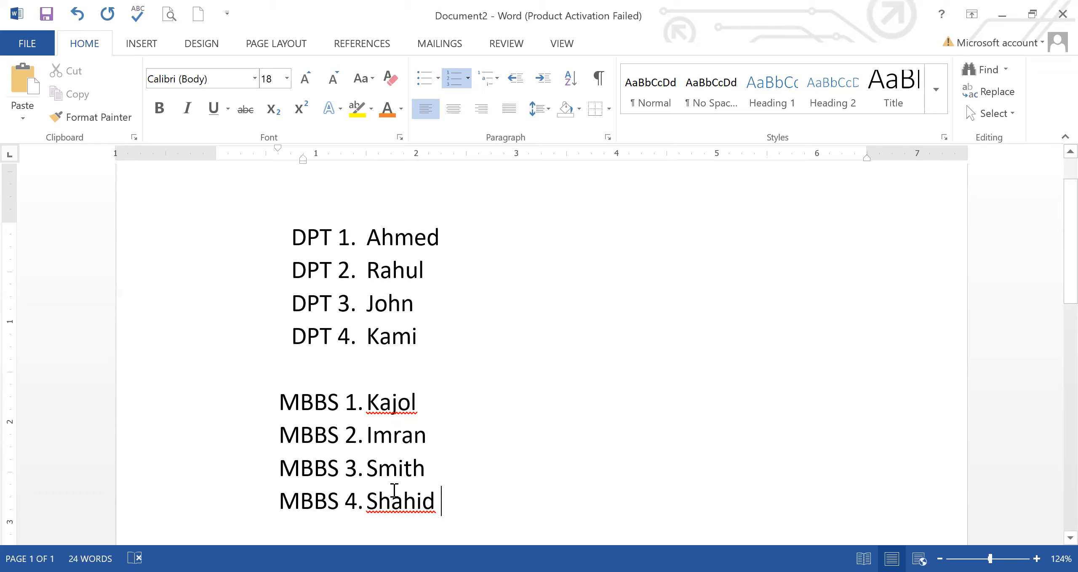
# Delete both the DPT and MBBS numbered lists from the page
pyautogui.moveTo(447, 494); pyautogui.dragTo(284, 242)
pyautogui.press('BackSpace')
pyautogui.press('BackSpace')
pyautogui.press('BackSpace')
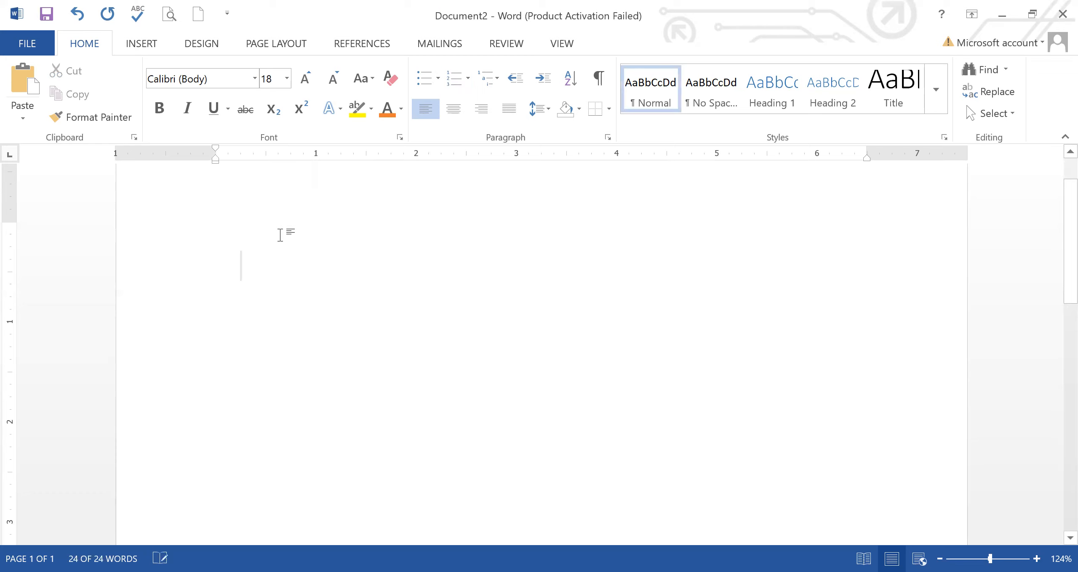
# Preview the multilevel list formats, including the current MBBS list and the 1) a) i) style
pyautogui.click(505, 80)
pyautogui.moveTo(540, 235)
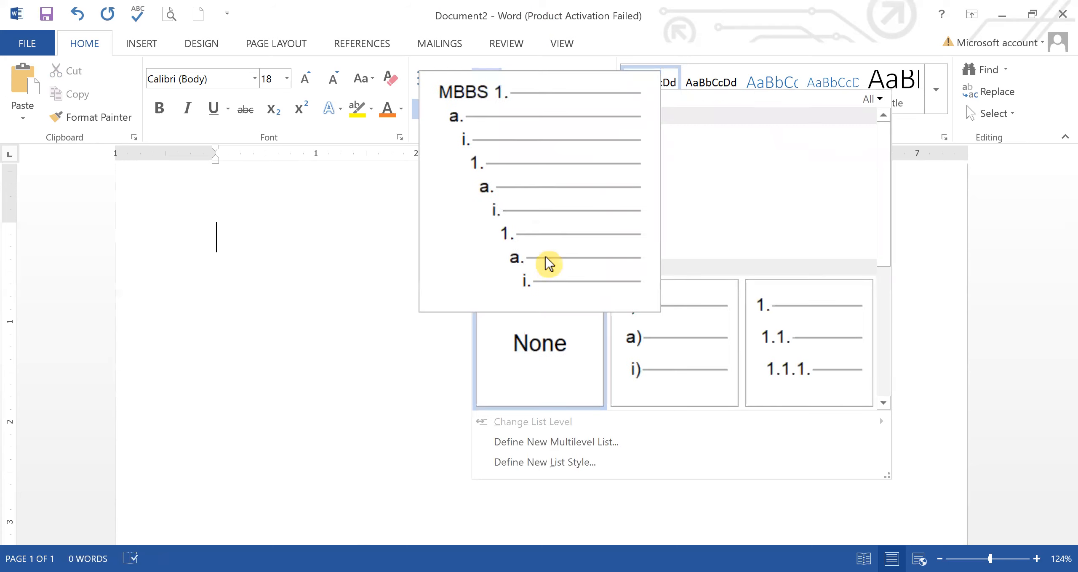
pyautogui.moveTo(643, 338)
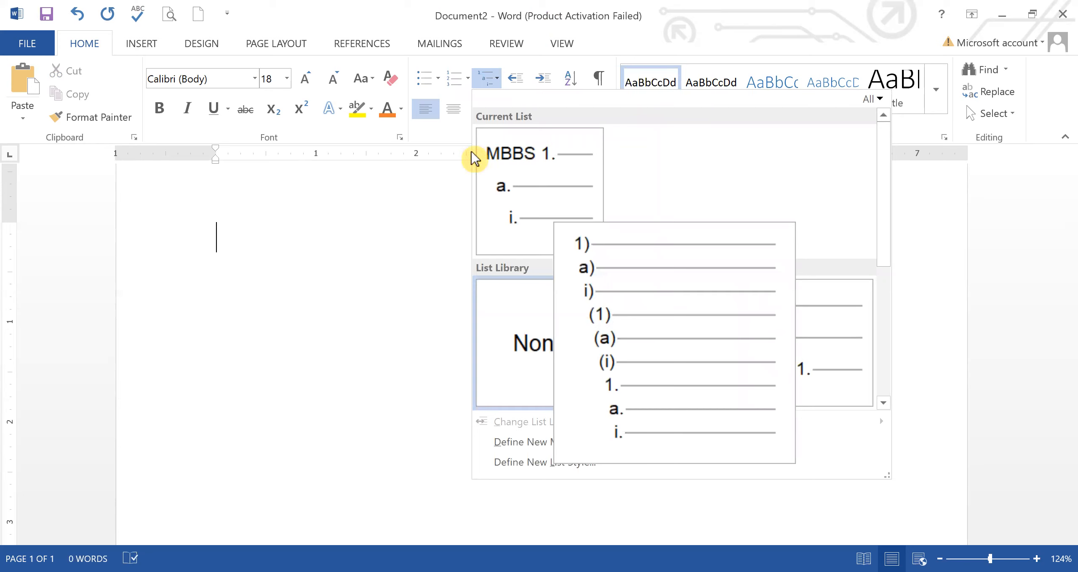
pyautogui.click(518, 83)
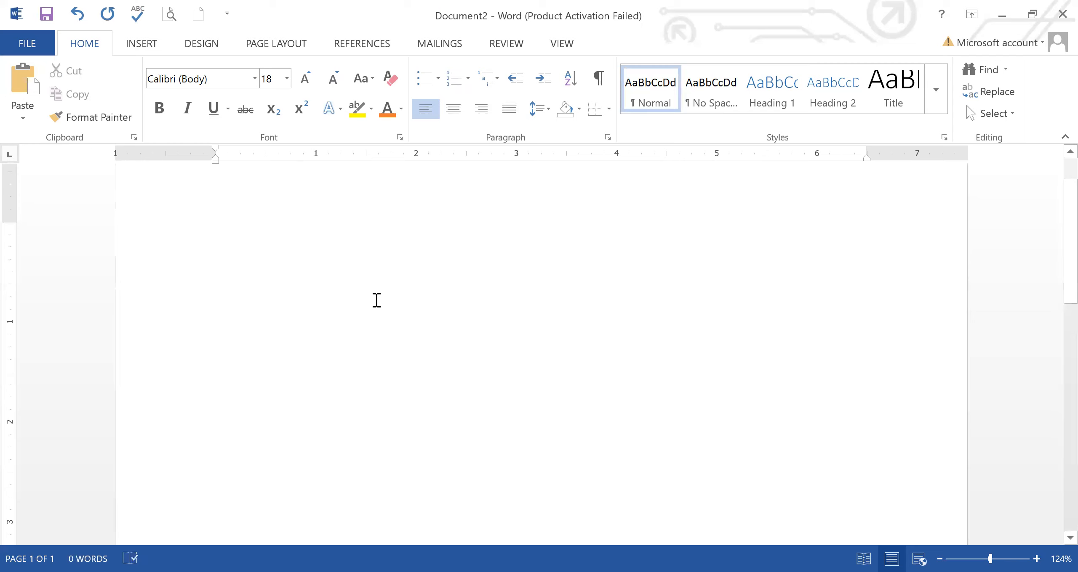
# Enter the title "Lecture on MS Word" with a capital W in Word
pyautogui.write('Th')
pyautogui.press('BackSpace')
pyautogui.press('BackSpace')
pyautogui.write('LEcture on MS word')
pyautogui.press('Left')
pyautogui.press('BackSpace')
pyautogui.write('W')
# Try centred and right alignment on the title line and finish with it justified
pyautogui.click(369, 237)
pyautogui.click(452, 114)
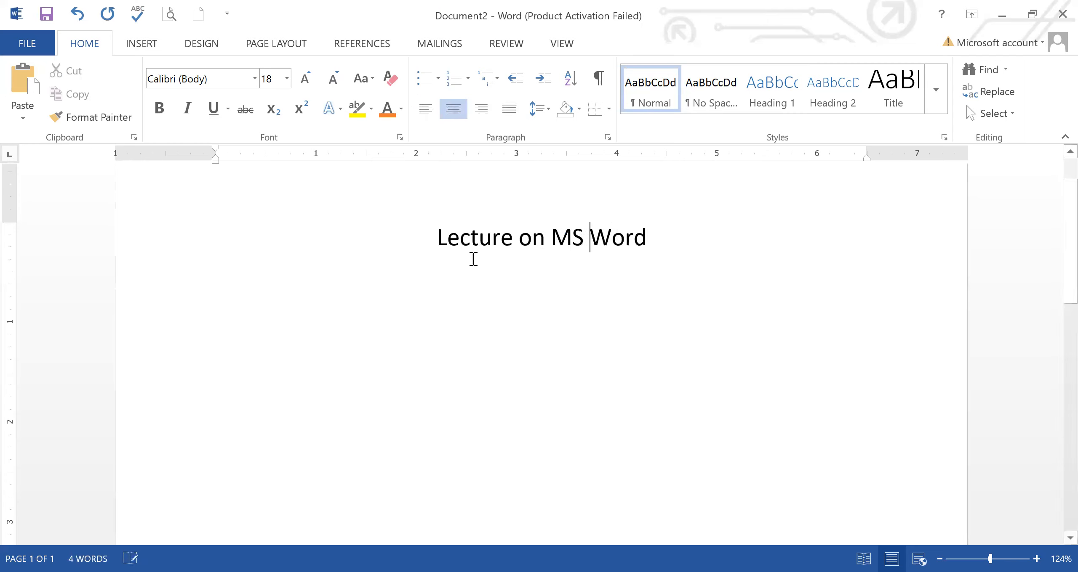
pyautogui.moveTo(440, 238); pyautogui.dragTo(722, 241)
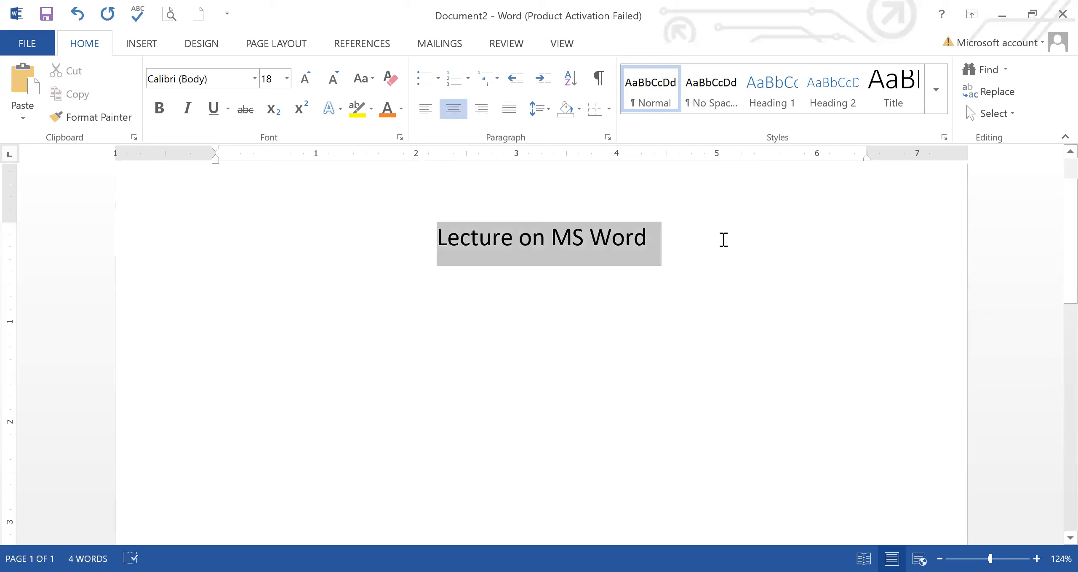
pyautogui.click(432, 120)
pyautogui.click(456, 116)
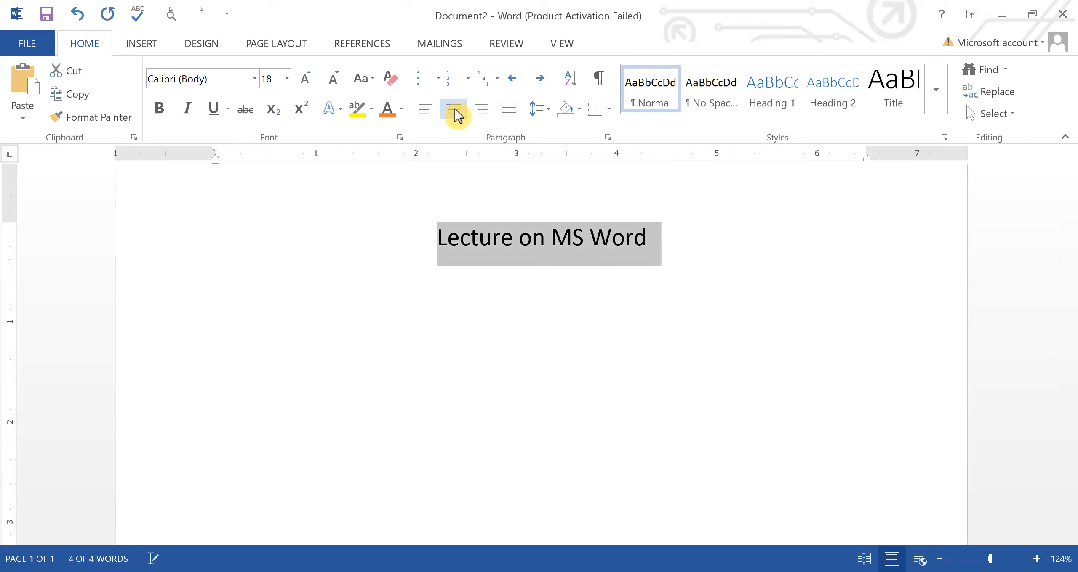
pyautogui.click(483, 121)
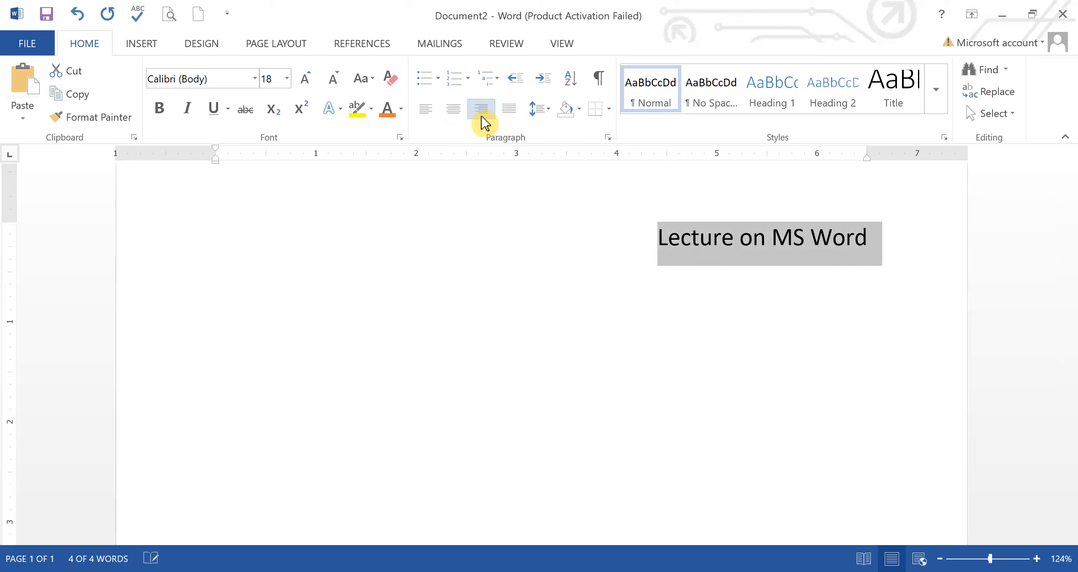
pyautogui.click(509, 117)
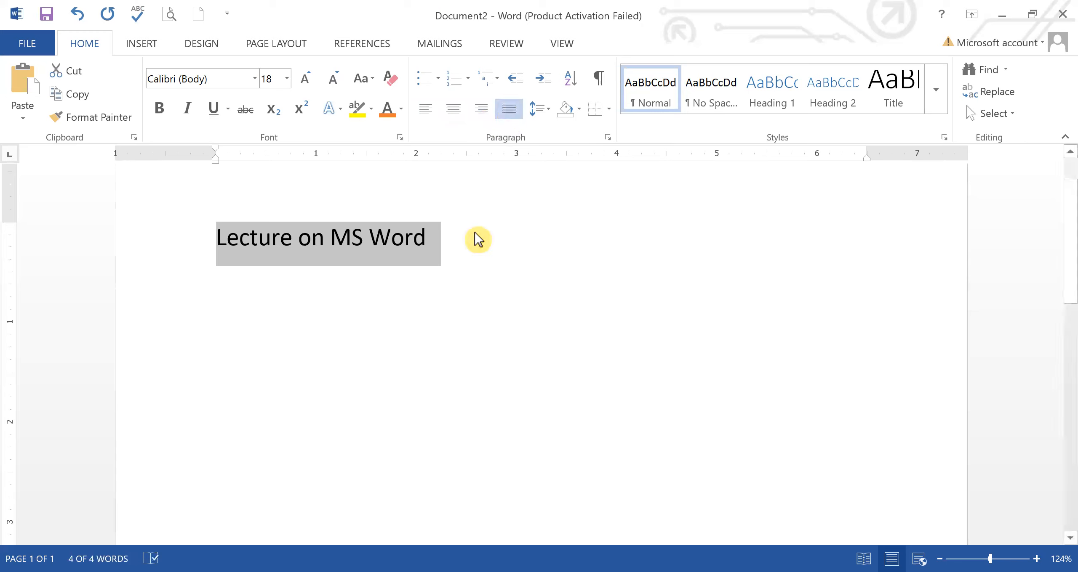
# Generate sample paragraphs on the line below the title with =rand()
pyautogui.press('Down')
pyautogui.press('BackSpace')
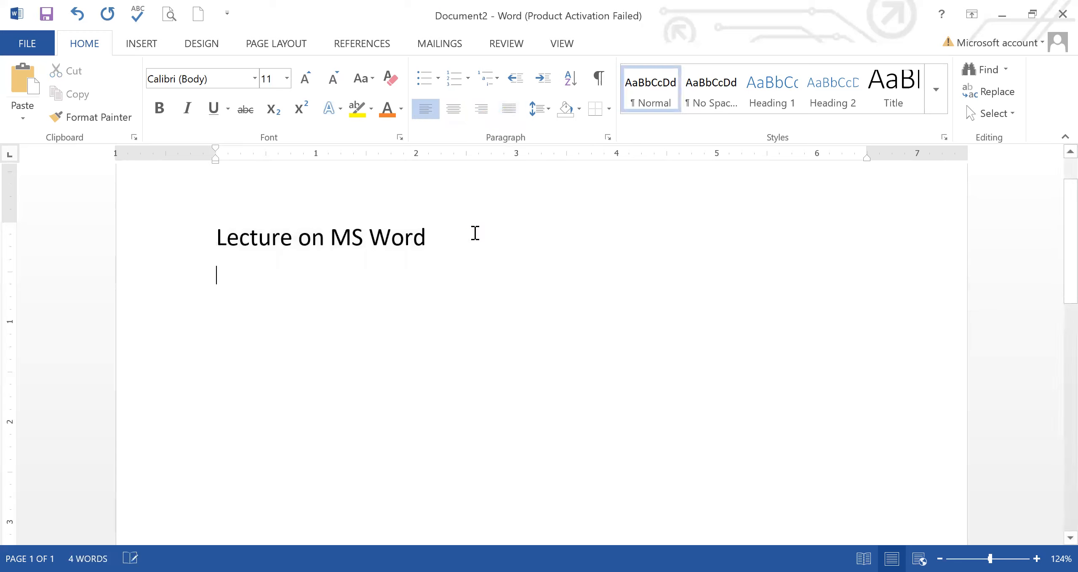
pyautogui.write('=rand')
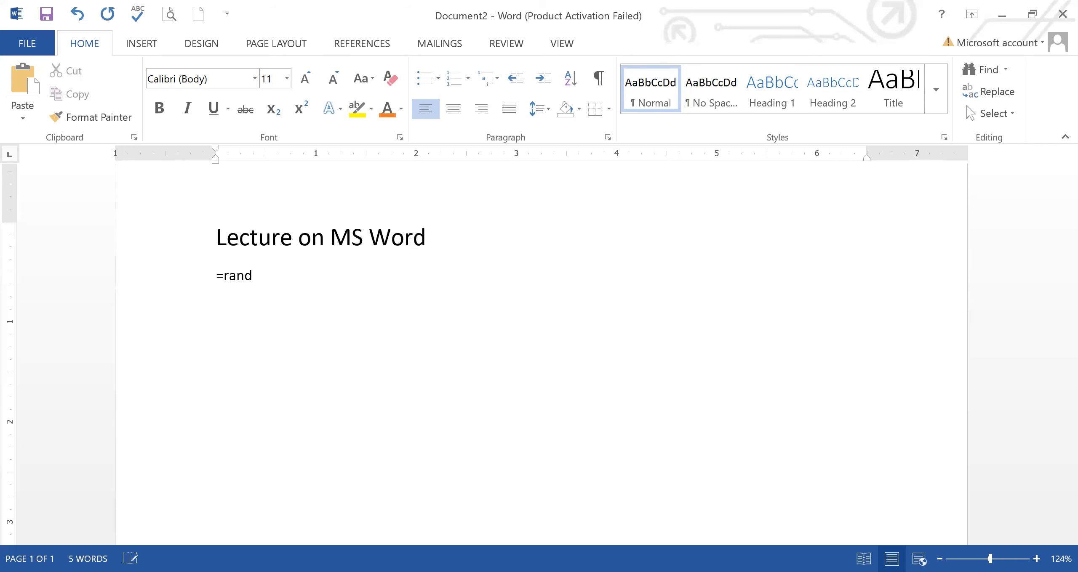
pyautogui.write('()')
pyautogui.press('Return')
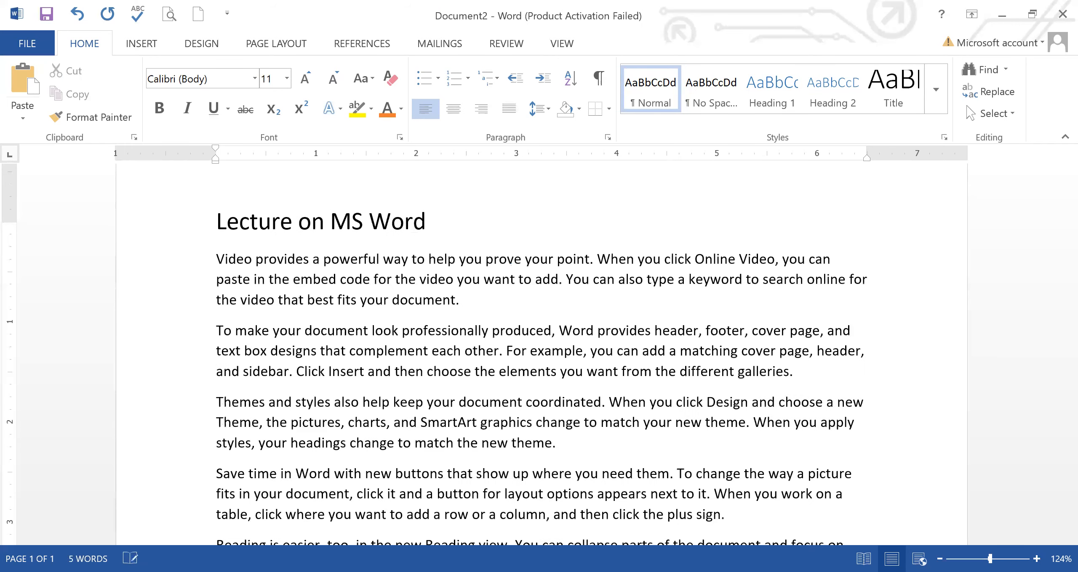
# Select all sample paragraphs below the title, try right and centred alignment, and finish with them justified
pyautogui.press('Up')
pyautogui.press('Up')
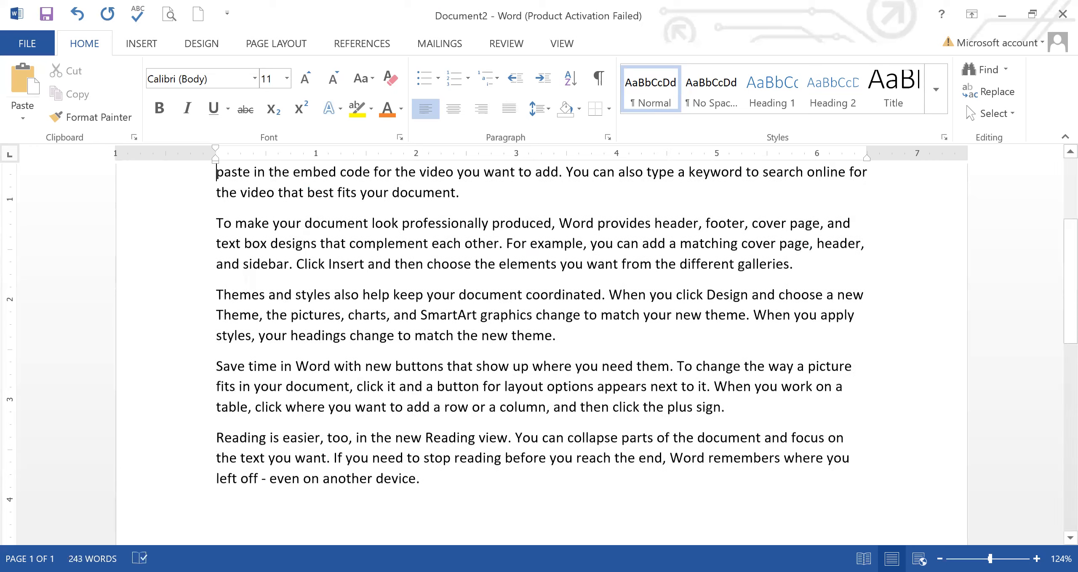
pyautogui.press('Up')
pyautogui.press('Up')
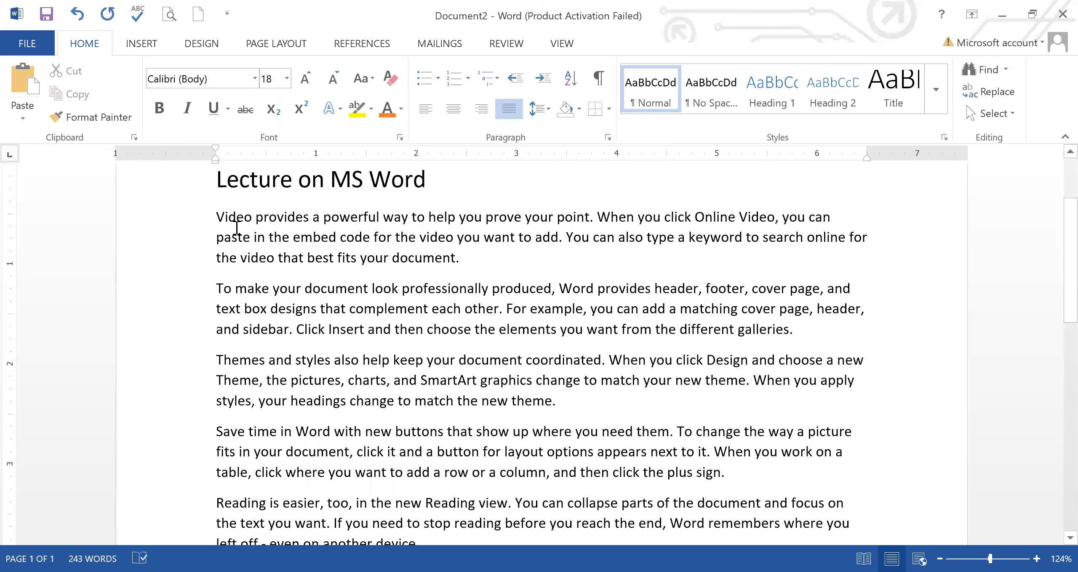
pyautogui.moveTo(217, 219); pyautogui.dragTo(562, 542)
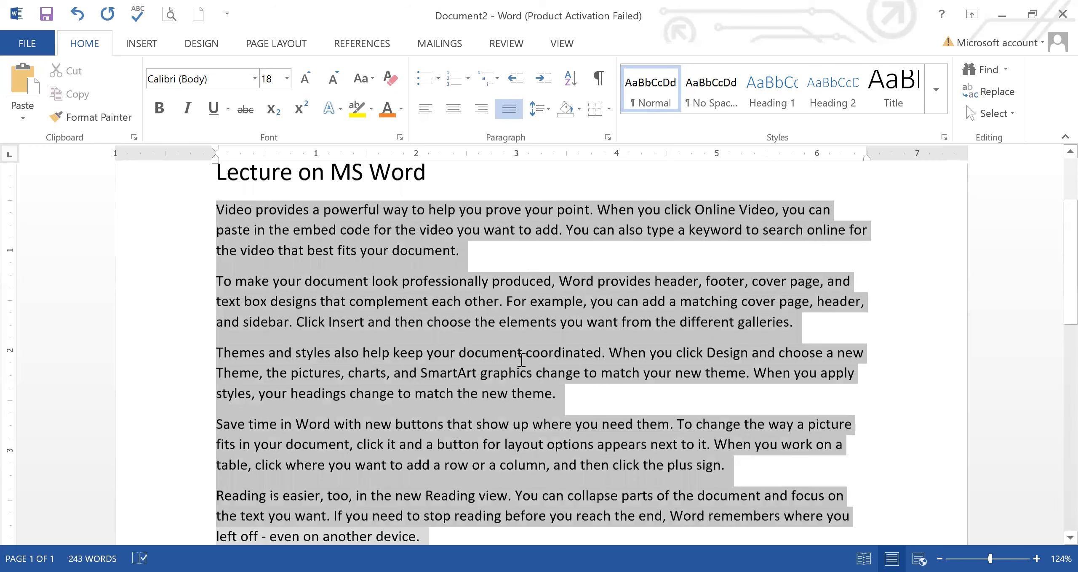
pyautogui.scroll(-4, 521, 360)
pyautogui.moveTo(1062, 381); pyautogui.dragTo(1063, 295)
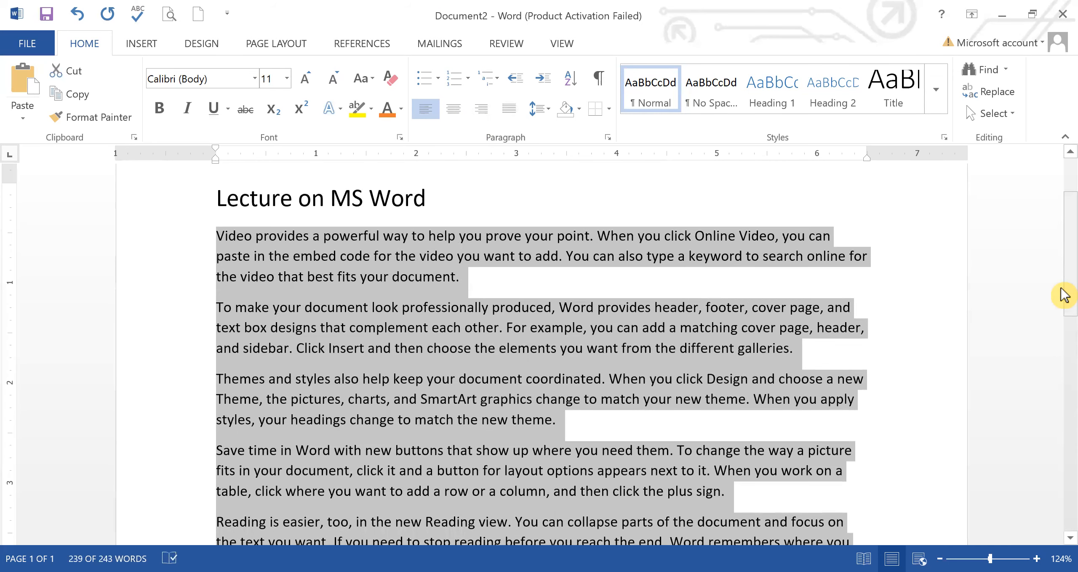
pyautogui.click(484, 113)
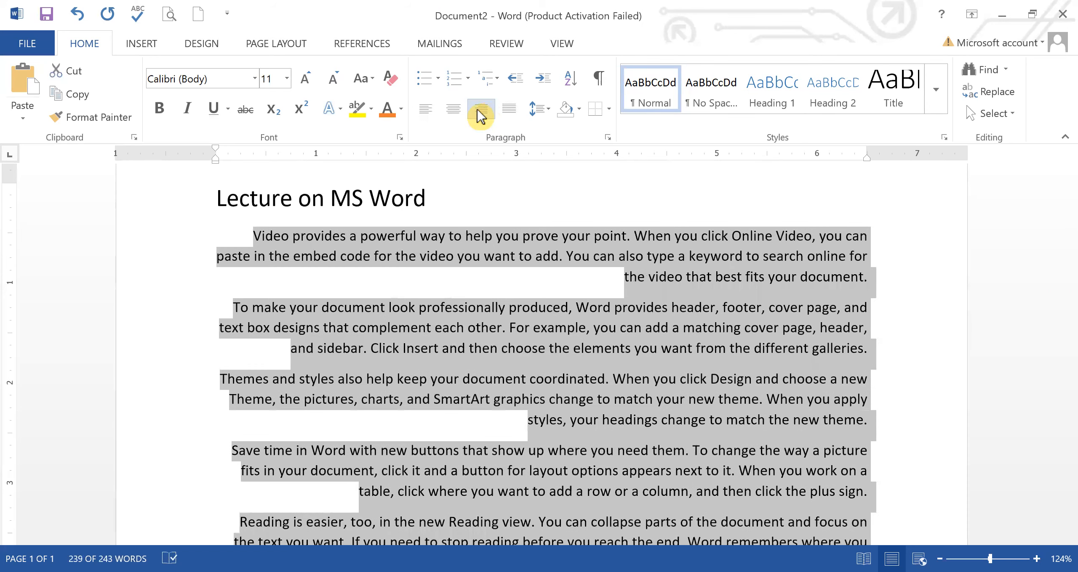
pyautogui.click(453, 116)
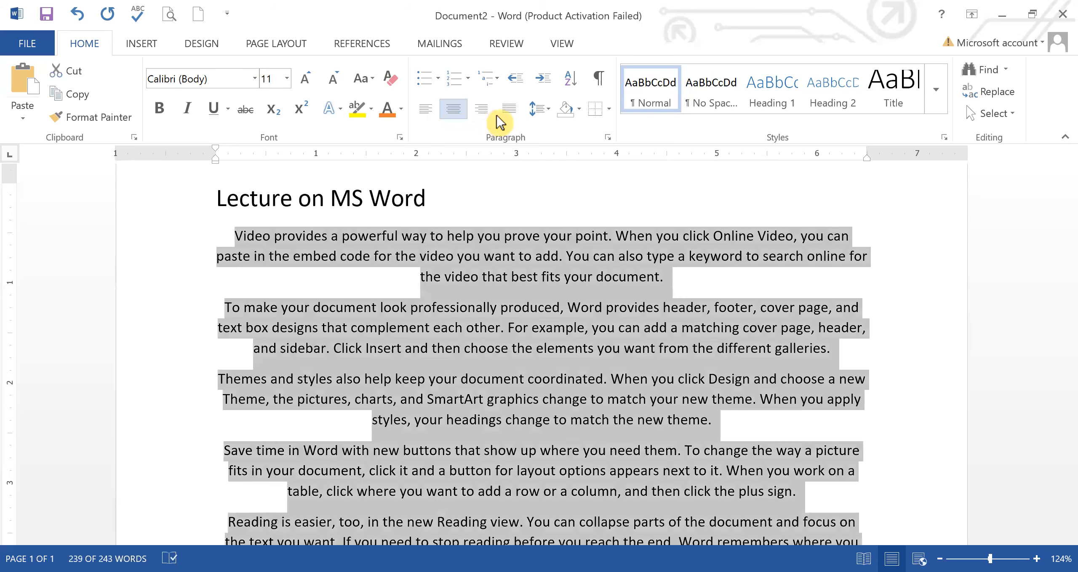
pyautogui.click(510, 110)
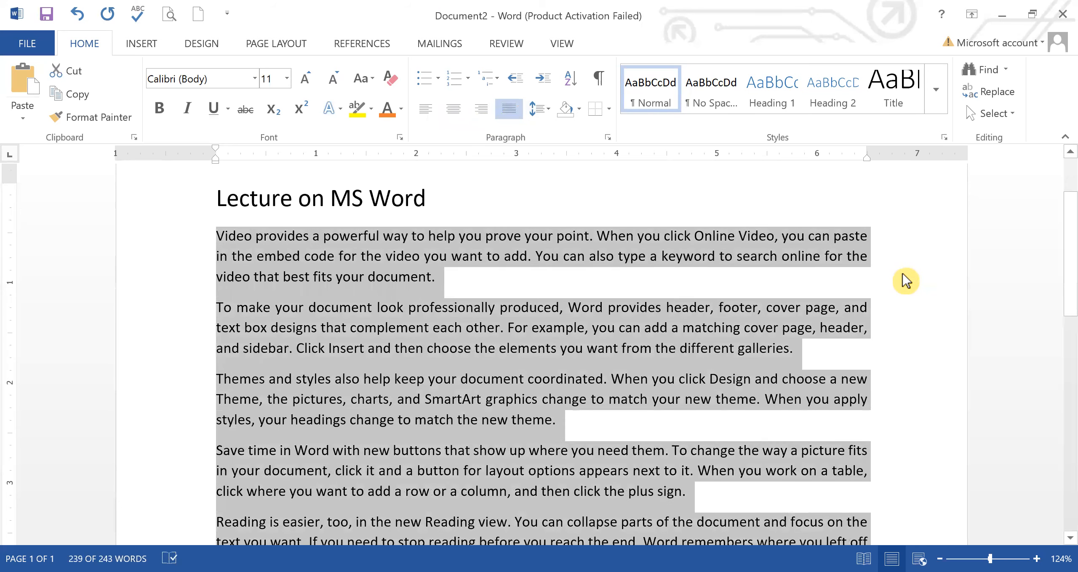
pyautogui.click(905, 281)
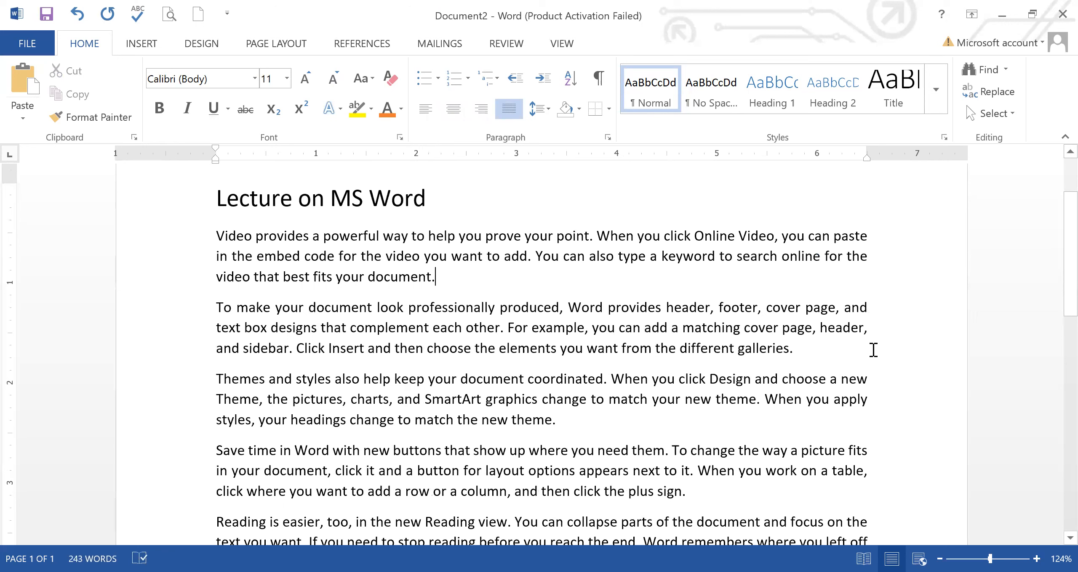
pyautogui.moveTo(866, 158); pyautogui.dragTo(865, 157)
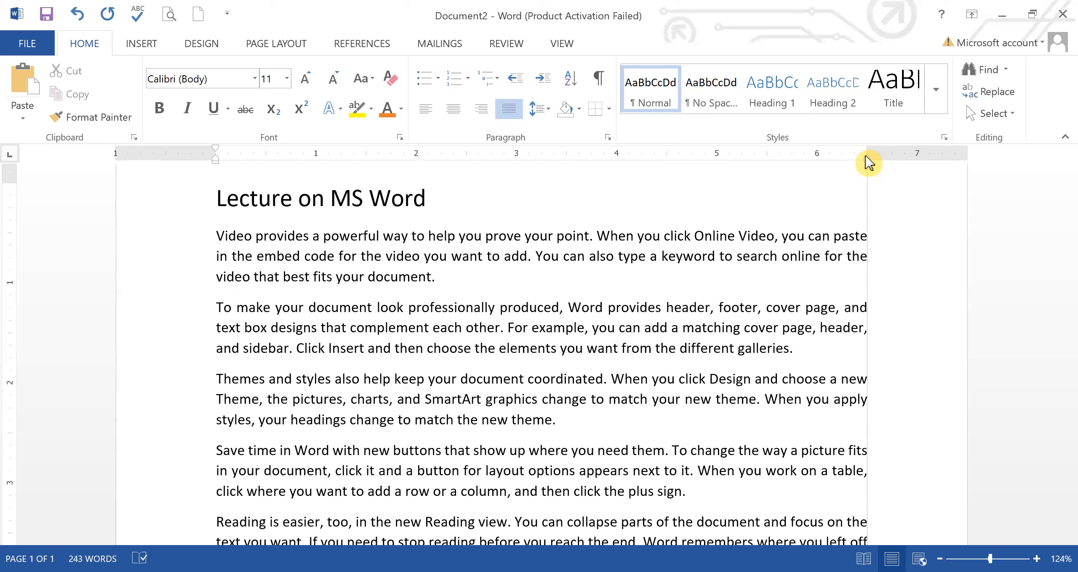
pyautogui.moveTo(866, 157); pyautogui.dragTo(865, 157)
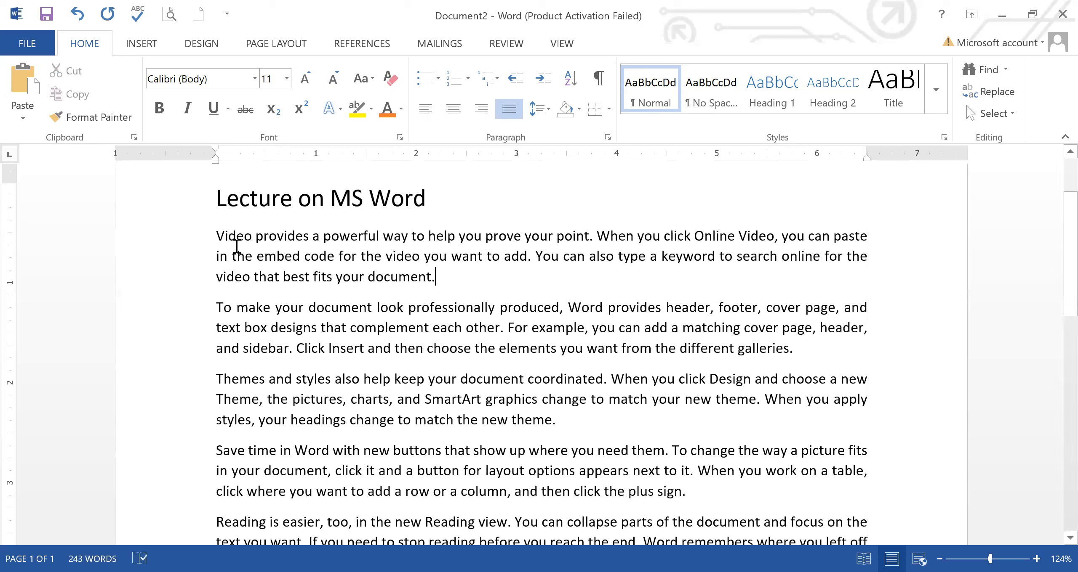
pyautogui.click(216, 238)
pyautogui.keyDown('shift'); pyautogui.click(306, 255); pyautogui.keyUp('shift')
# Centre the title line "Lecture on MS Word"
pyautogui.click(325, 198)
pyautogui.click(453, 109)
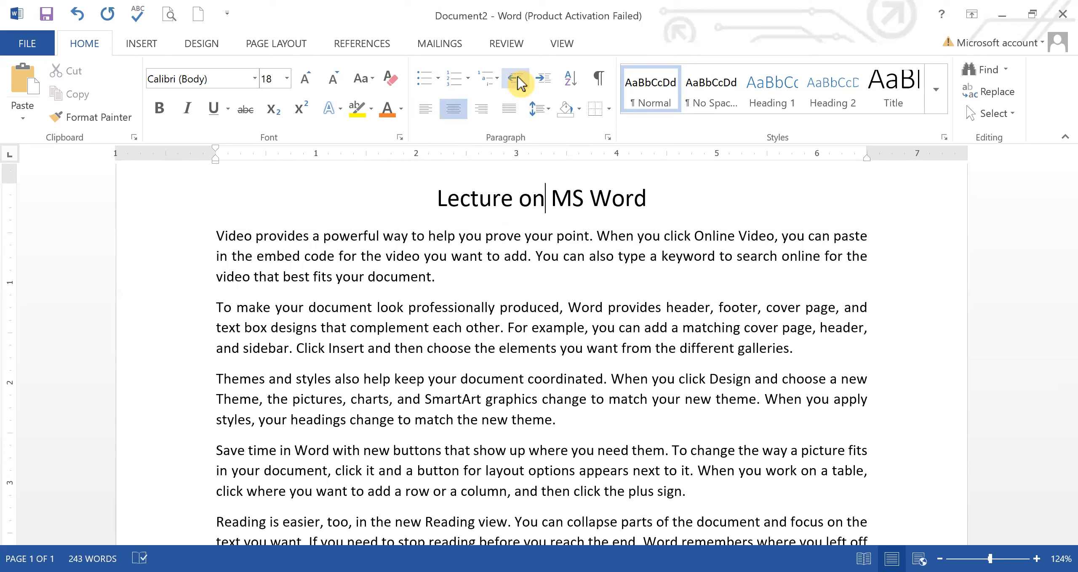
pyautogui.moveTo(218, 234); pyautogui.dragTo(512, 233)
pyautogui.click(512, 234)
# Select the first sample paragraph, try increasing and decreasing its indent, and finish with it indented one level
pyautogui.scroll(10, 501, 249)
pyautogui.moveTo(217, 266); pyautogui.dragTo(392, 526)
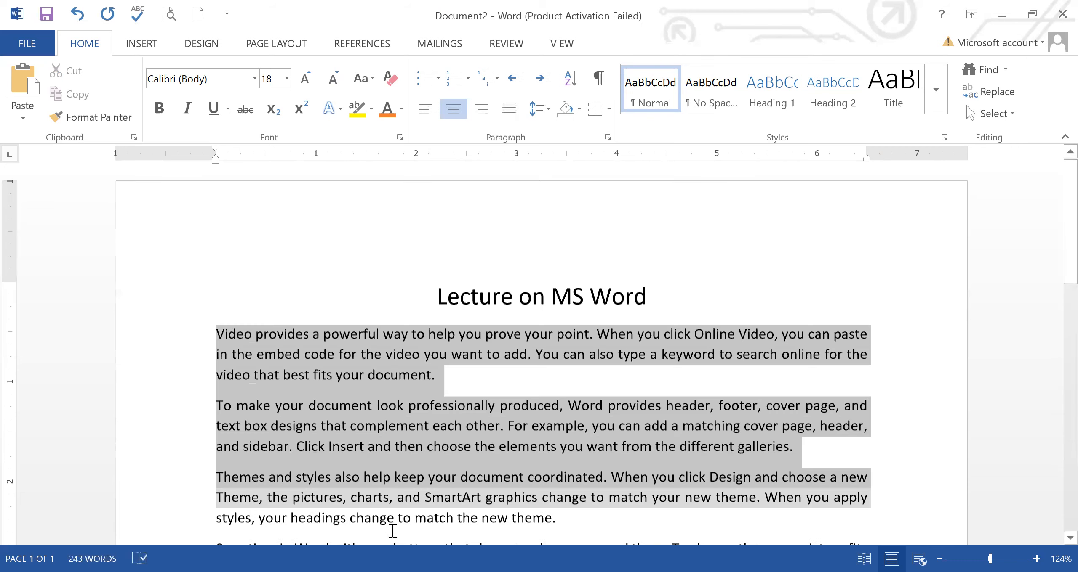
pyautogui.moveTo(450, 405); pyautogui.dragTo(453, 380)
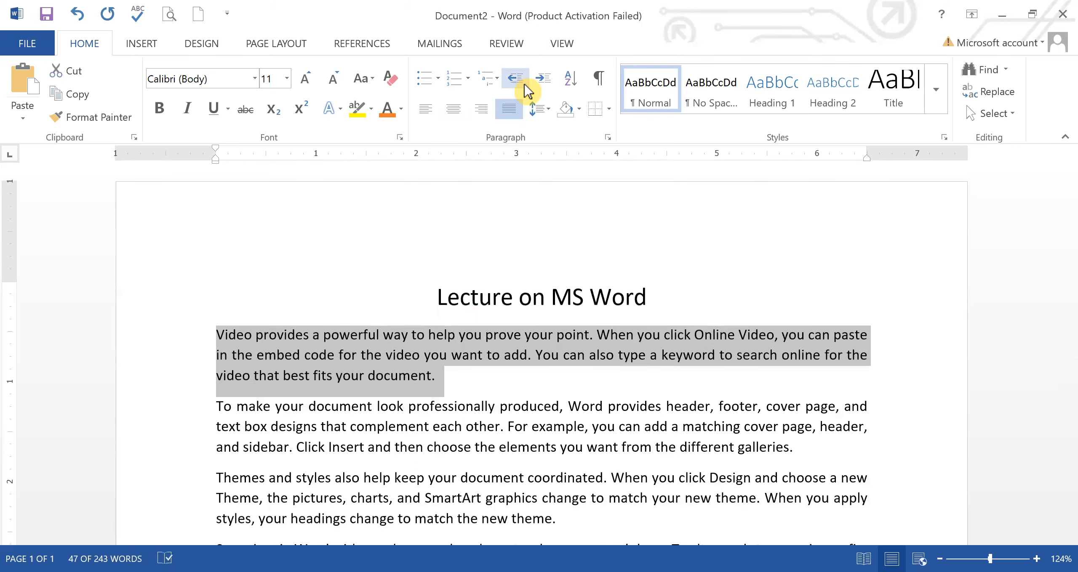
pyautogui.click(535, 84)
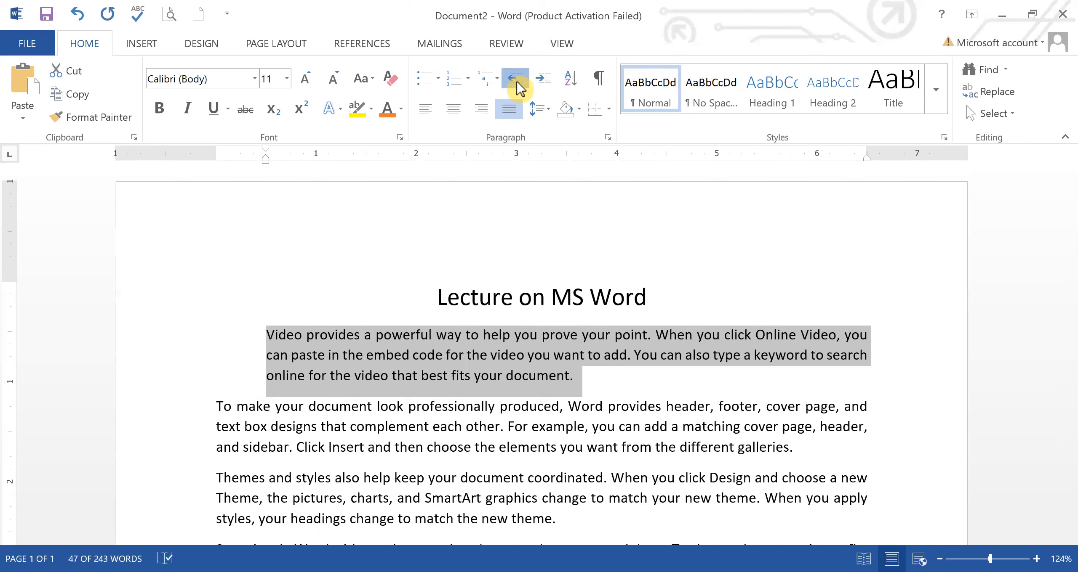
pyautogui.click(514, 78)
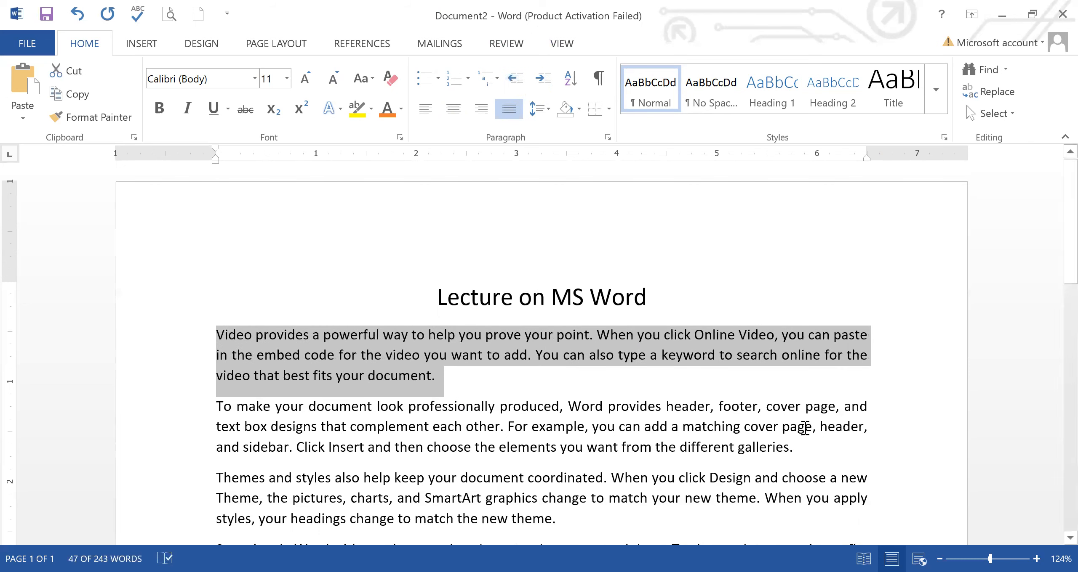
pyautogui.click(543, 78)
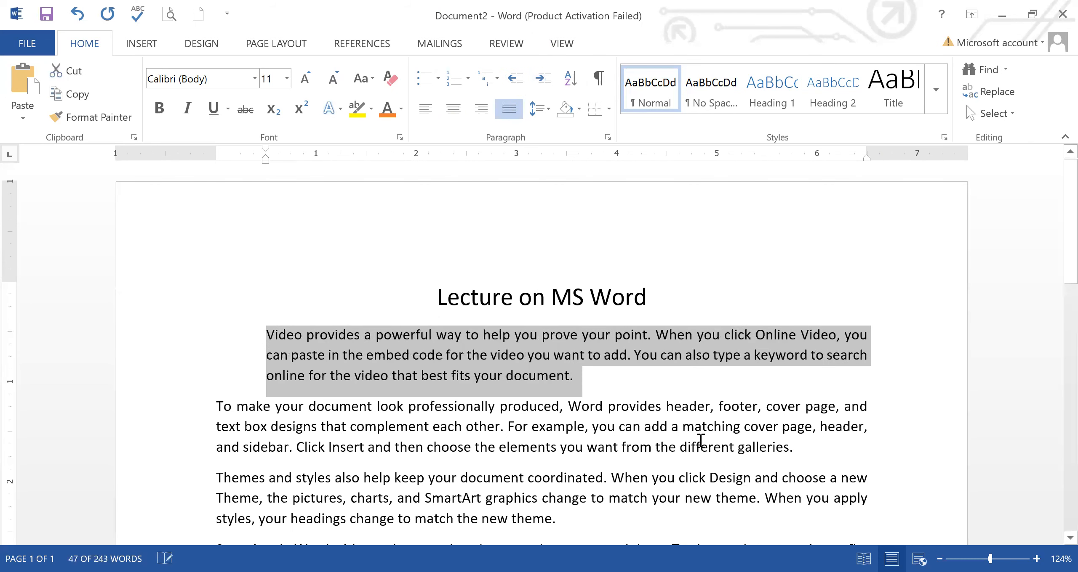
# Indent the third sample paragraph, "Themes and styles", by one level
pyautogui.moveTo(820, 458); pyautogui.dragTo(220, 406)
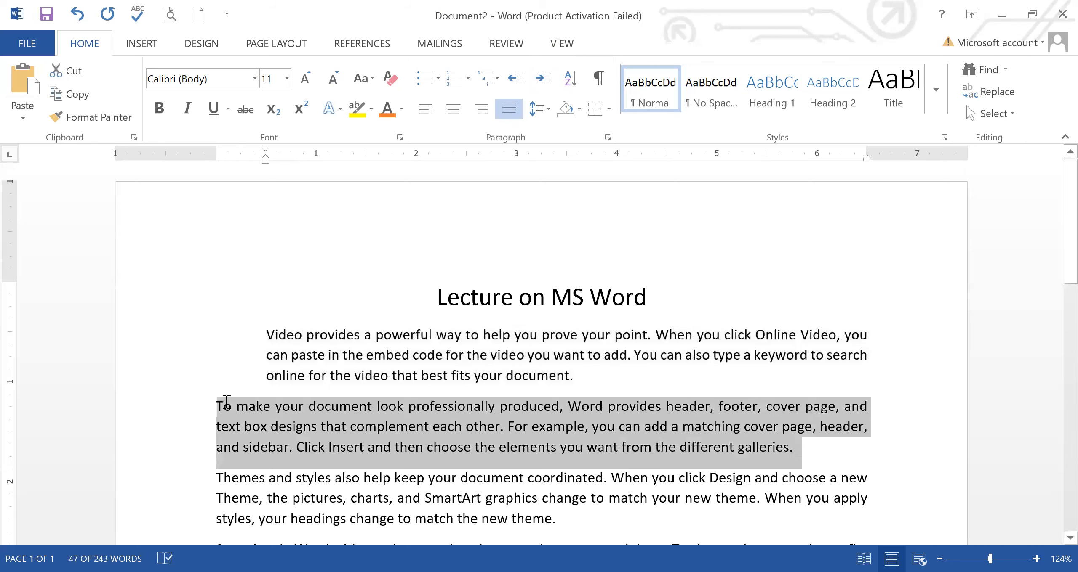
pyautogui.moveTo(559, 520); pyautogui.dragTo(205, 484)
pyautogui.click(541, 80)
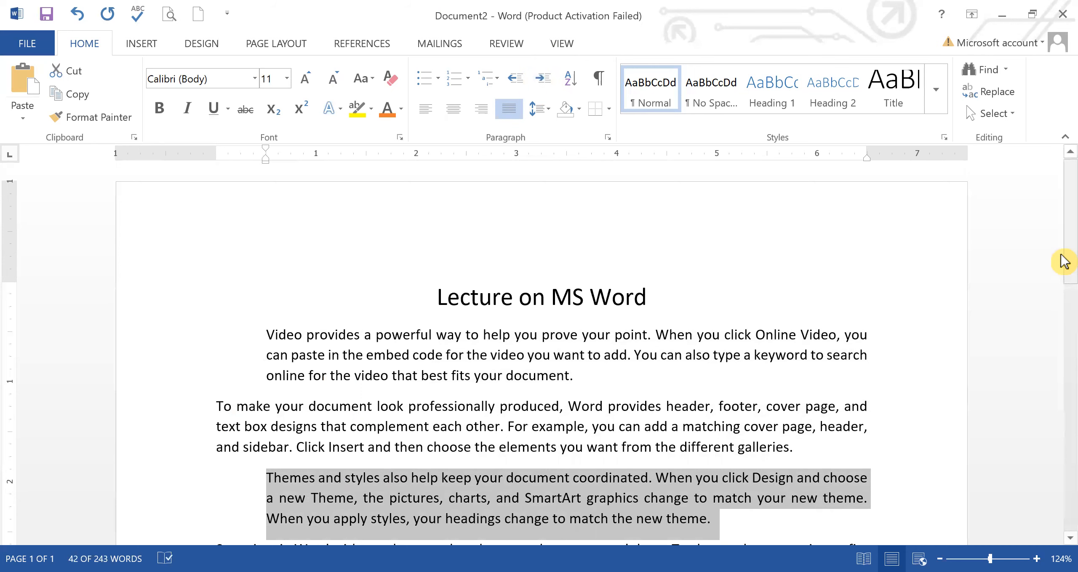
# Set the line spacing of the first three sample paragraphs to 2.0
pyautogui.moveTo(1060, 257); pyautogui.dragTo(1064, 286)
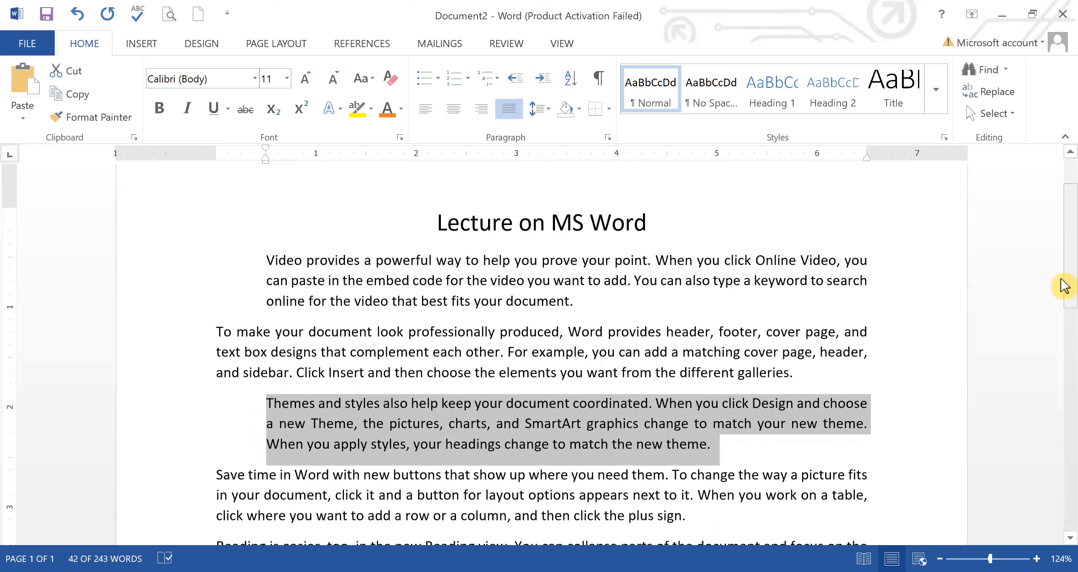
pyautogui.click(655, 324)
pyautogui.moveTo(267, 258); pyautogui.dragTo(740, 456)
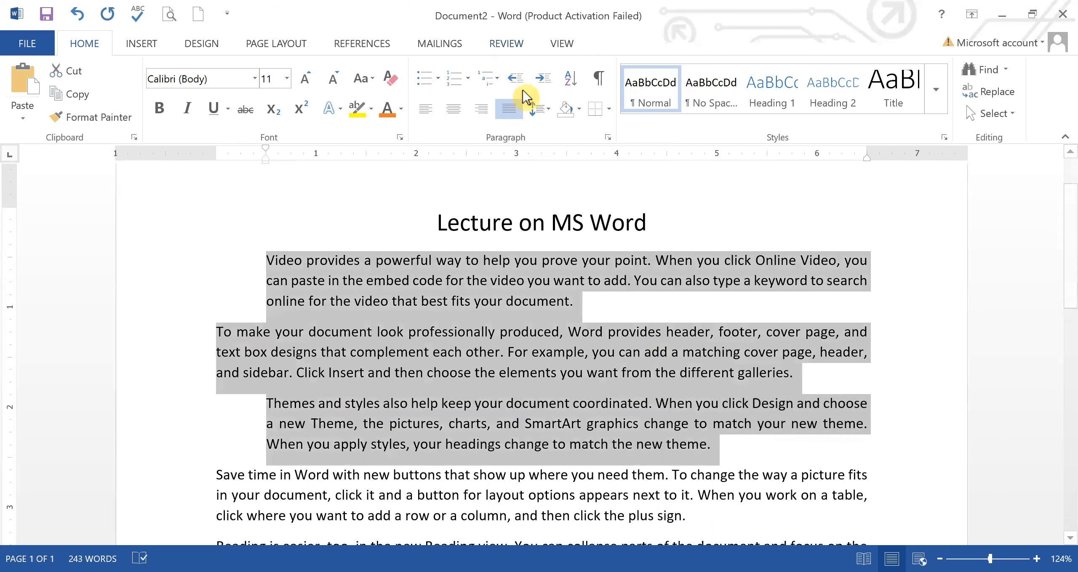
pyautogui.click(548, 110)
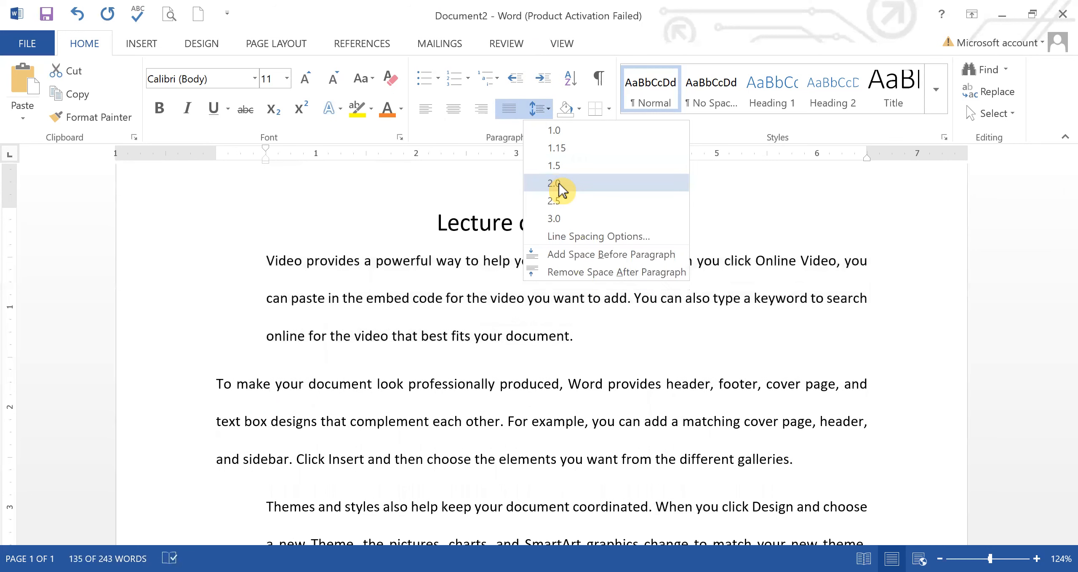
pyautogui.click(558, 183)
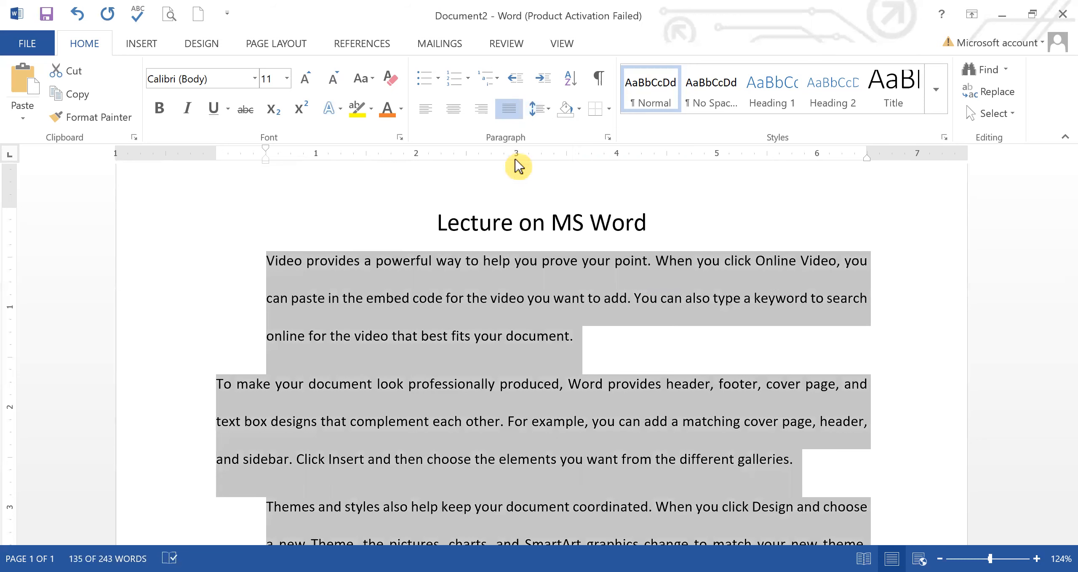
# Set the selected three paragraphs to 1.0 line spacing and decrease their indent back to the margin
pyautogui.click(543, 110)
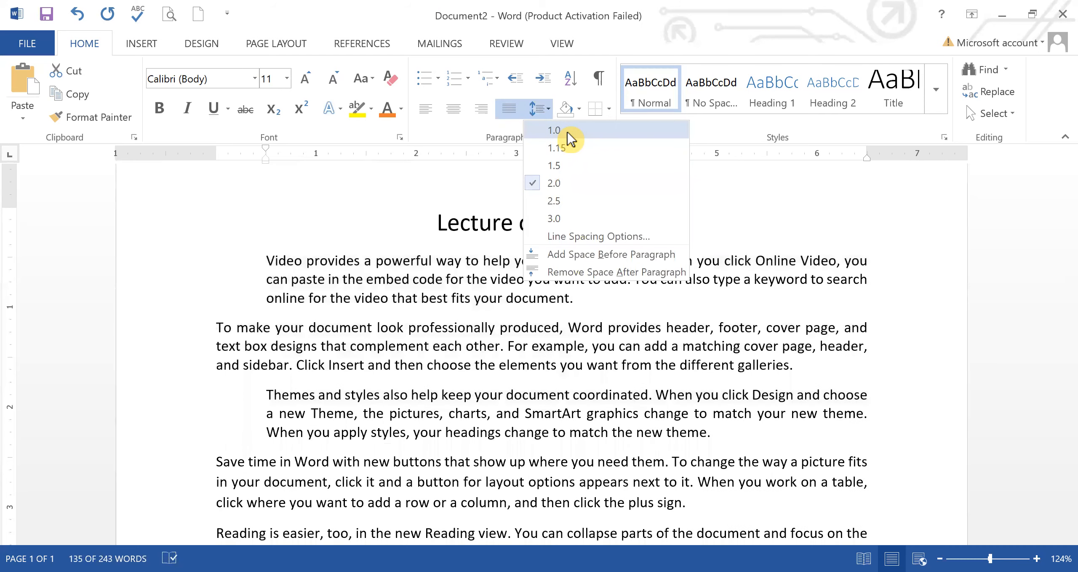
pyautogui.click(569, 138)
pyautogui.click(516, 79)
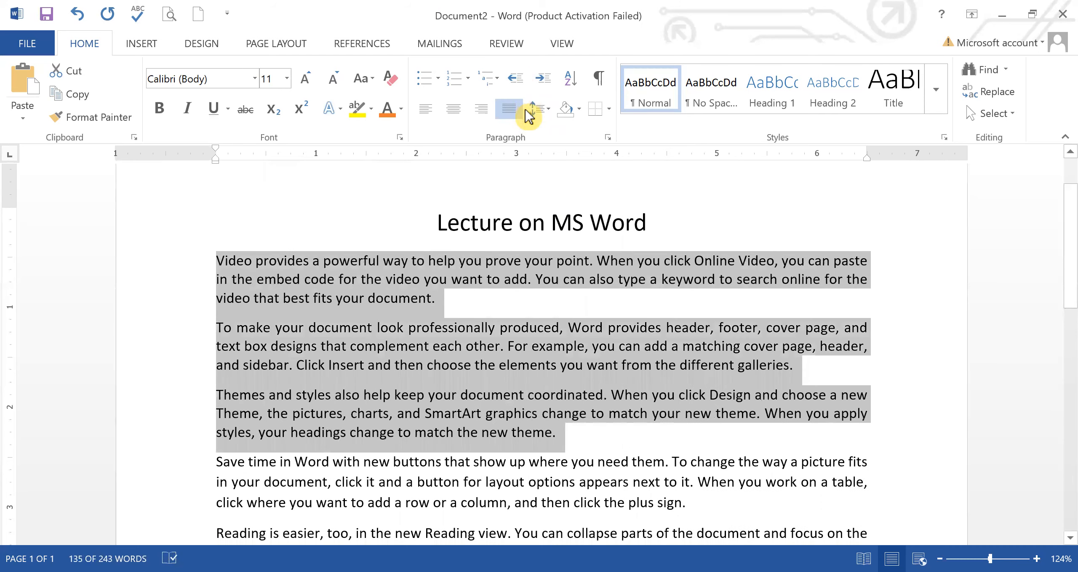
# Set the line spacing of the three selected paragraphs to 1.5
pyautogui.click(541, 114)
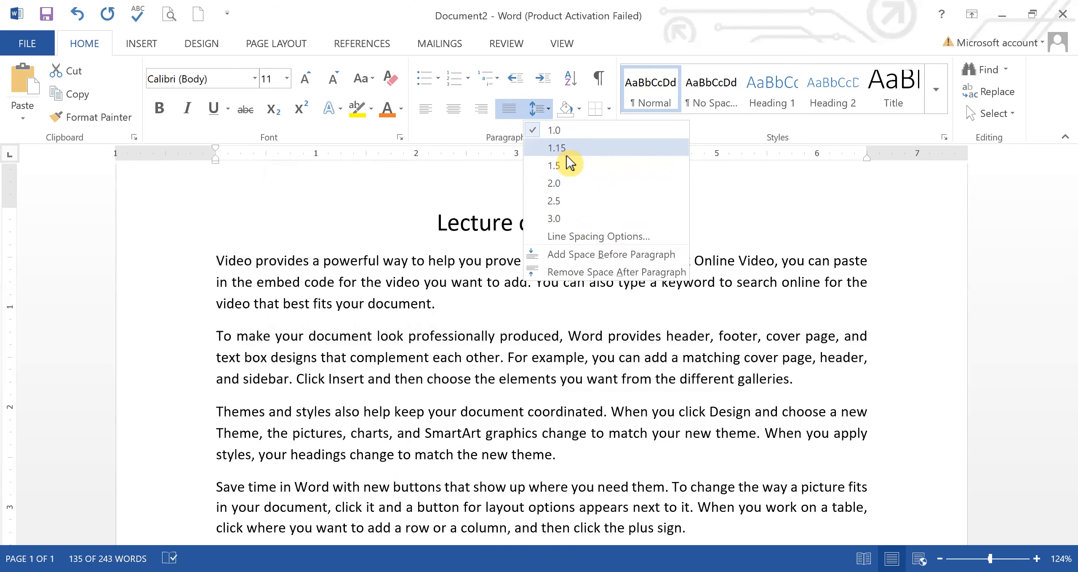
pyautogui.click(569, 169)
pyautogui.click(676, 323)
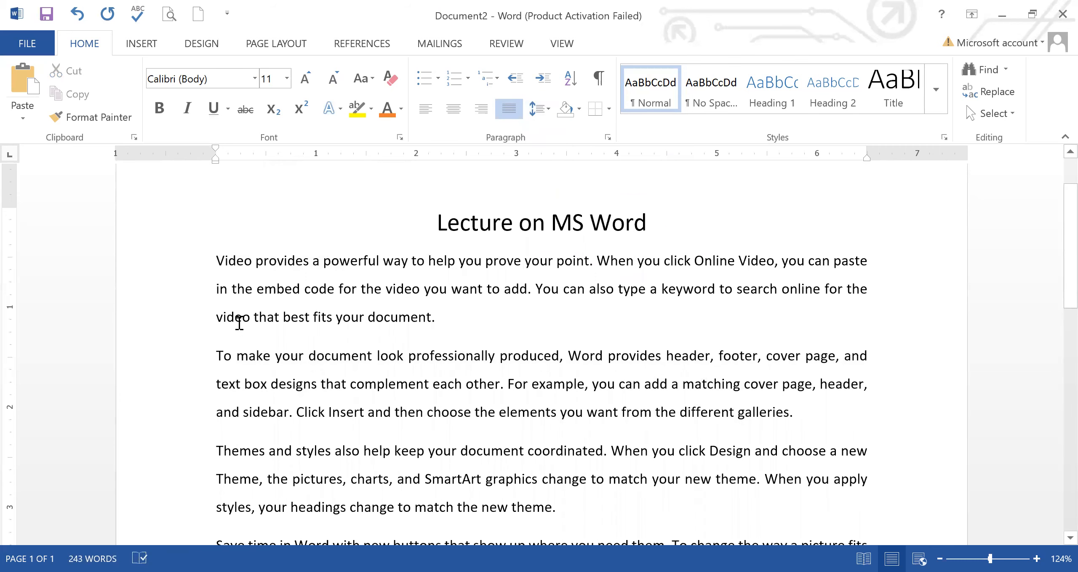
# Remove the space after the first two sample paragraphs
pyautogui.moveTo(228, 258); pyautogui.dragTo(871, 406)
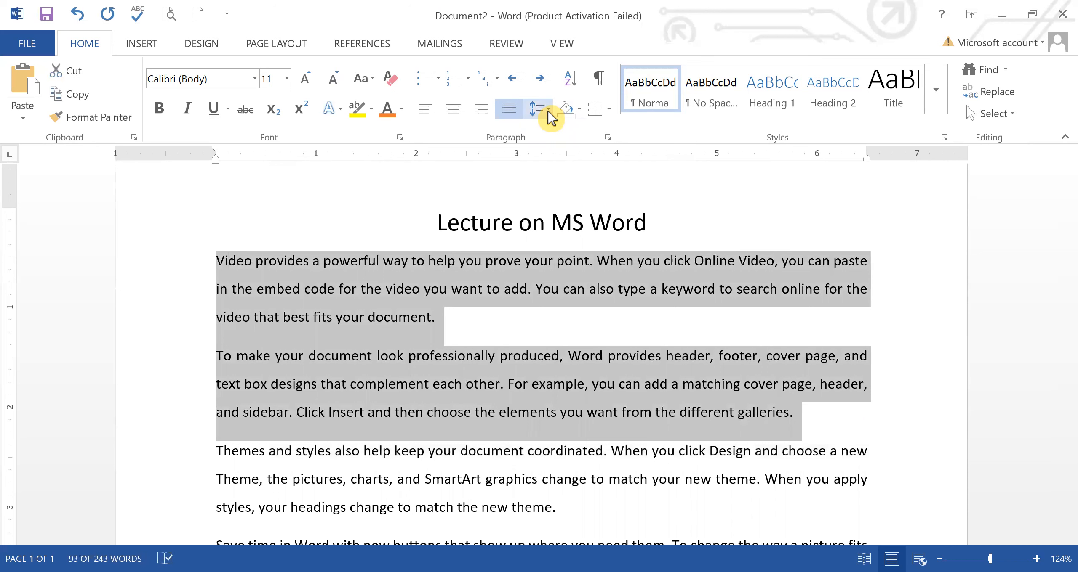
pyautogui.click(549, 112)
pyautogui.click(574, 274)
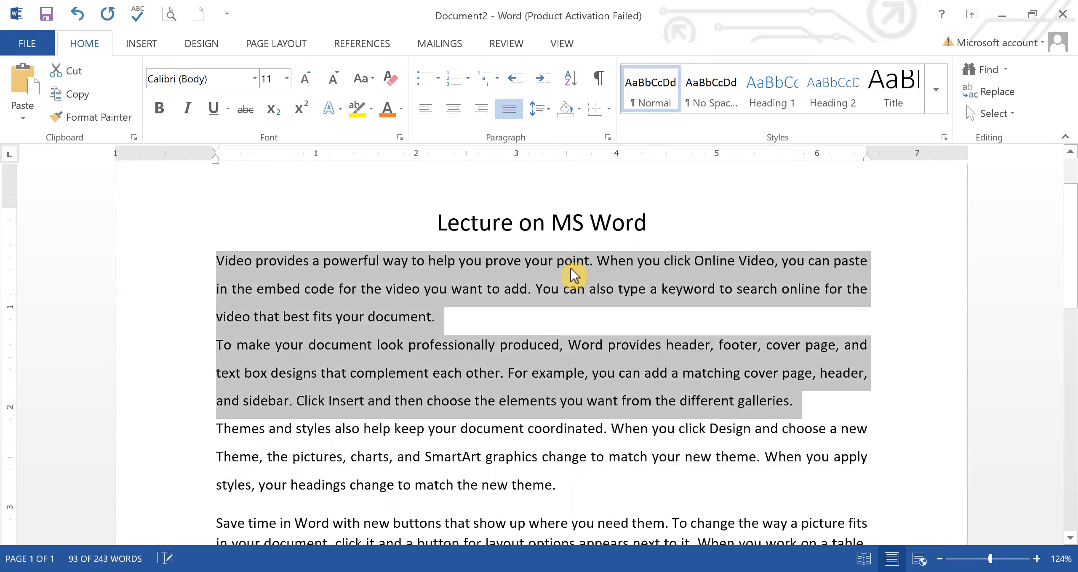
# Add space before and space after the first two sample paragraphs
pyautogui.click(551, 113)
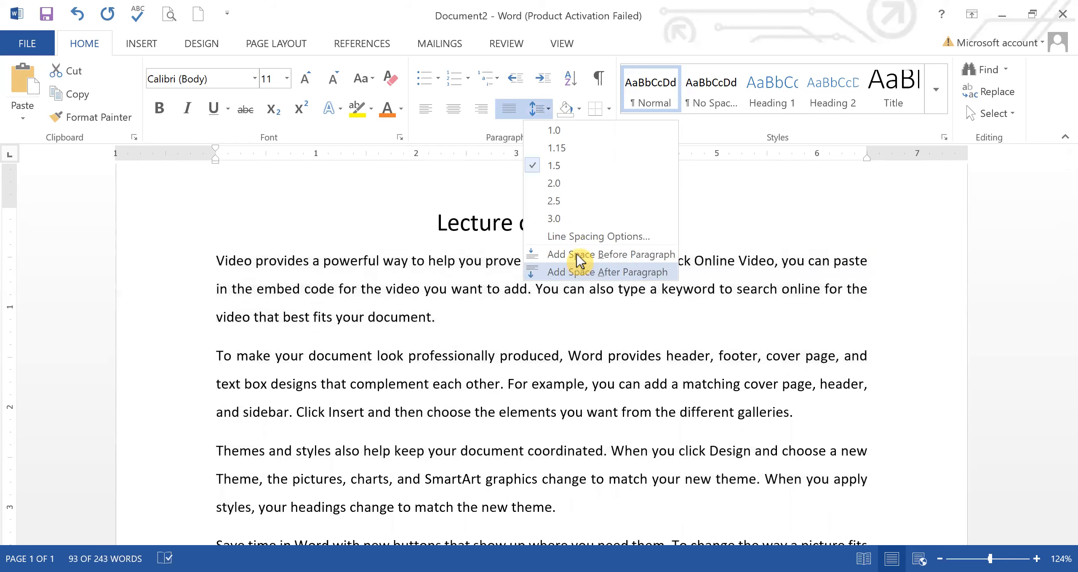
pyautogui.click(548, 255)
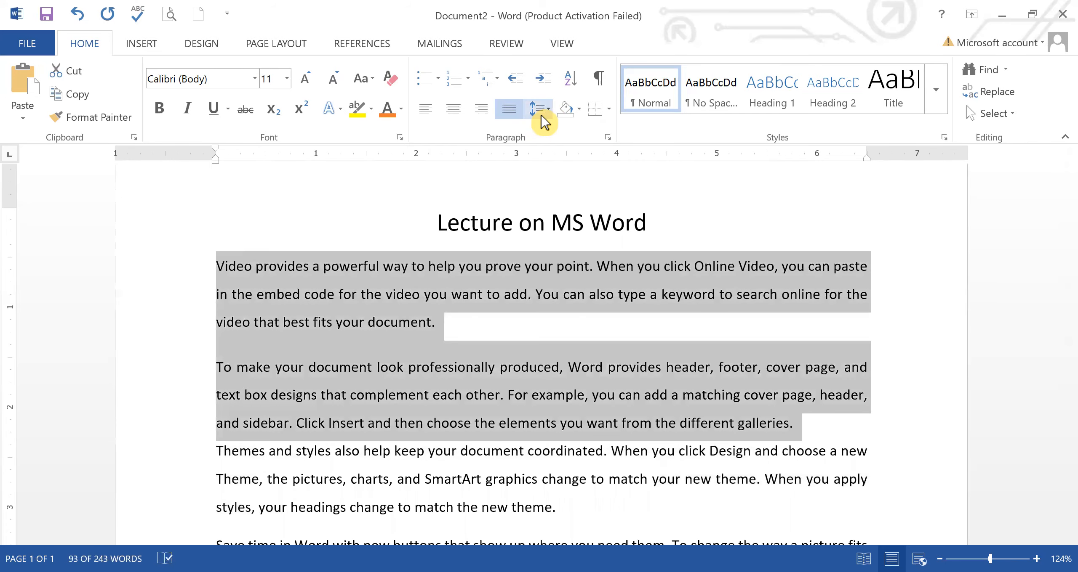
pyautogui.click(543, 113)
pyautogui.click(576, 273)
pyautogui.click(534, 338)
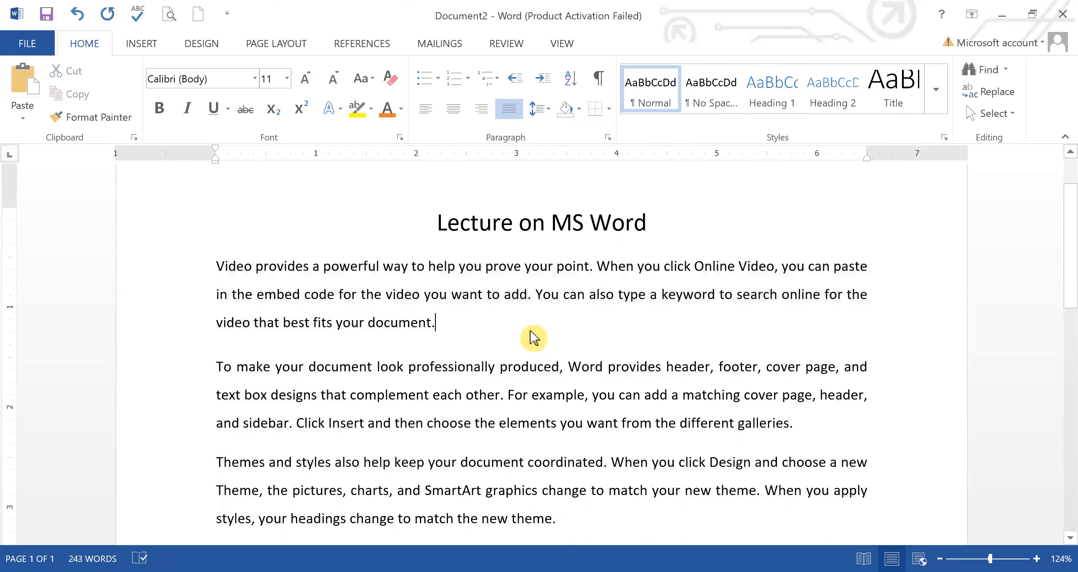
# Select the first three sample paragraphs and return them to single line spacing
pyautogui.moveTo(218, 269); pyautogui.dragTo(649, 512)
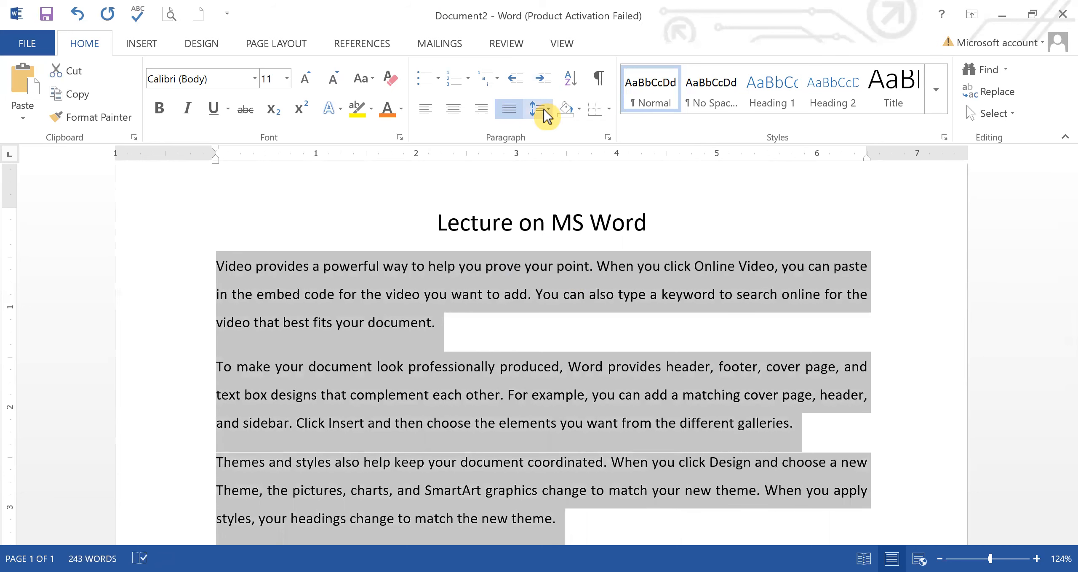
pyautogui.hotkey('ctrl', '1')
pyautogui.click(522, 307)
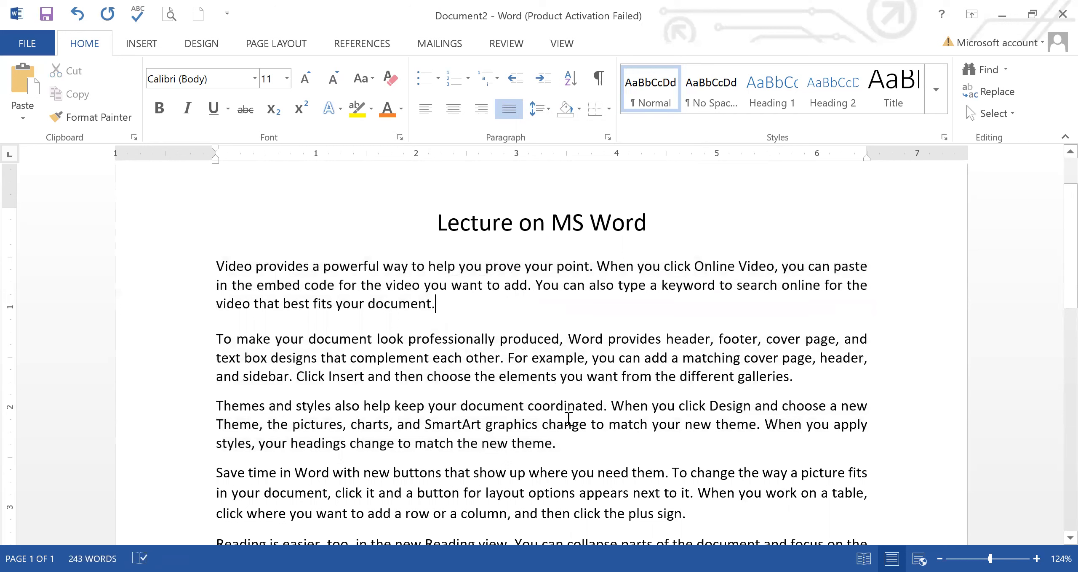
# Remove the space before and the space after the first three sample paragraphs
pyautogui.moveTo(524, 436); pyautogui.dragTo(252, 257)
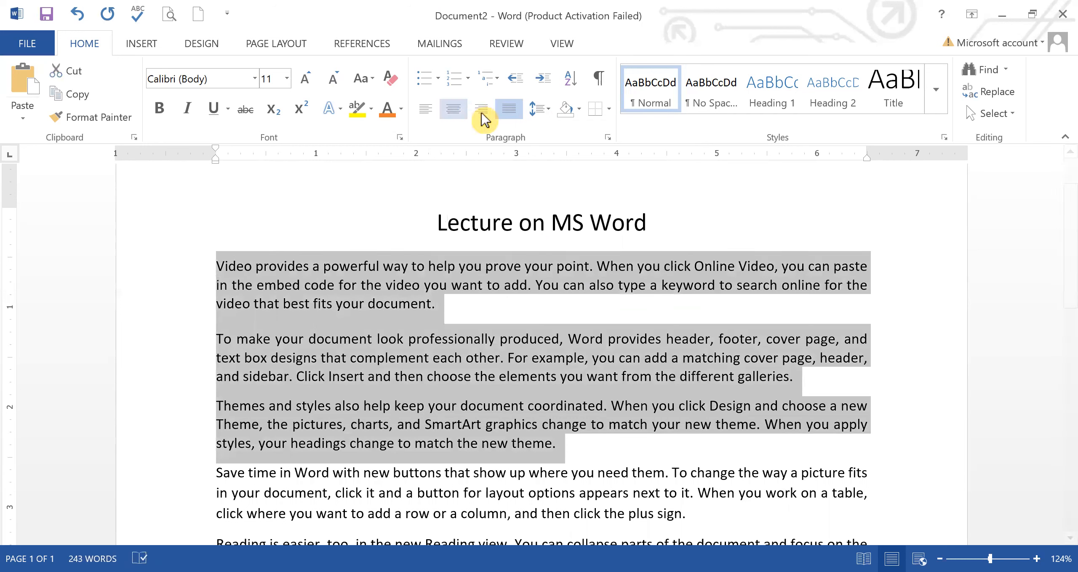
pyautogui.click(539, 110)
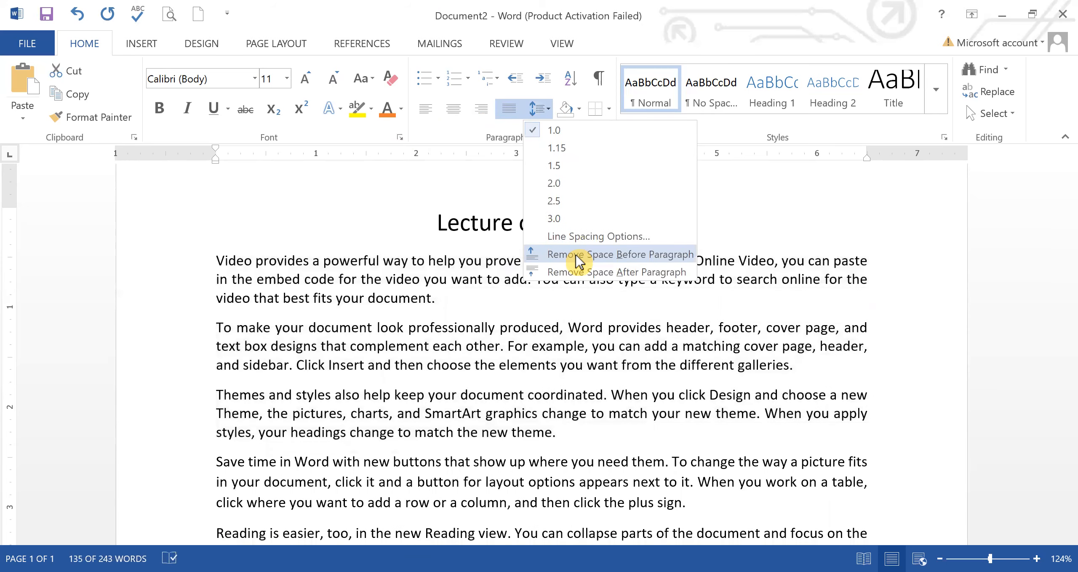
pyautogui.click(577, 254)
pyautogui.click(543, 108)
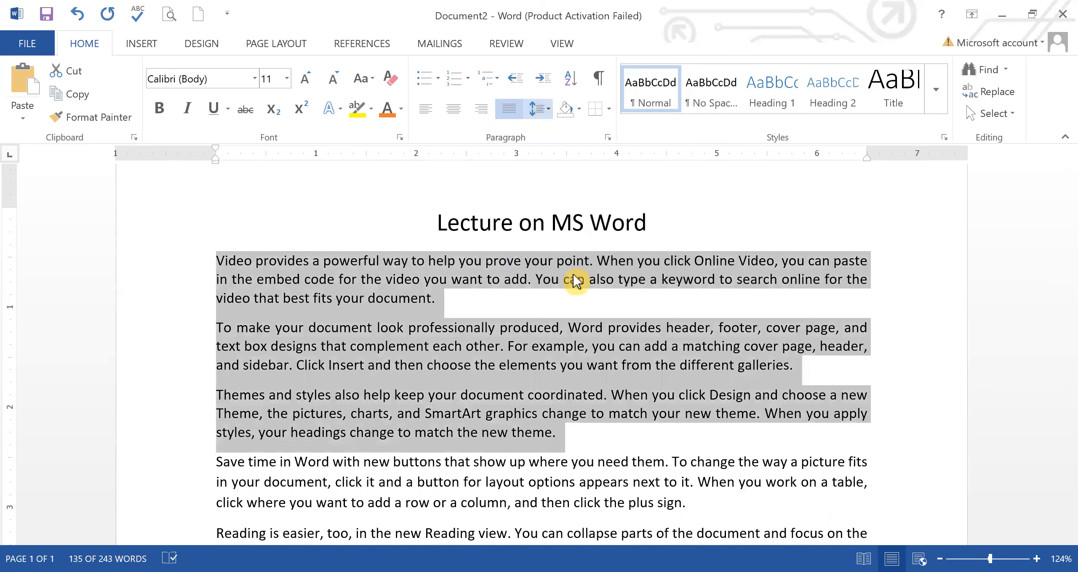
pyautogui.click(574, 273)
pyautogui.click(549, 338)
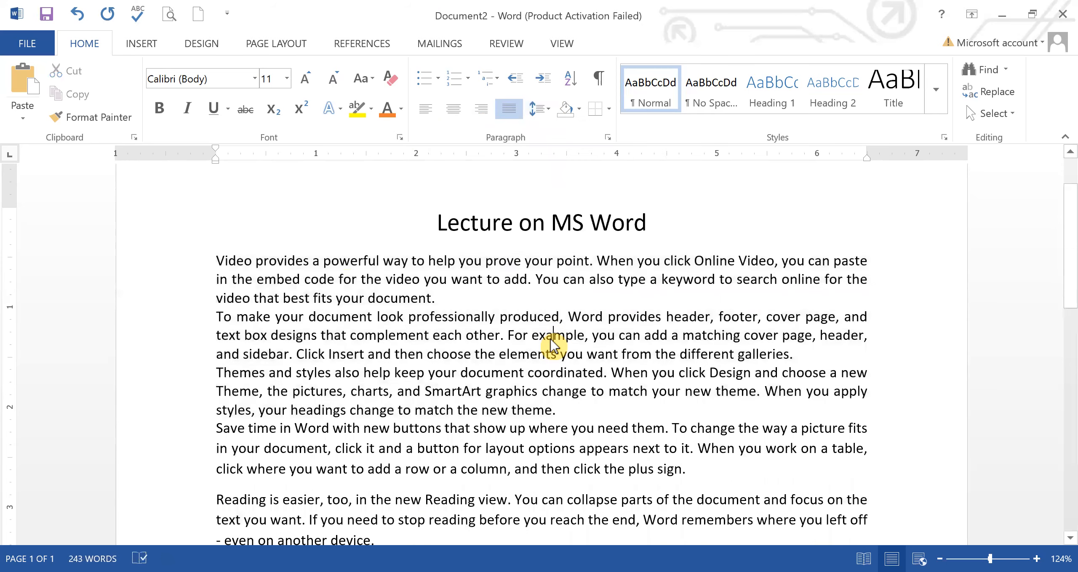
# Try inserting a blank line after the first sample paragraph, and undo it
pyautogui.click(455, 303)
pyautogui.press('Return')
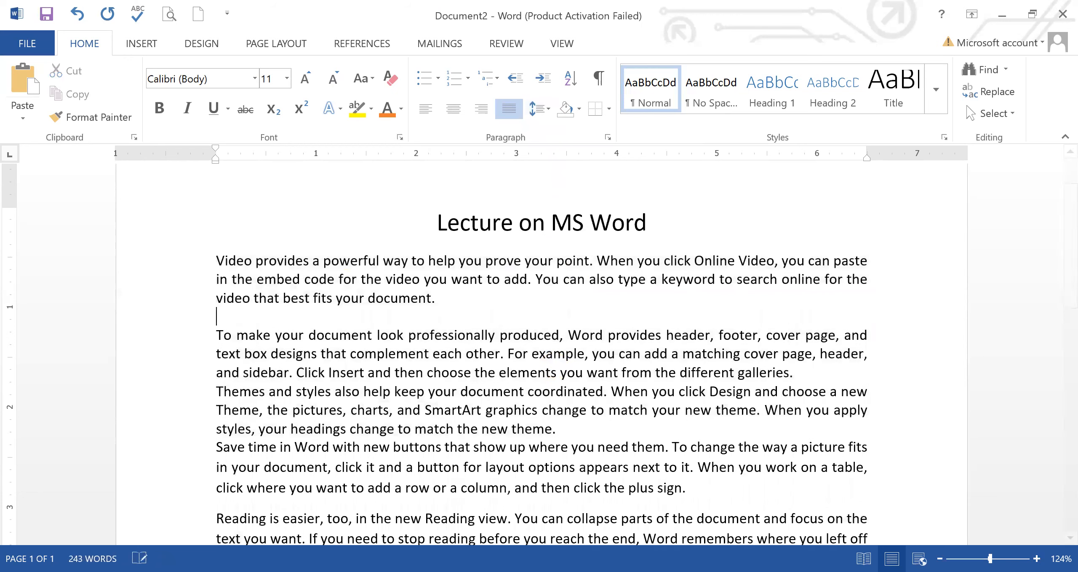
pyautogui.hotkey('ctrl', 'z')
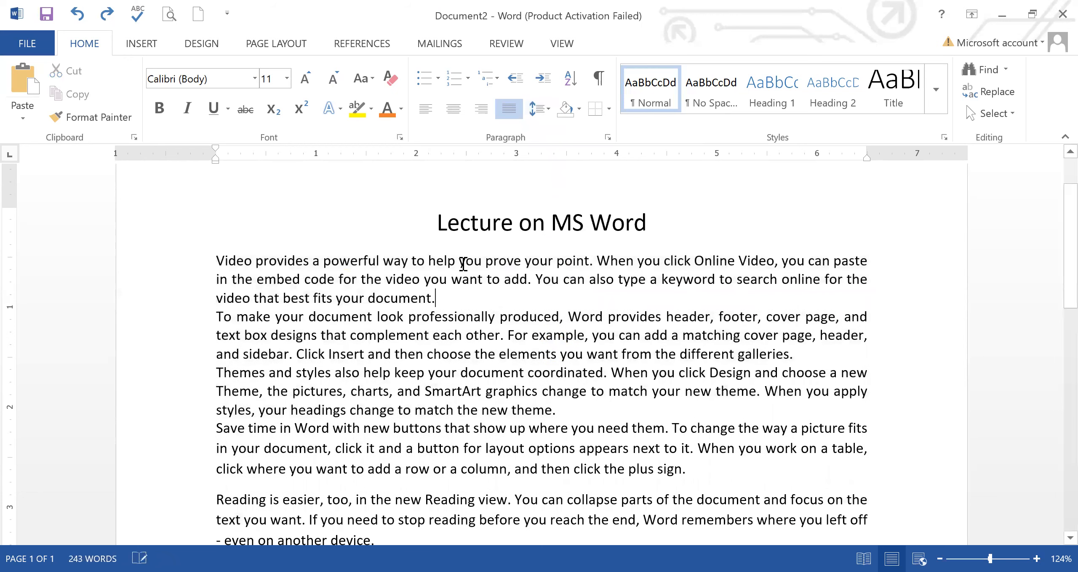
# Select the title and the first three sample paragraphs and add space before each paragraph
pyautogui.keyDown('ctrl'); pyautogui.scroll(4, 463, 264); pyautogui.keyUp('ctrl')
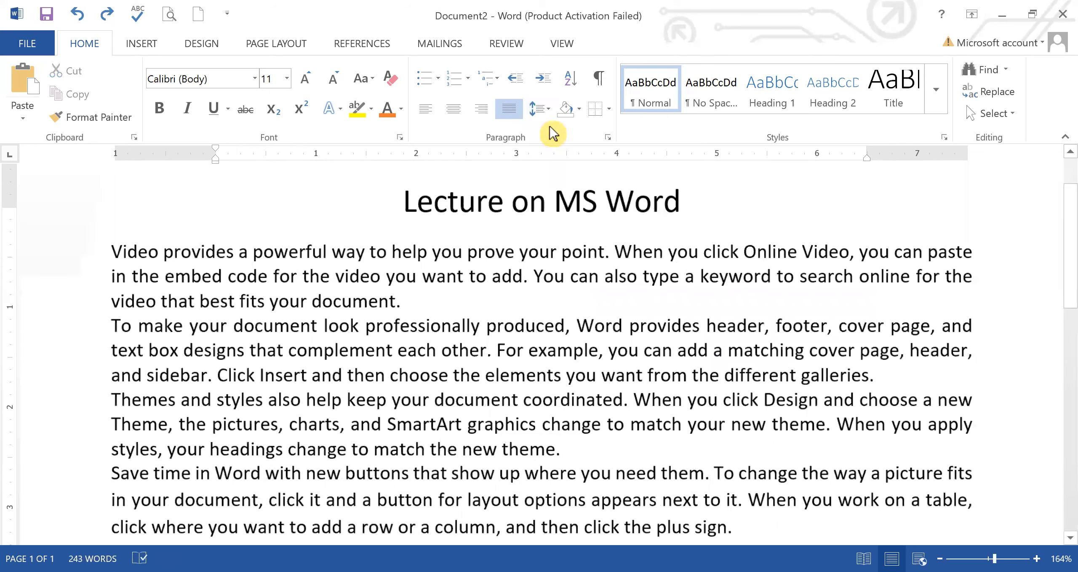
pyautogui.click(401, 310)
pyautogui.click(565, 455)
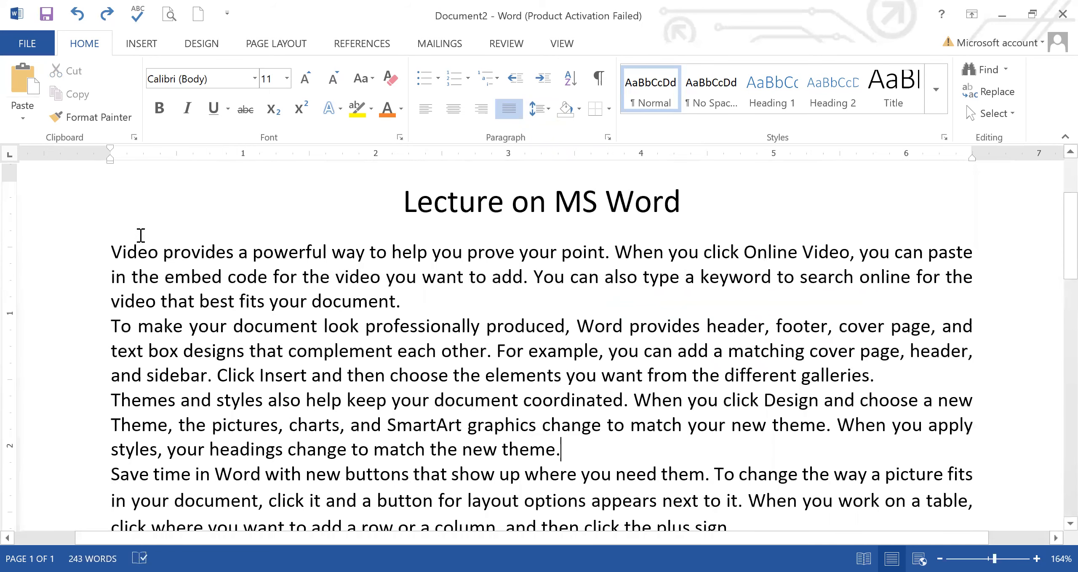
pyautogui.hotkey('ctrl', 'shift', 'Home')
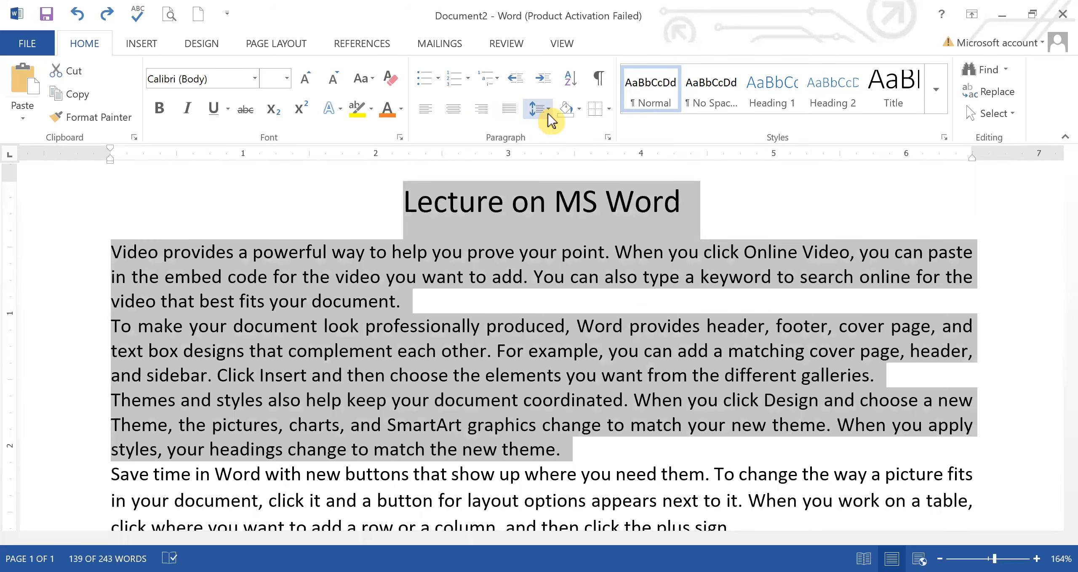
pyautogui.click(543, 109)
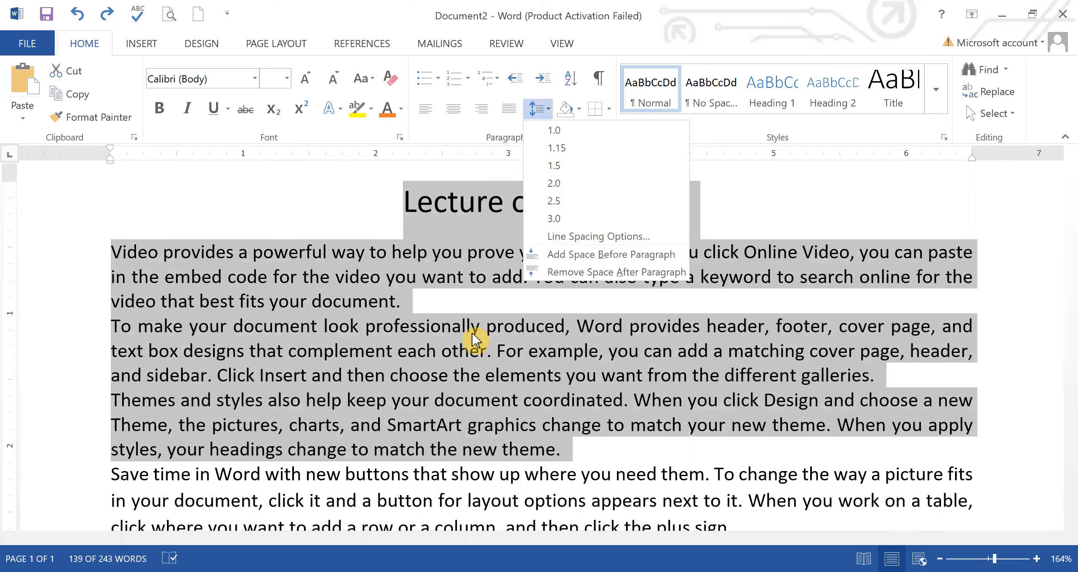
pyautogui.click(517, 366)
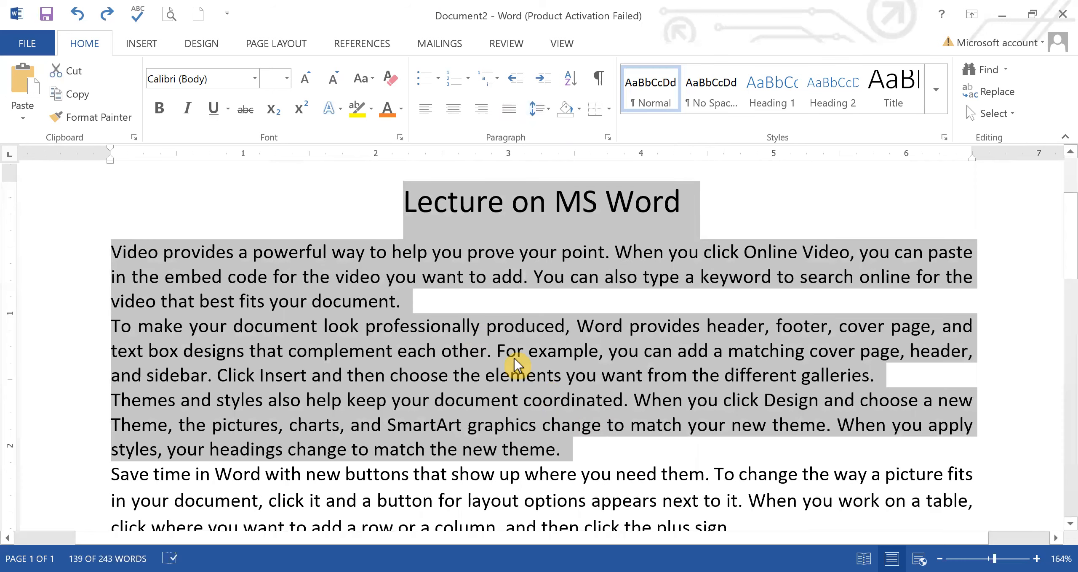
pyautogui.click(538, 113)
pyautogui.click(550, 257)
pyautogui.click(555, 379)
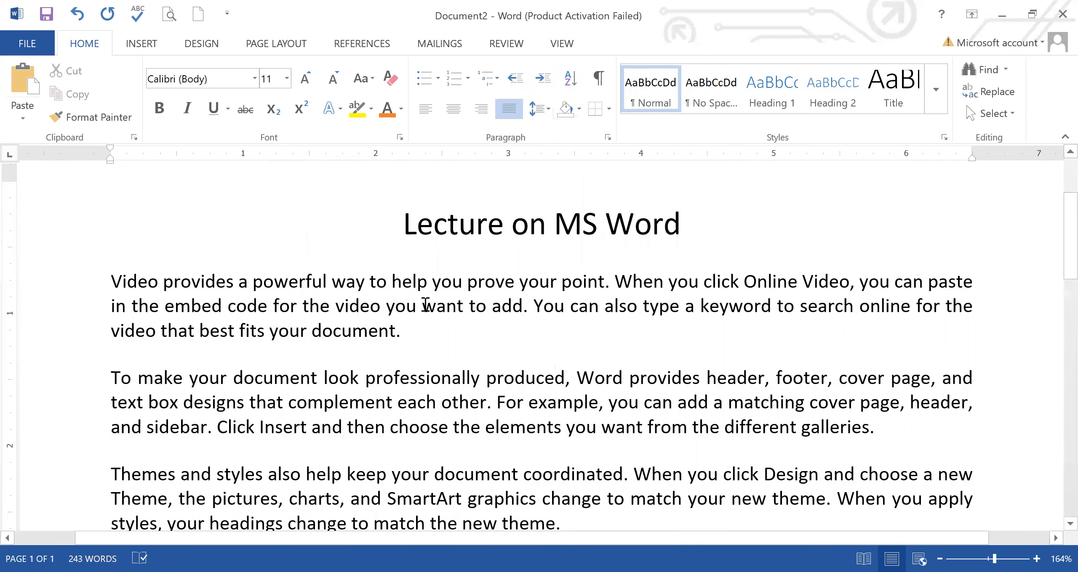
# Try dark blue paragraph shading behind the first three sample paragraphs, and undo it
pyautogui.click(111, 281)
pyautogui.moveTo(606, 480); pyautogui.dragTo(650, 524)
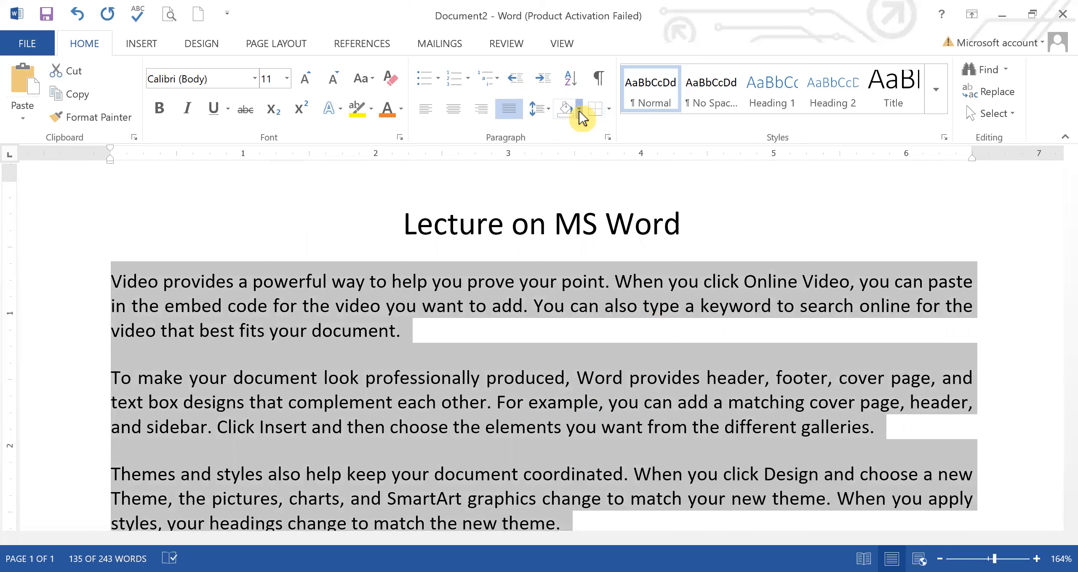
pyautogui.click(579, 111)
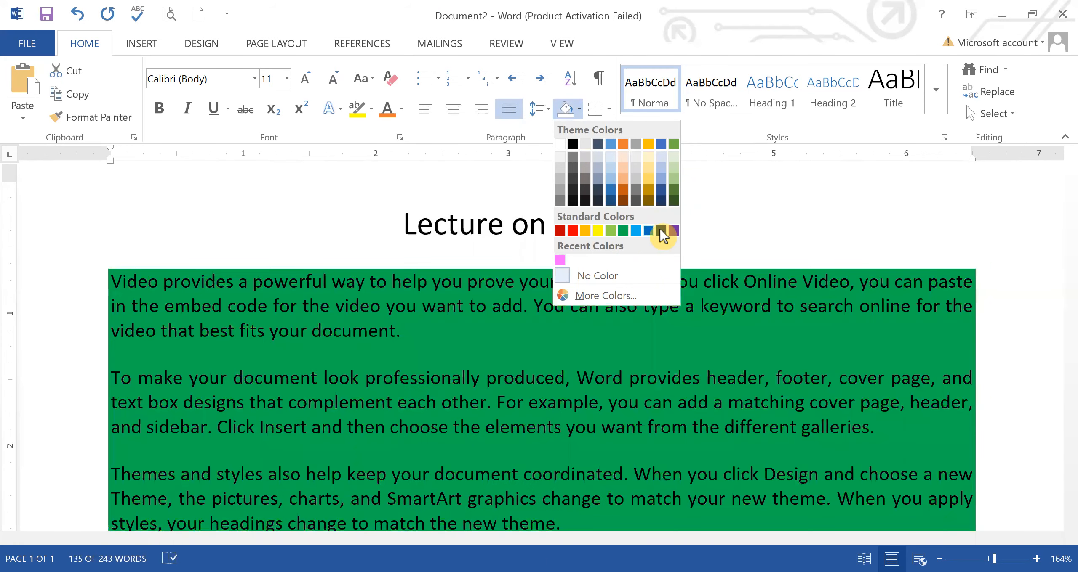
pyautogui.click(661, 231)
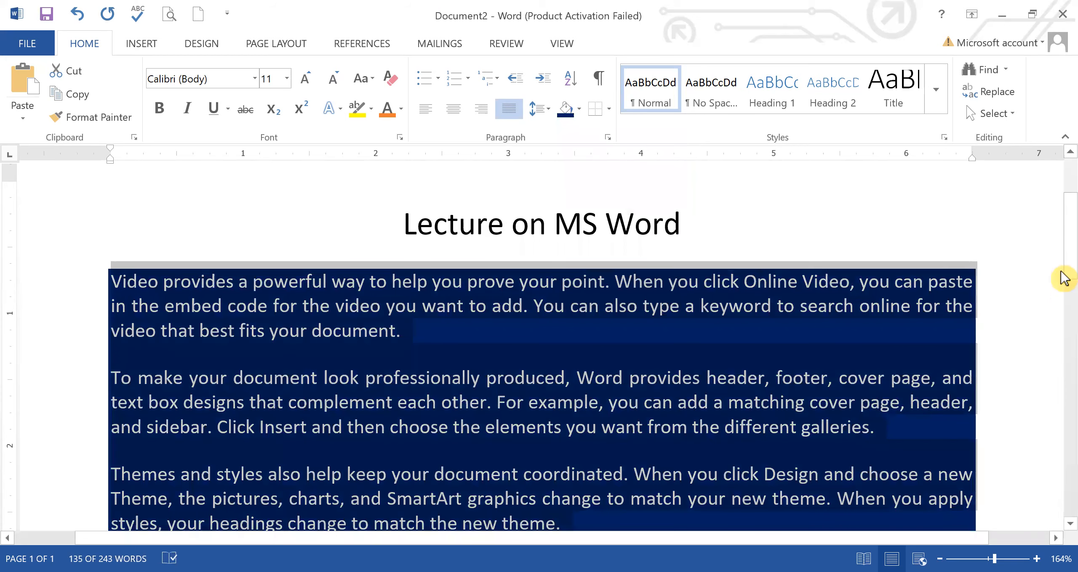
pyautogui.scroll(-5, 1063, 295)
pyautogui.scroll(5, 1063, 230)
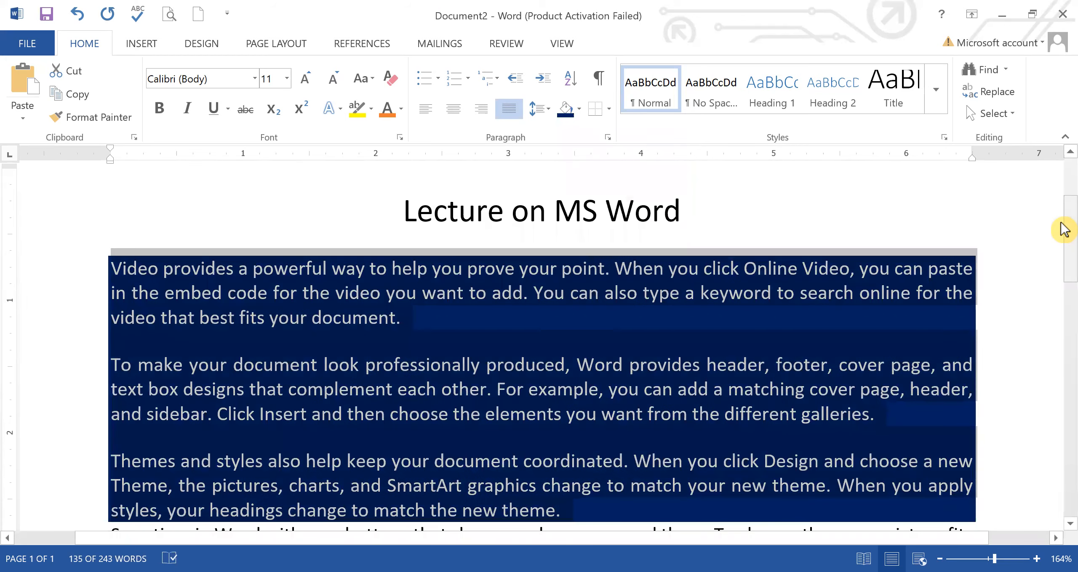
pyautogui.hotkey('ctrl', 'z')
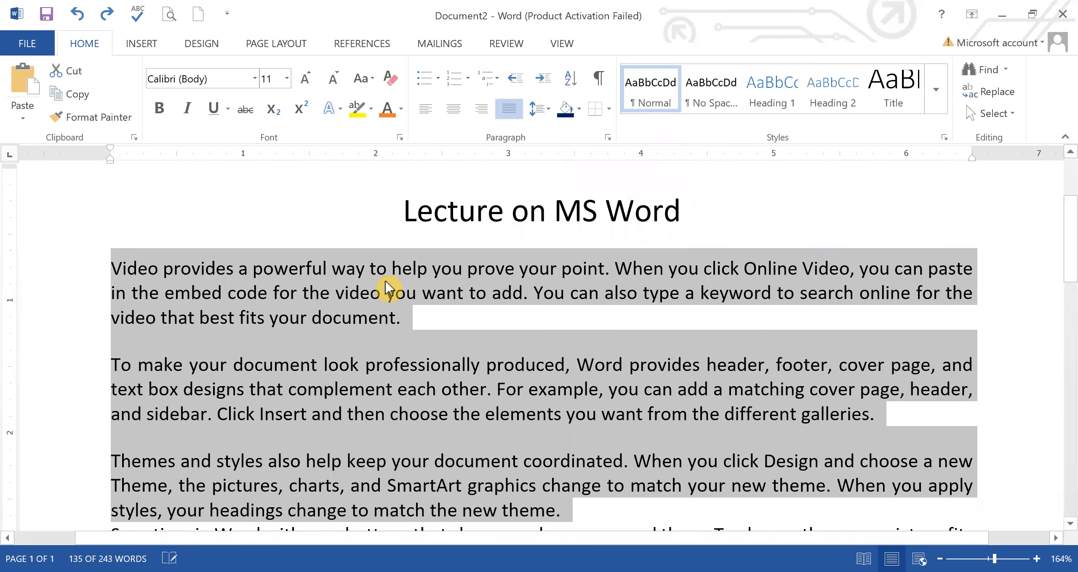
# Select the first sample paragraph and set its font color to yellow
pyautogui.click(386, 293)
pyautogui.moveTo(243, 278); pyautogui.dragTo(132, 263)
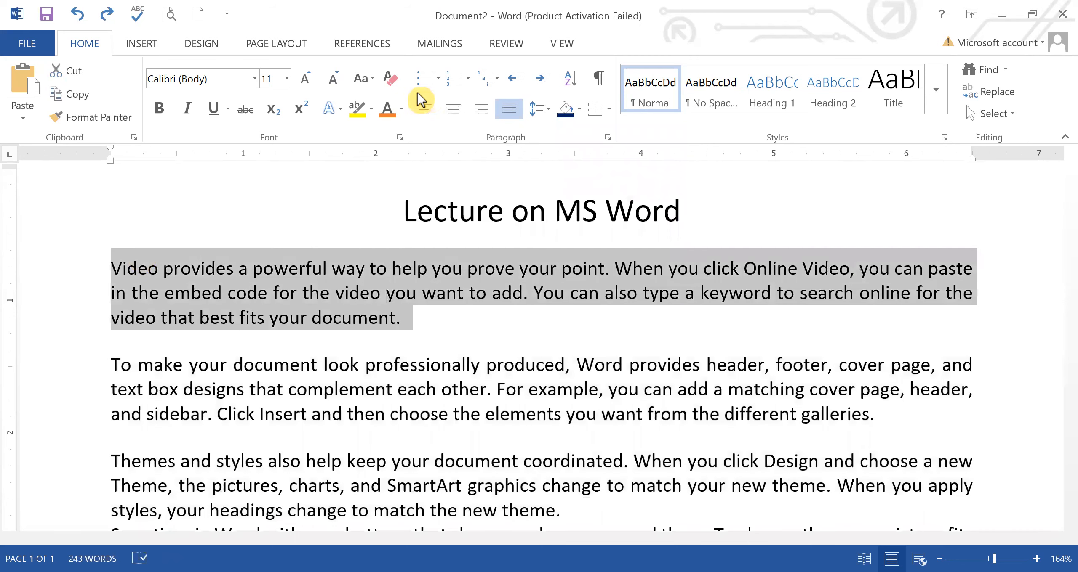
pyautogui.click(400, 109)
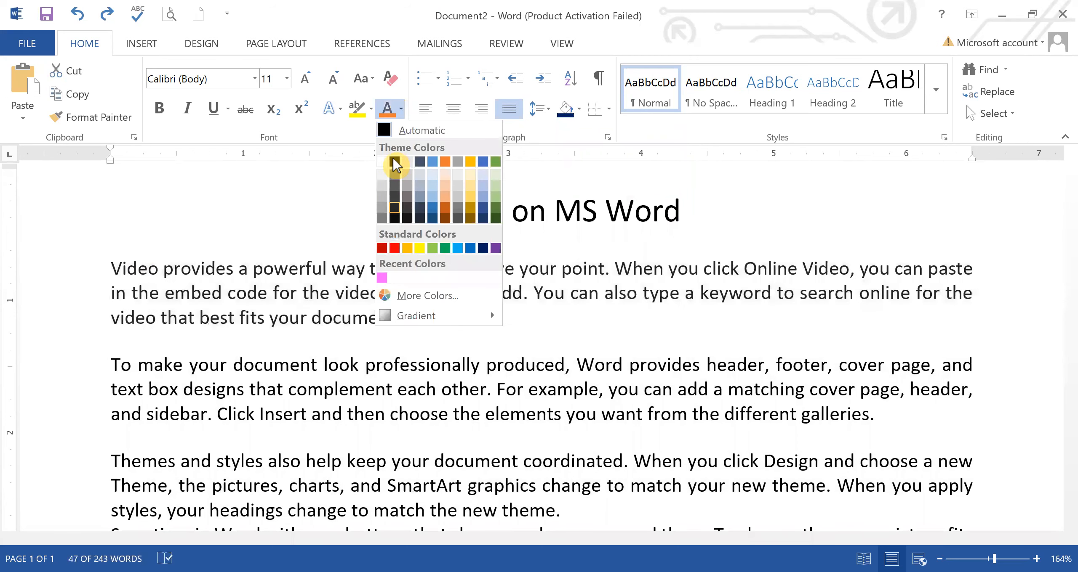
pyautogui.click(422, 249)
# Apply dark blue shading behind the first sample paragraph
pyautogui.click(156, 264)
pyautogui.tripleClick(144, 267)
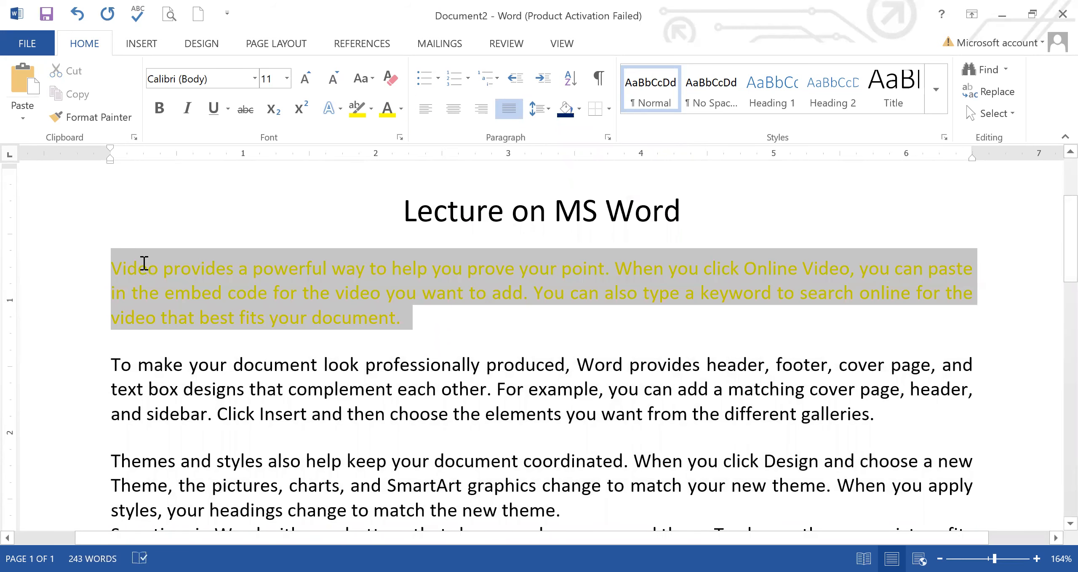
pyautogui.click(566, 109)
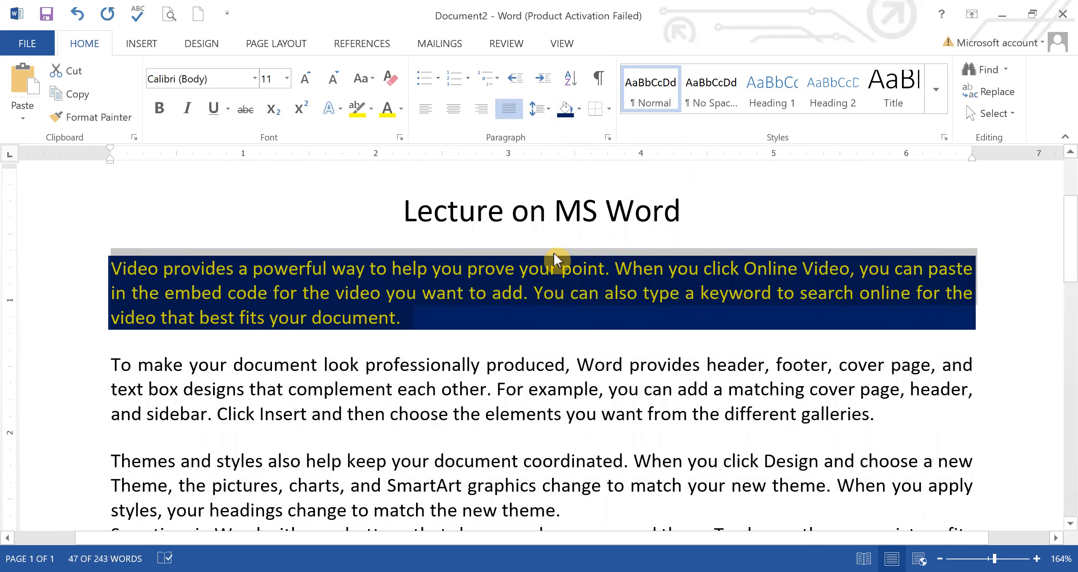
pyautogui.click(557, 266)
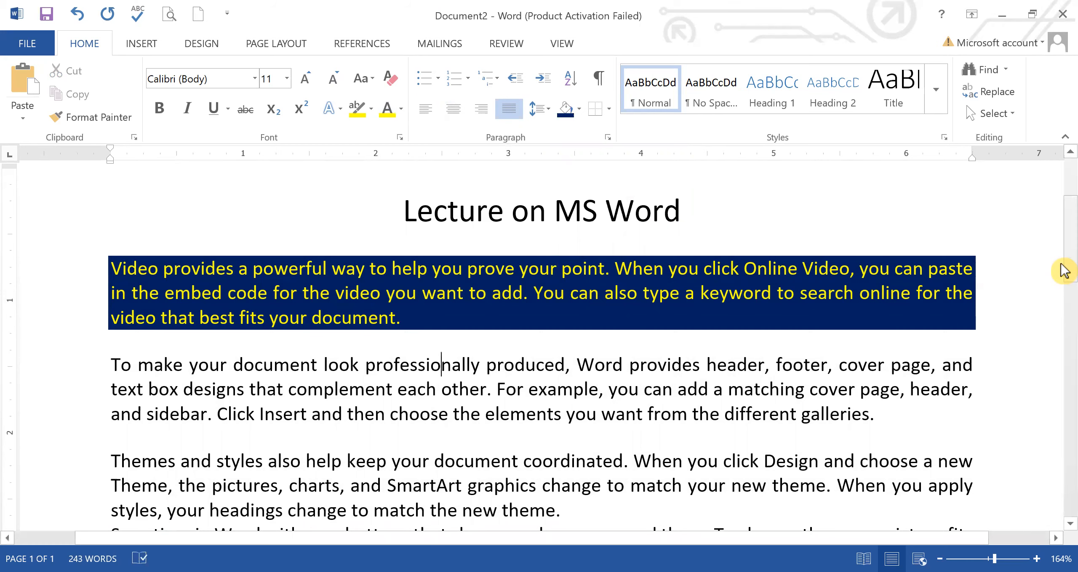
# Enter six unsorted first names on separate lines below the last sample paragraph
pyautogui.moveTo(1061, 272); pyautogui.dragTo(1064, 370)
pyautogui.scroll(-1, 452, 283)
pyautogui.click(392, 313)
pyautogui.press('Return')
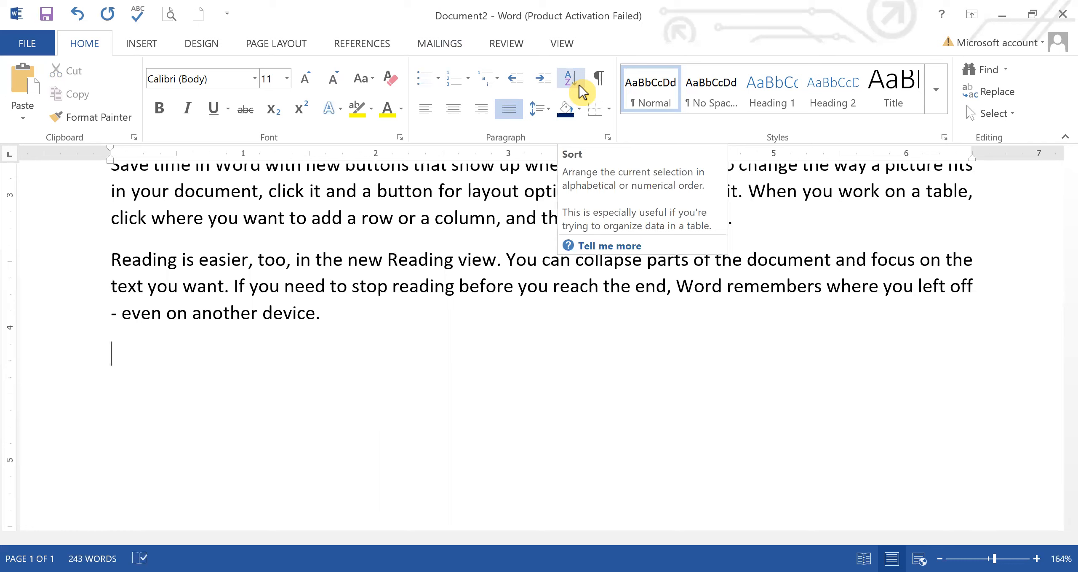
pyautogui.write('Ahmed')
pyautogui.press('Return')
pyautogui.write('Rahul ')
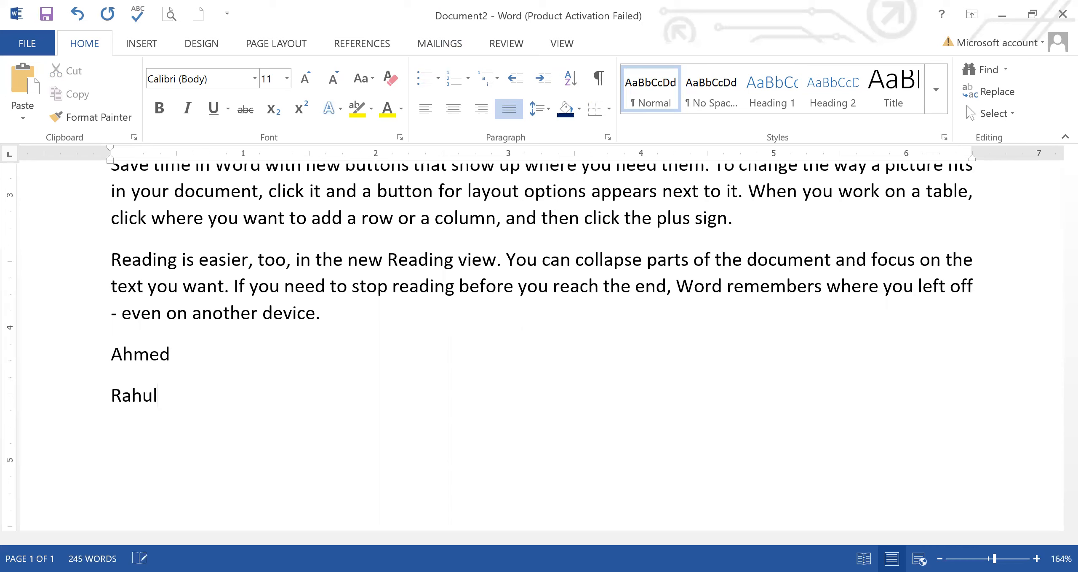
pyautogui.write('John Kamran')
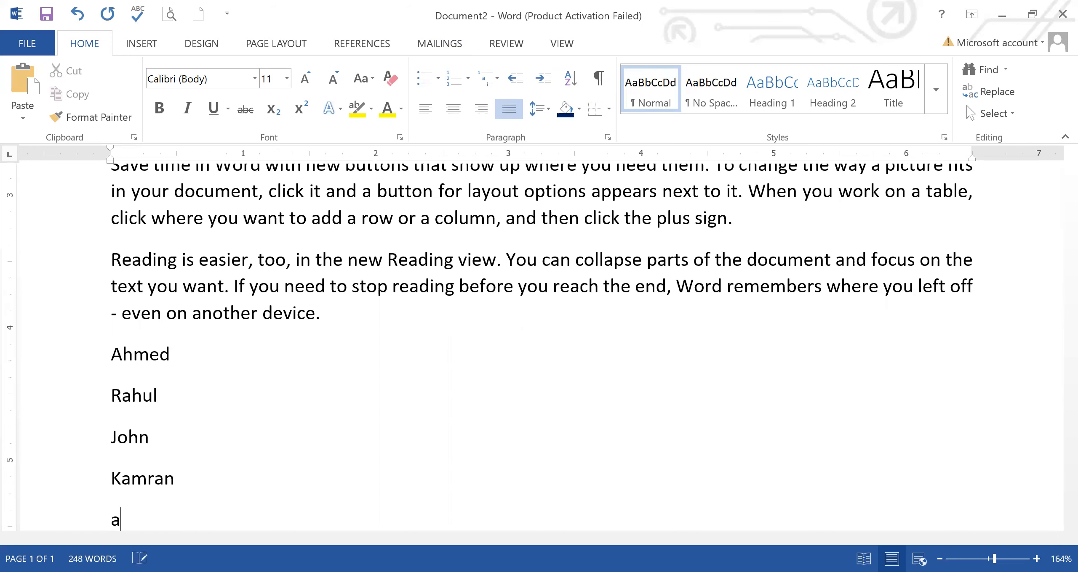
pyautogui.press('BackSpace')
pyautogui.write('Ali')
pyautogui.press('Return')
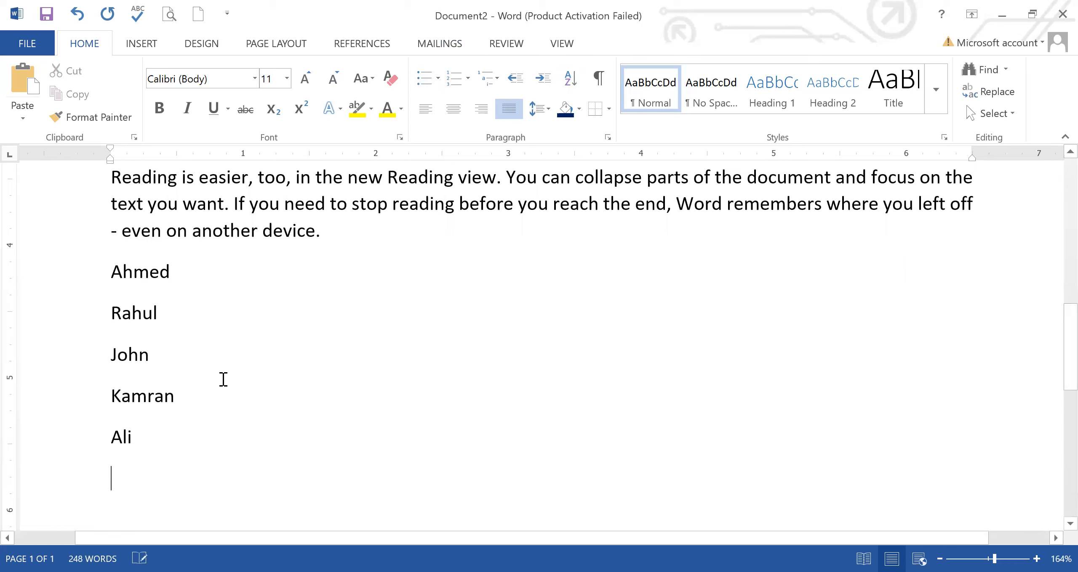
pyautogui.write('Kajol')
# Select the six names and sort the paragraphs as text in ascending order
pyautogui.moveTo(111, 272); pyautogui.dragTo(175, 477)
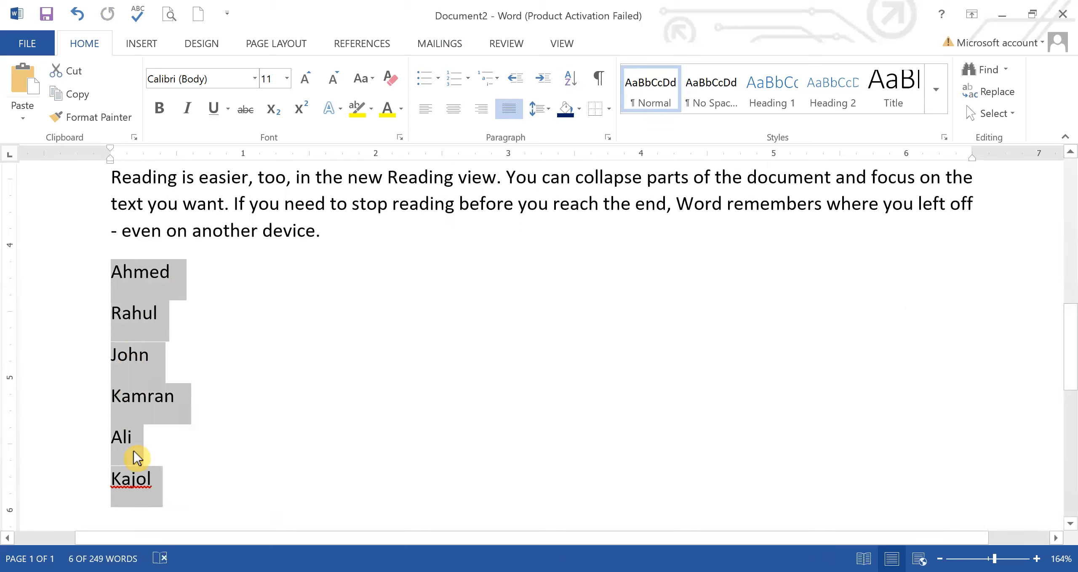
pyautogui.click(572, 80)
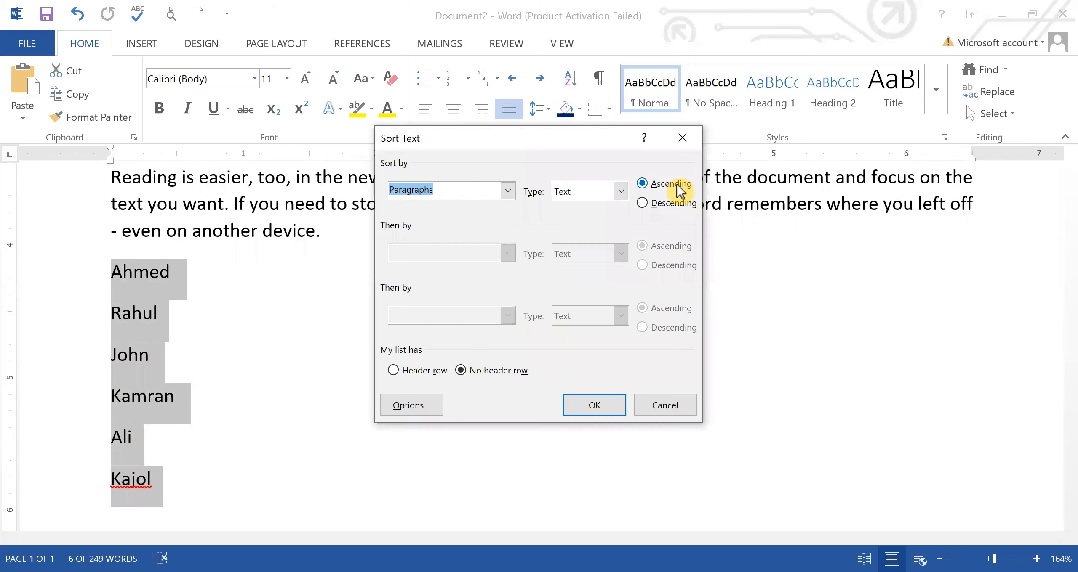
pyautogui.click(613, 409)
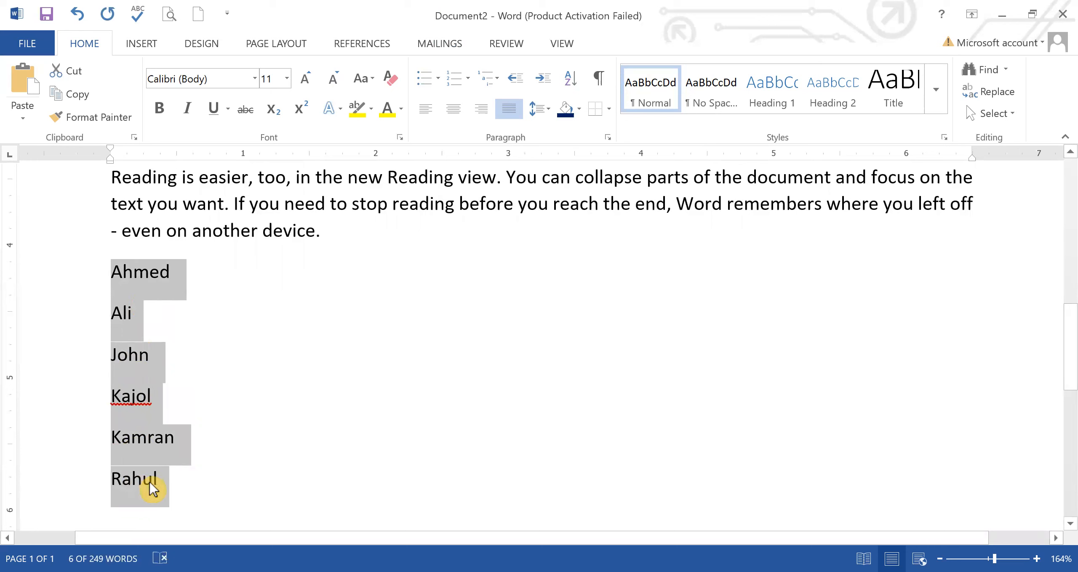
pyautogui.click(162, 481)
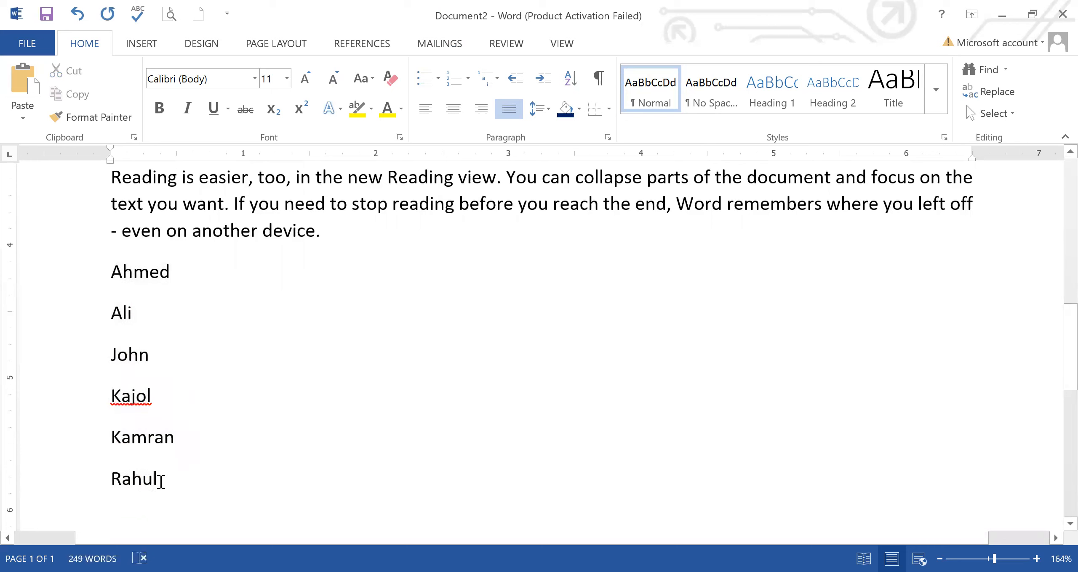
# Replace the names with a centered list of numbers, one per line: 90, 80, 50, 24, 45, 67, 10 and 95
pyautogui.moveTo(161, 482); pyautogui.dragTo(98, 280)
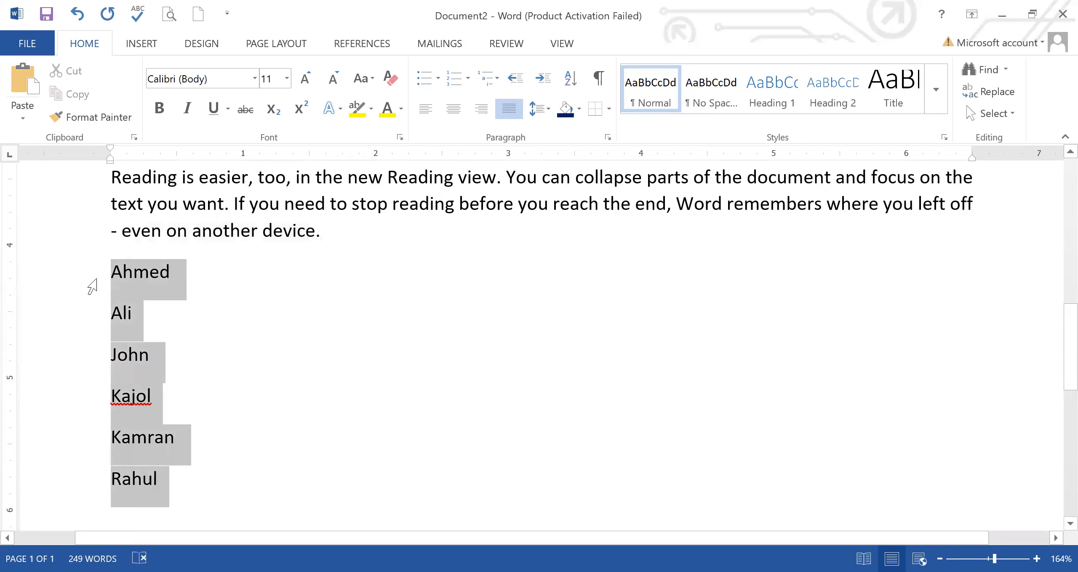
pyautogui.press('Delete')
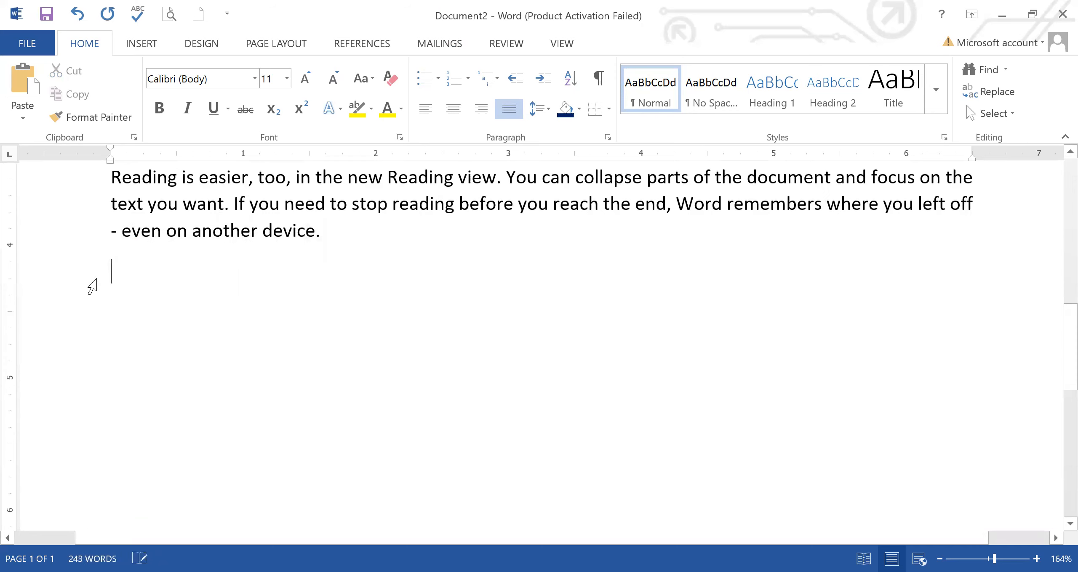
pyautogui.click(462, 107)
pyautogui.write('90')
pyautogui.press('Return')
pyautogui.write('80')
pyautogui.press('Return')
pyautogui.write('50')
pyautogui.press('Return')
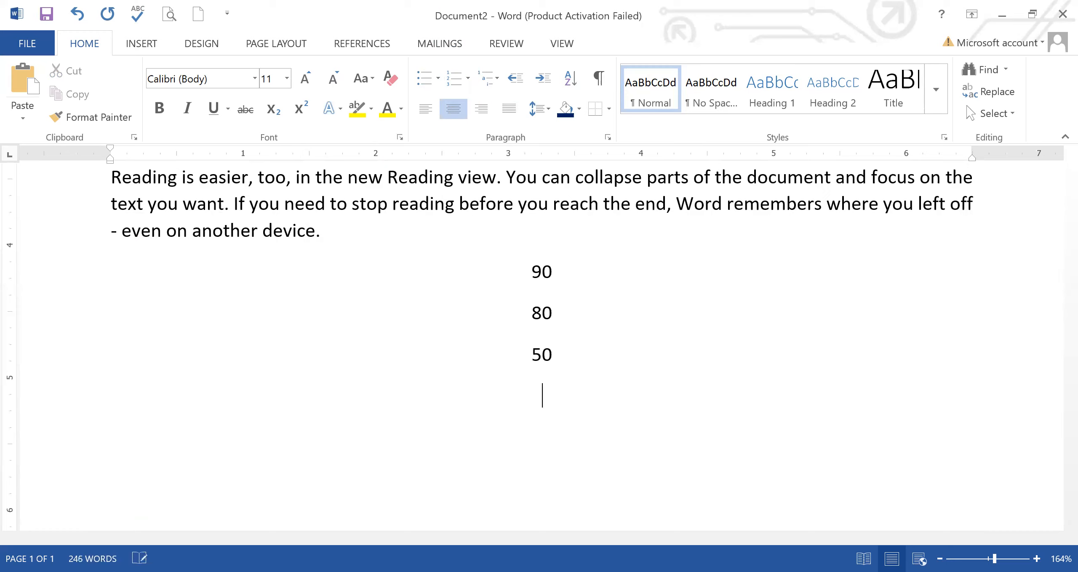
pyautogui.write('24')
pyautogui.press('Return')
pyautogui.write('45')
pyautogui.press('Return')
pyautogui.write('67')
pyautogui.press('Return')
pyautogui.write('10')
pyautogui.press('Return')
pyautogui.write('1')
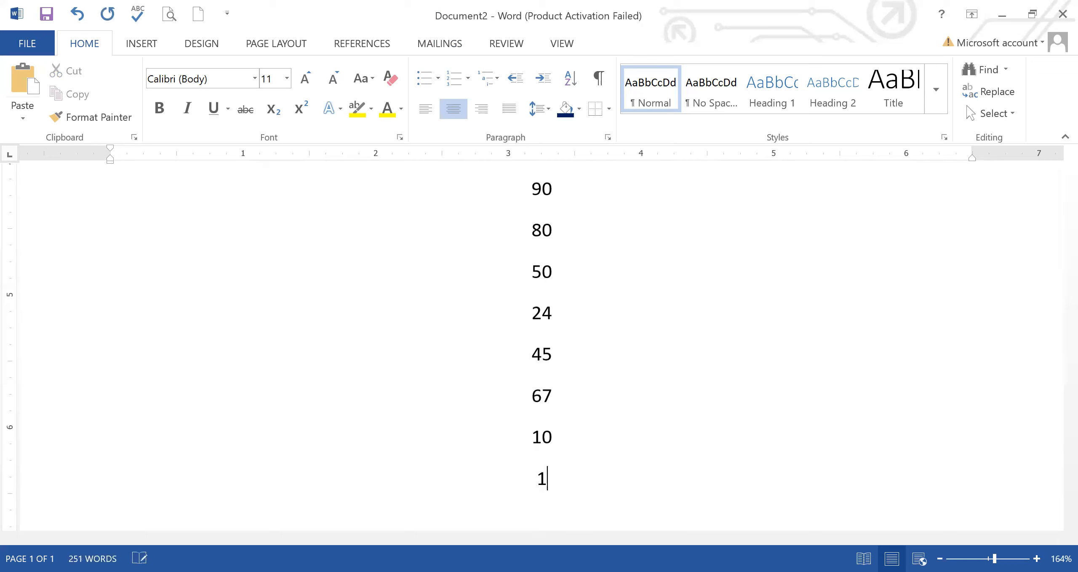
pyautogui.write('95')
# Select the number list and sort its paragraphs by number in ascending order
pyautogui.moveTo(551, 493); pyautogui.dragTo(1061, 353)
pyautogui.click(578, 79)
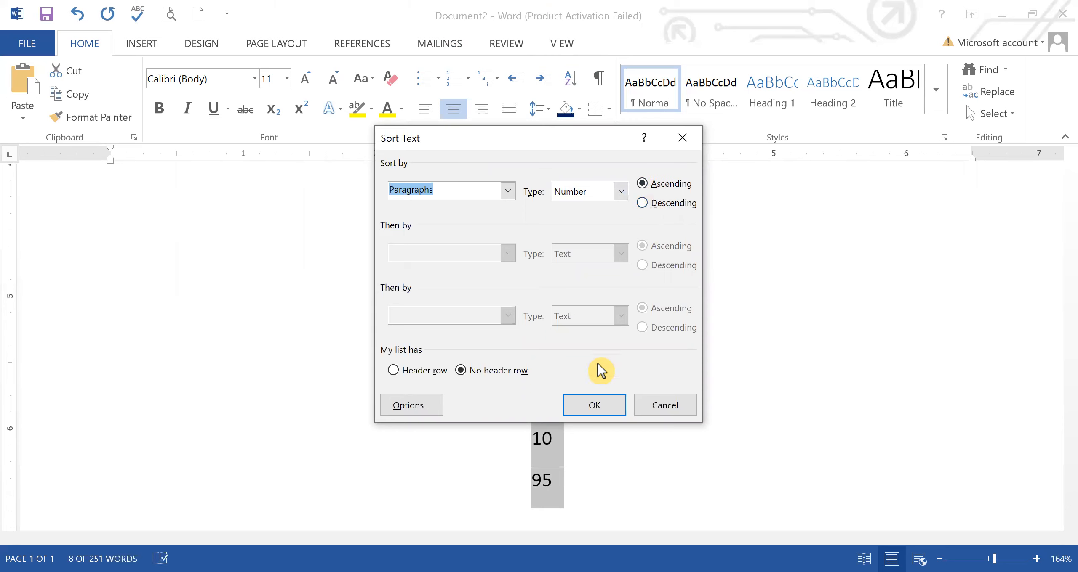
pyautogui.click(595, 405)
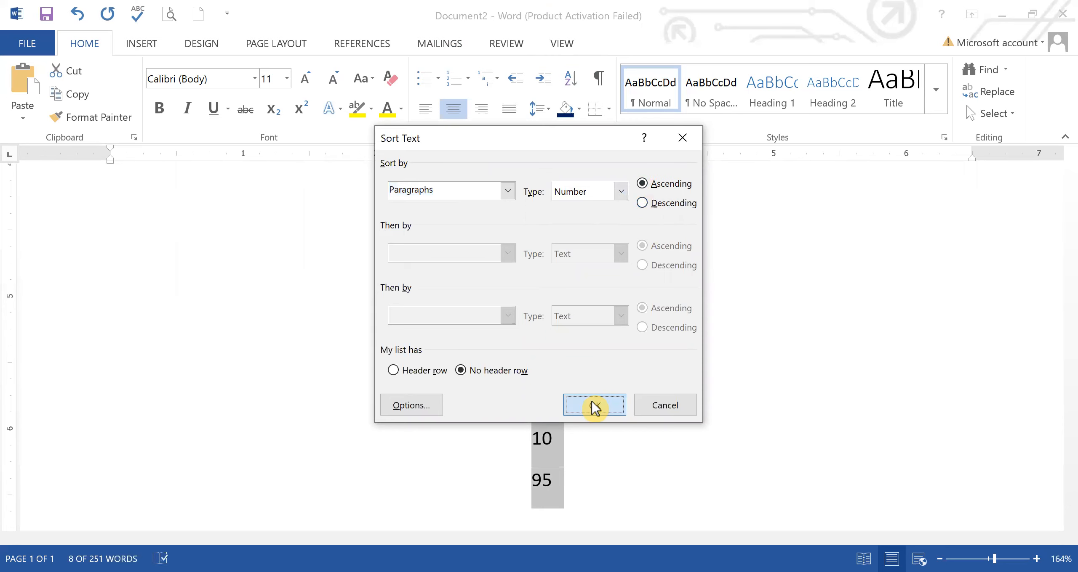
pyautogui.click(562, 195)
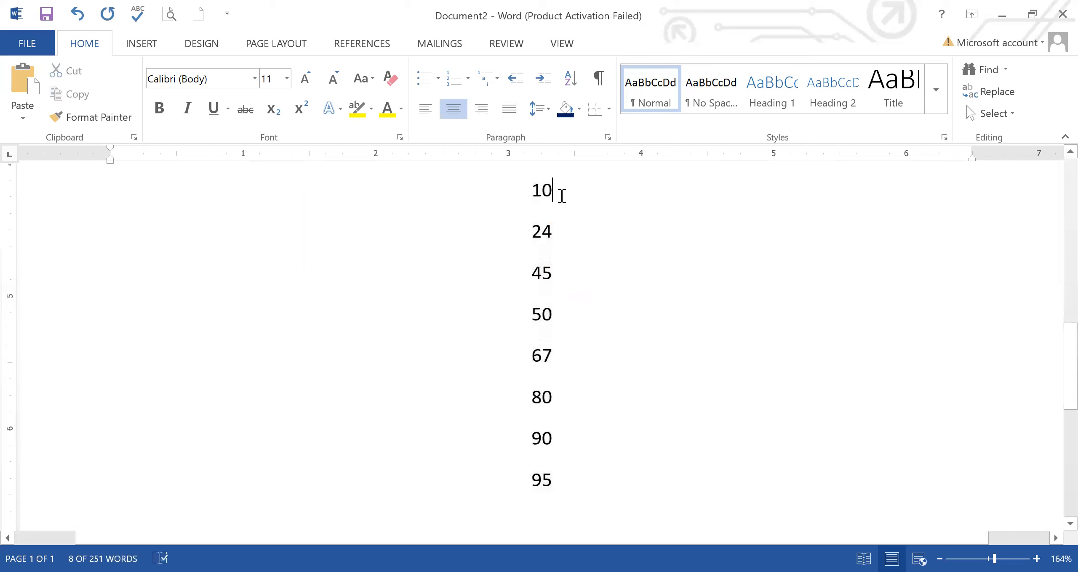
# Sort the number list by number in descending order
pyautogui.moveTo(555, 486); pyautogui.dragTo(521, 194)
pyautogui.click(571, 77)
pyautogui.click(652, 206)
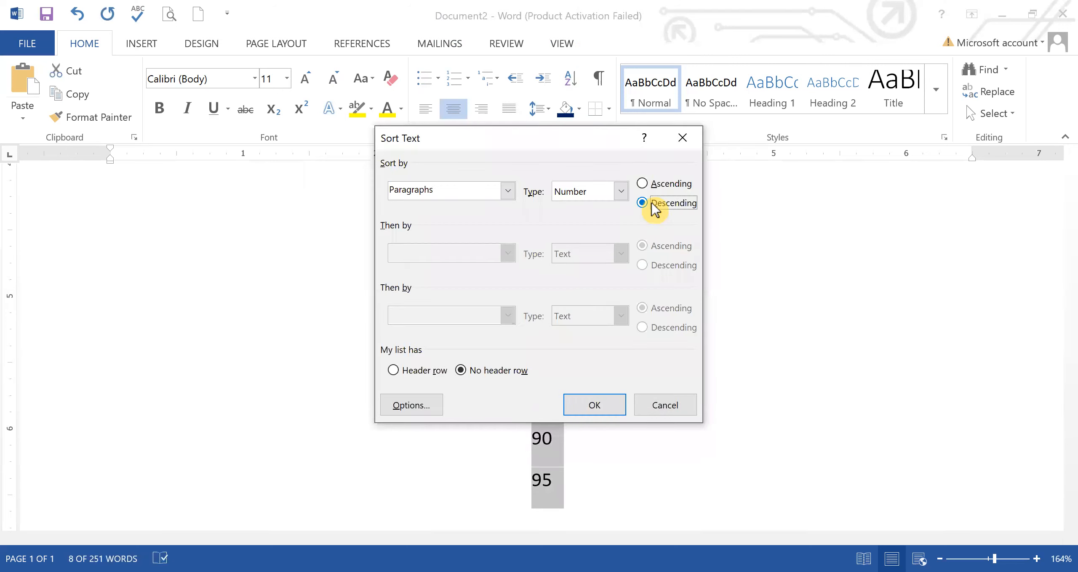
pyautogui.click(616, 404)
pyautogui.click(565, 199)
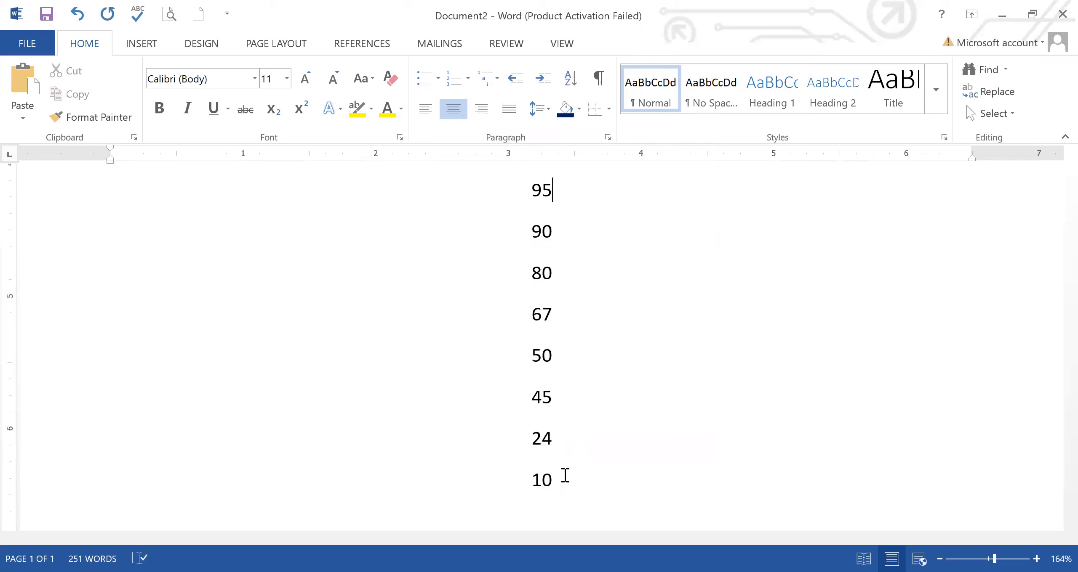
# Delete the whole number list below the last sample paragraph
pyautogui.moveTo(551, 471); pyautogui.dragTo(526, 209)
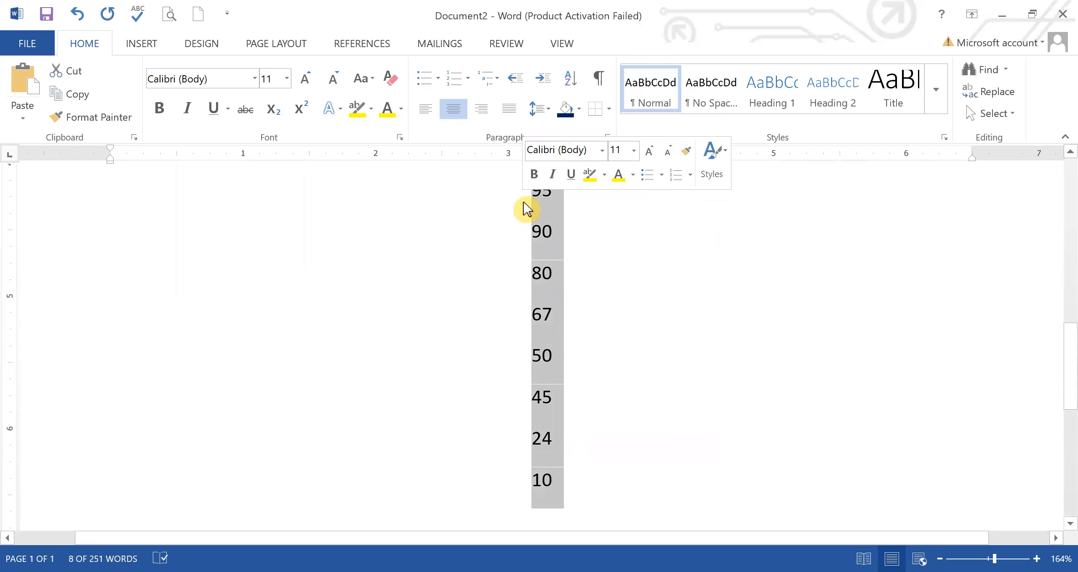
pyautogui.press('Delete')
pyautogui.scroll(5, 1064, 235)
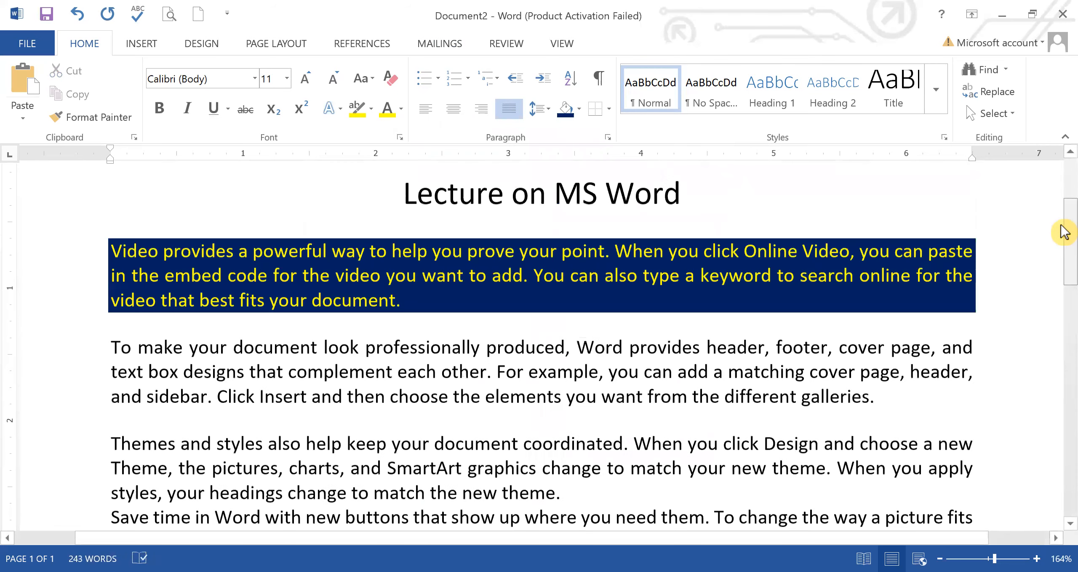
# Show the formatting marks and give the first sample paragraph black text with no shading colour
pyautogui.click(600, 82)
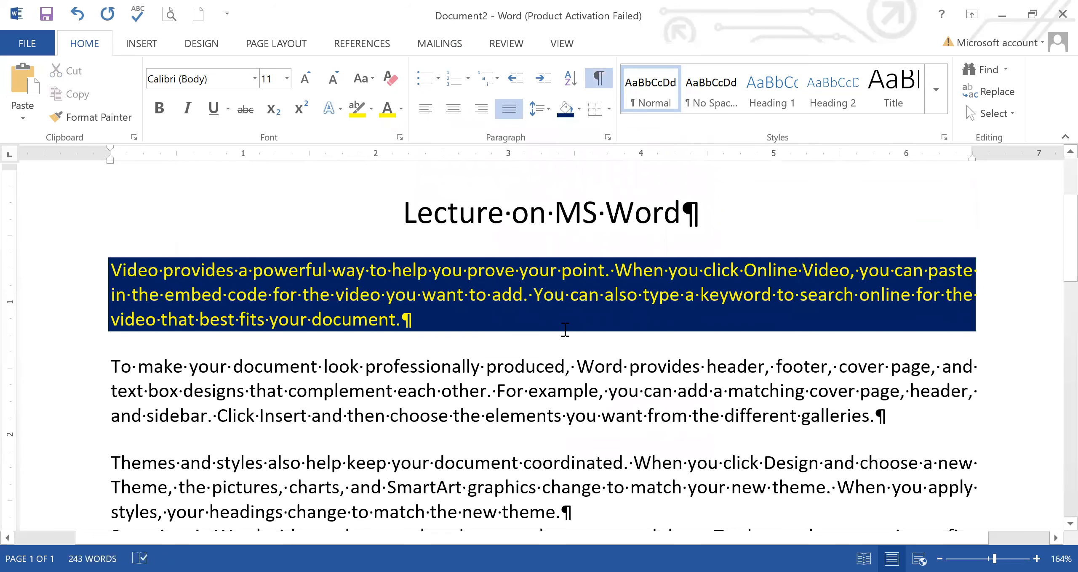
pyautogui.moveTo(411, 320); pyautogui.dragTo(121, 274)
pyautogui.click(402, 110)
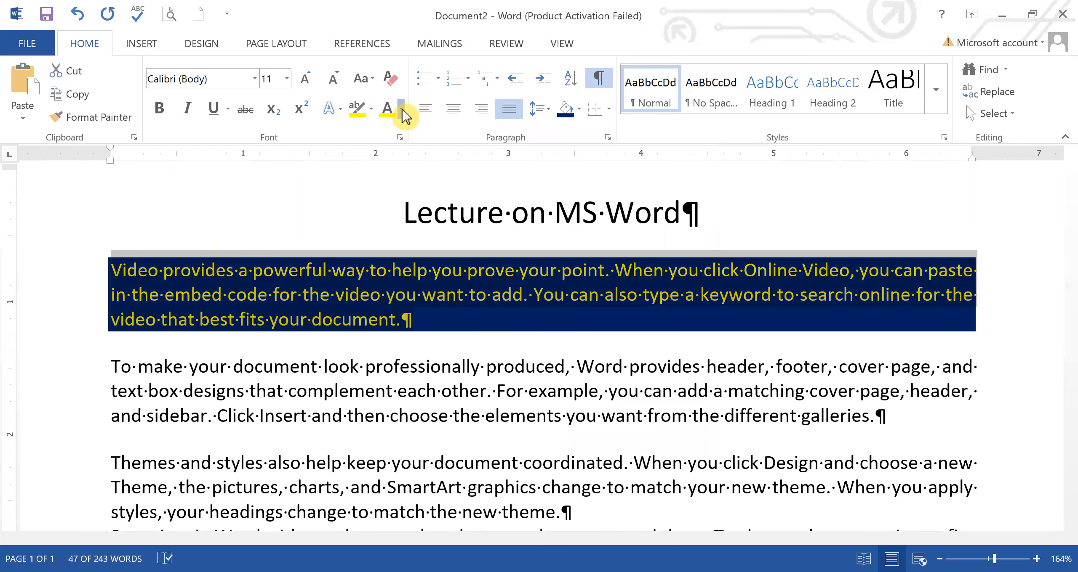
pyautogui.click(402, 108)
pyautogui.click(569, 107)
pyautogui.click(580, 108)
pyautogui.click(560, 145)
pyautogui.click(501, 295)
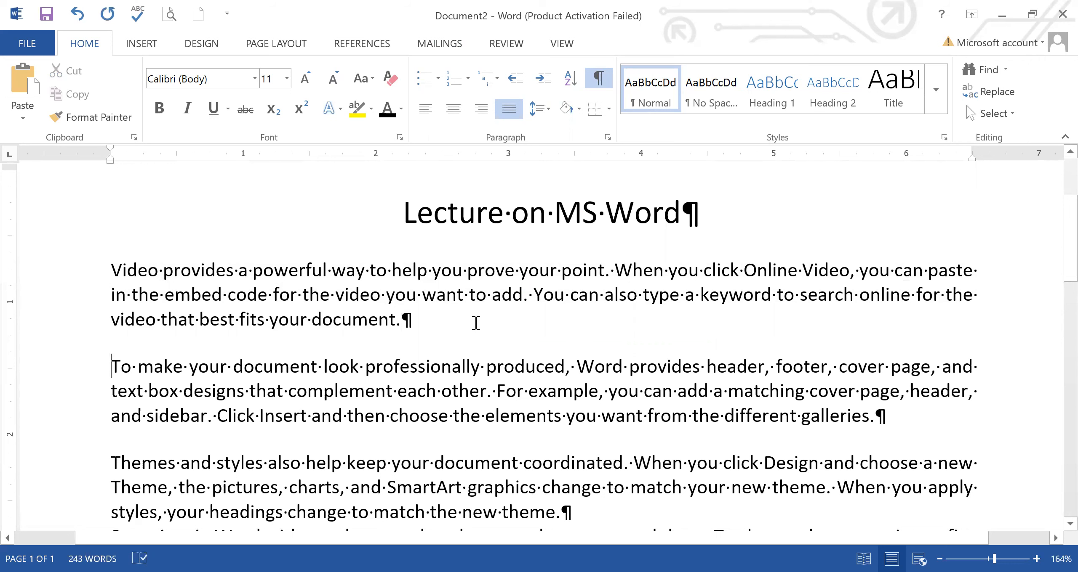
# Insert a line of only spaces and tabs above the "To make your document" paragraph and hide the formatting marks
pyautogui.press('Return')
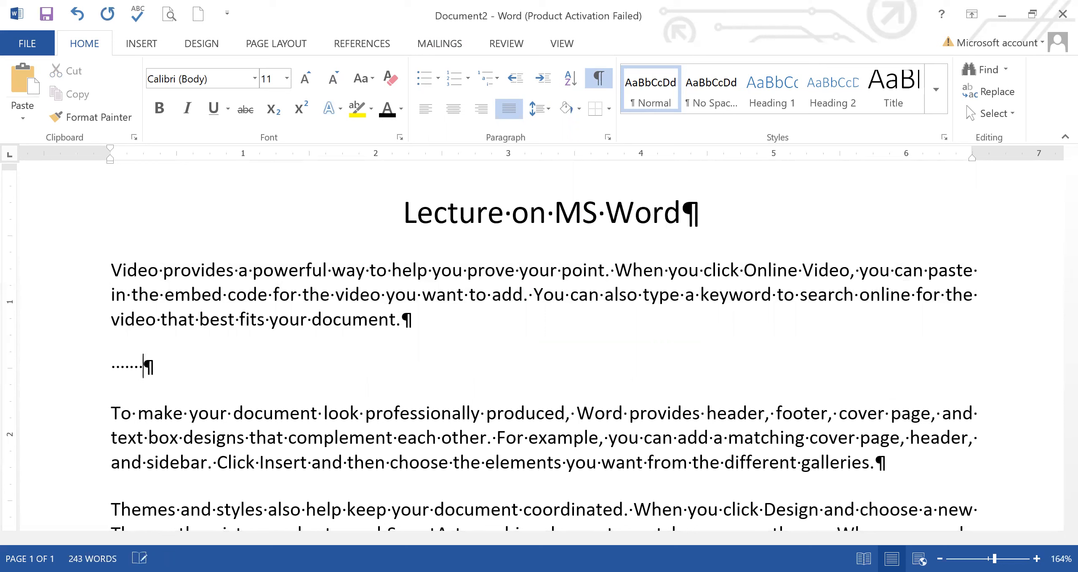
pyautogui.press('Tab')
pyautogui.press('Tab')
pyautogui.press('Tab')
pyautogui.press('Tab')
pyautogui.press('Tab')
pyautogui.press('Tab')
pyautogui.press('Tab')
pyautogui.press('Tab')
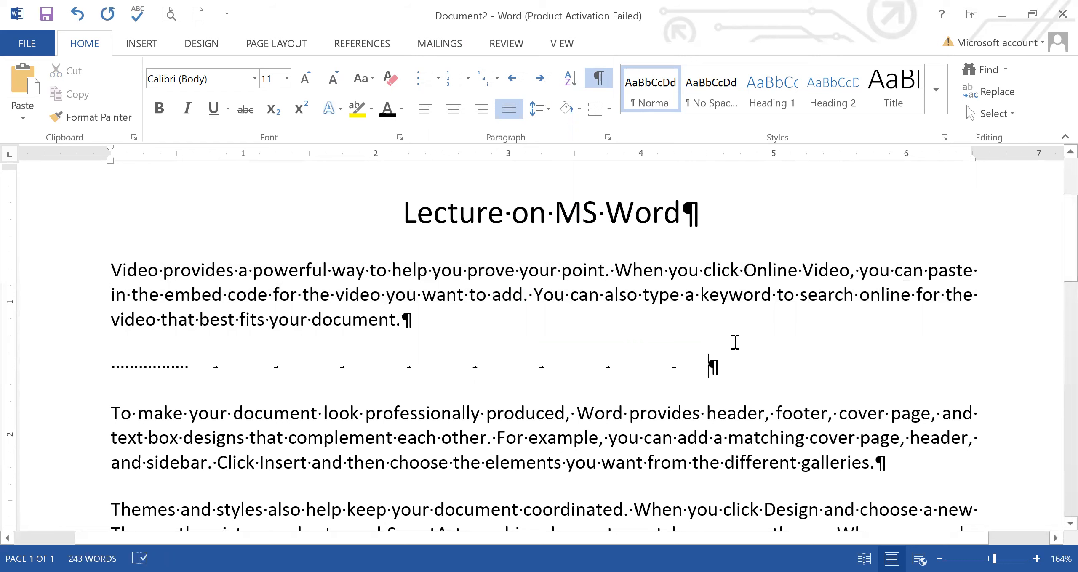
pyautogui.click(599, 80)
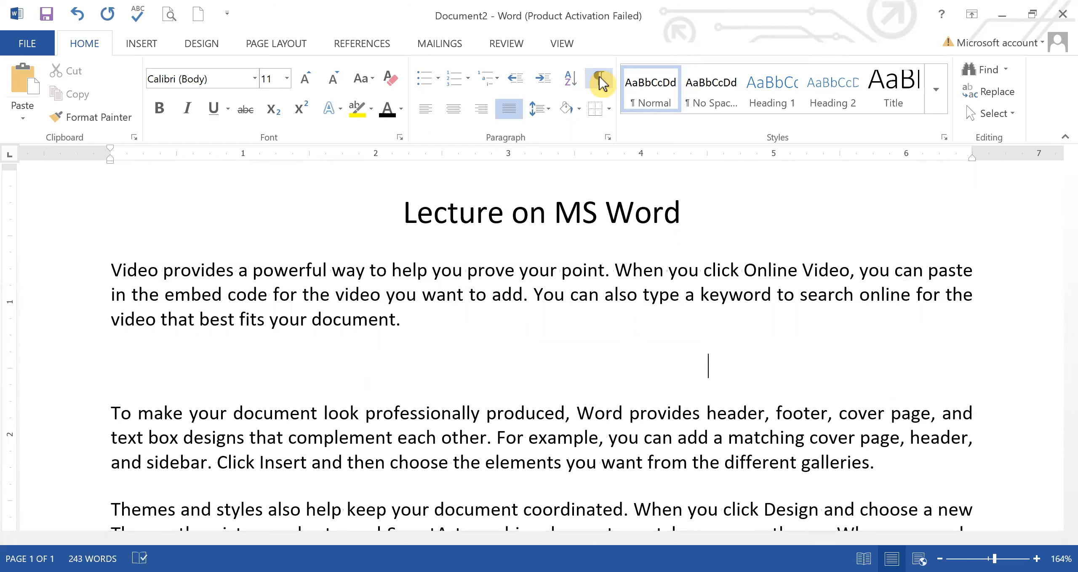
# Delete the line of spaces and tabs so "To make your document" starts at the margin
pyautogui.press('Delete')
pyautogui.write(']\\')
pyautogui.press('BackSpace')
pyautogui.press('BackSpace')
pyautogui.press('BackSpace')
pyautogui.press('BackSpace')
pyautogui.press('BackSpace')
pyautogui.press('BackSpace')
pyautogui.press('BackSpace')
pyautogui.press('BackSpace')
pyautogui.press('BackSpace')
pyautogui.press('BackSpace')
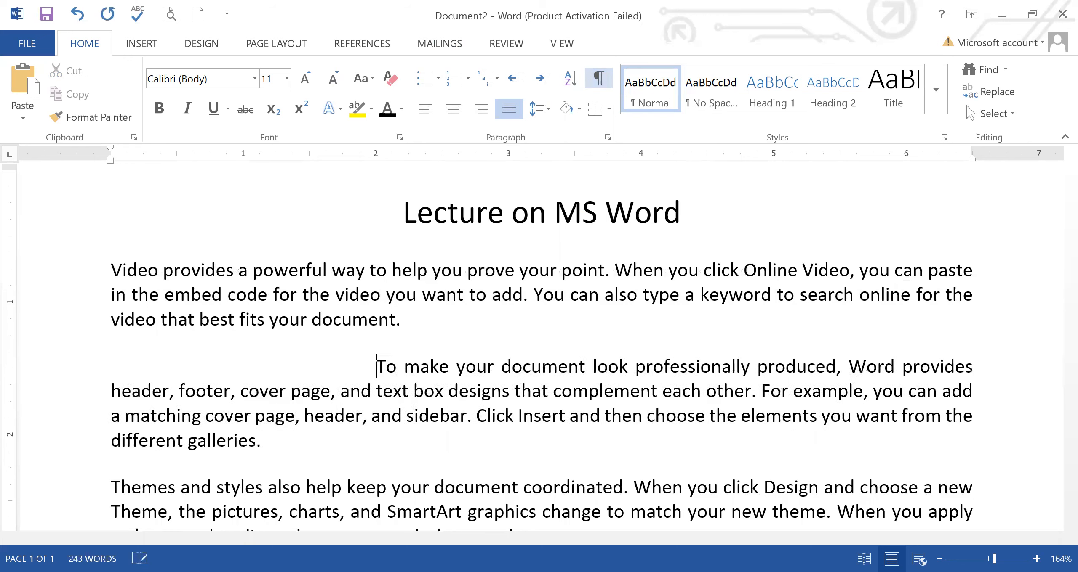
pyautogui.press('BackSpace')
pyautogui.press('BackSpace')
pyautogui.press('BackSpace')
pyautogui.press('BackSpace')
pyautogui.press('BackSpace')
pyautogui.press('BackSpace')
pyautogui.press('BackSpace')
pyautogui.press('BackSpace')
pyautogui.press('BackSpace')
pyautogui.press('BackSpace')
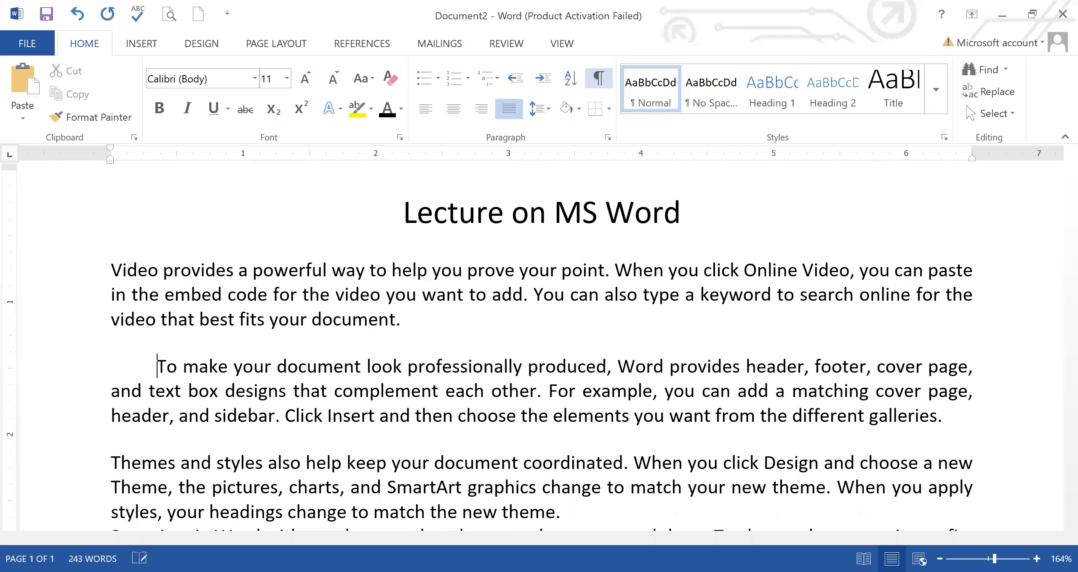
pyautogui.press('BackSpace')
pyautogui.press('BackSpace')
pyautogui.press('BackSpace')
pyautogui.press('BackSpace')
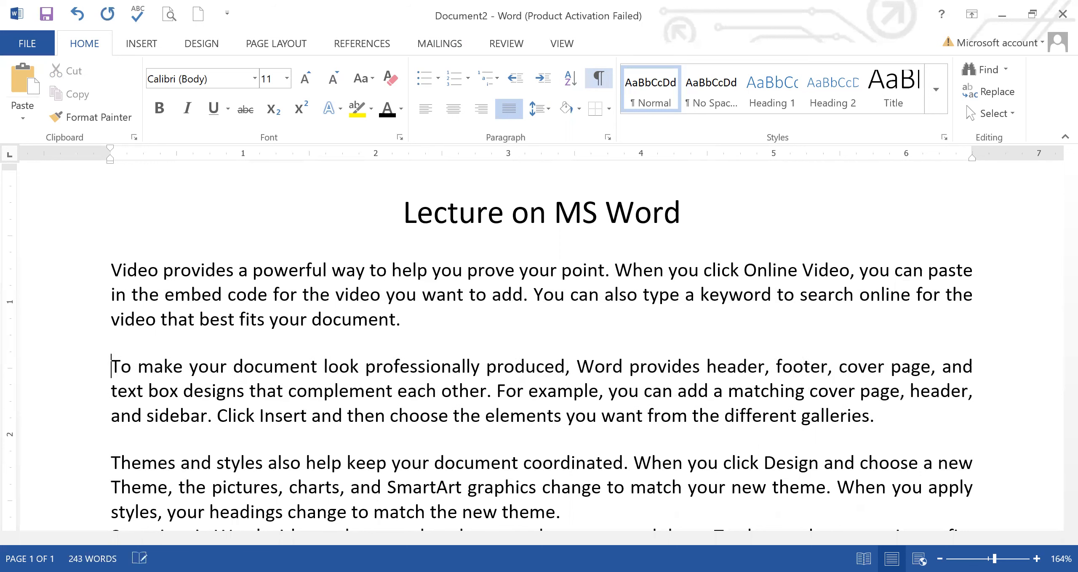
# Show the formatting marks, add an empty paragraph after the last sample paragraph, and hide the marks again
pyautogui.click(603, 83)
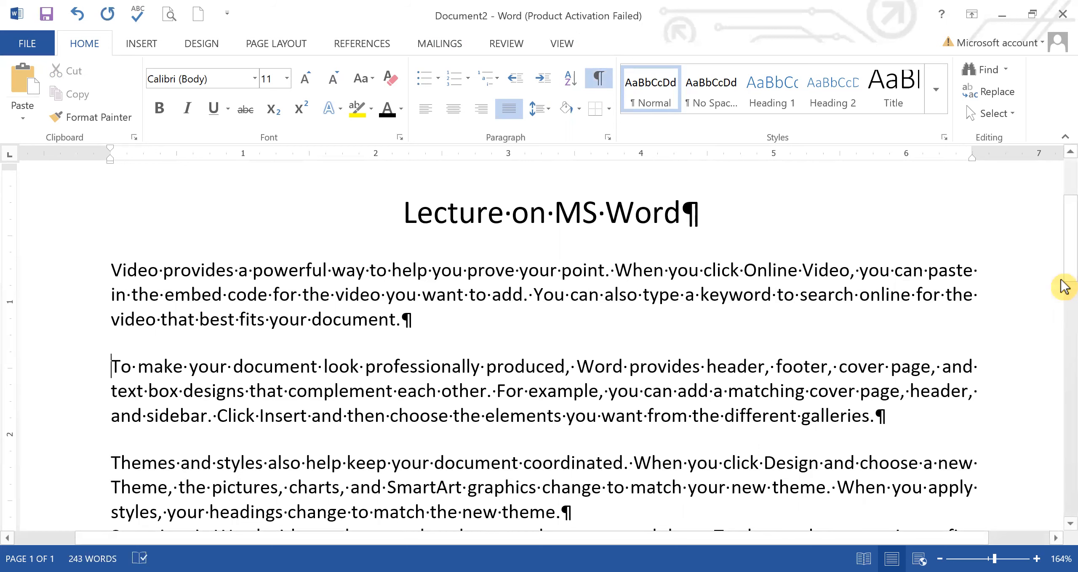
pyautogui.moveTo(1063, 276); pyautogui.dragTo(1063, 352)
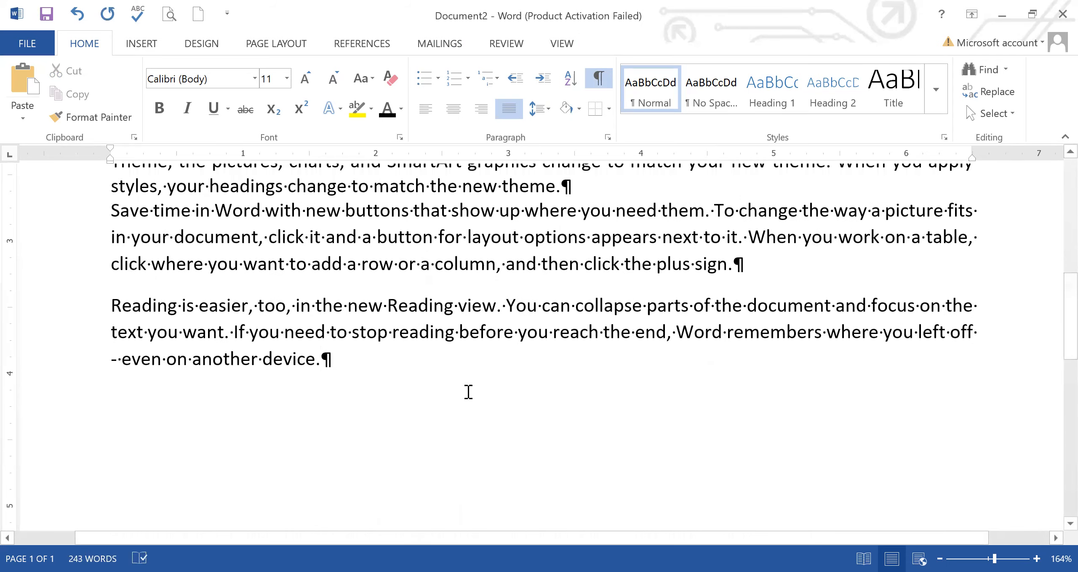
pyautogui.press('Return')
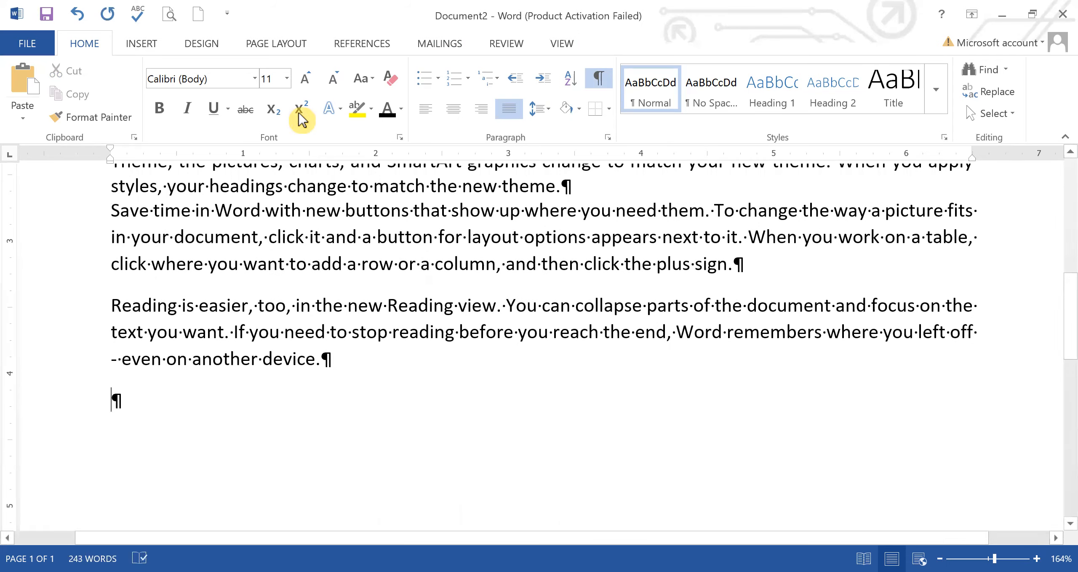
pyautogui.click(598, 78)
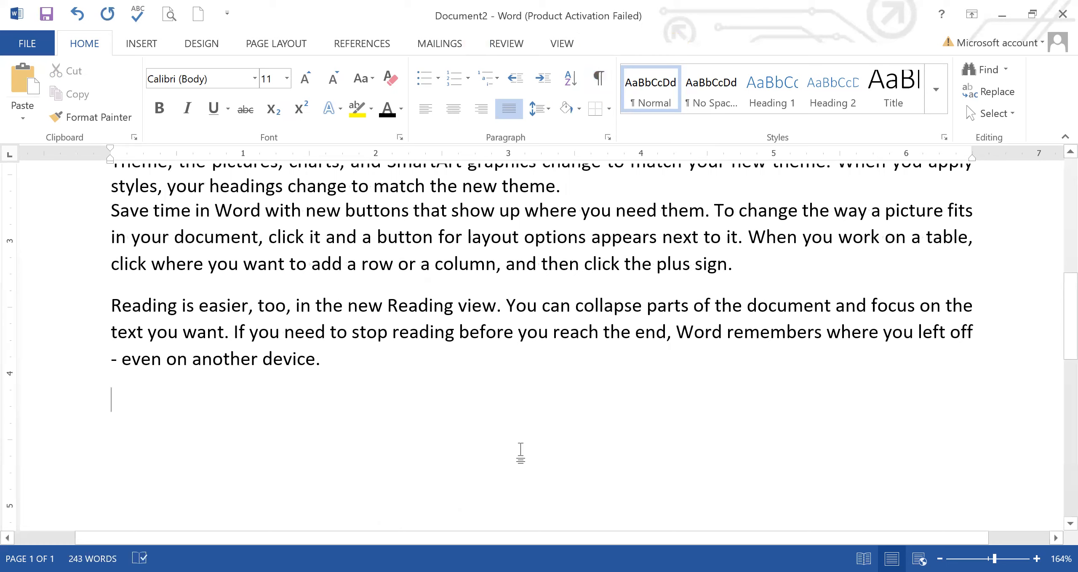
# Add empty paragraphs below the sample text until the cursor reaches a second page
pyautogui.press('Return')
pyautogui.press('Return')
pyautogui.press('Return')
pyautogui.press('Return')
pyautogui.press('Return')
pyautogui.press('Return')
pyautogui.press('Return')
pyautogui.press('Return')
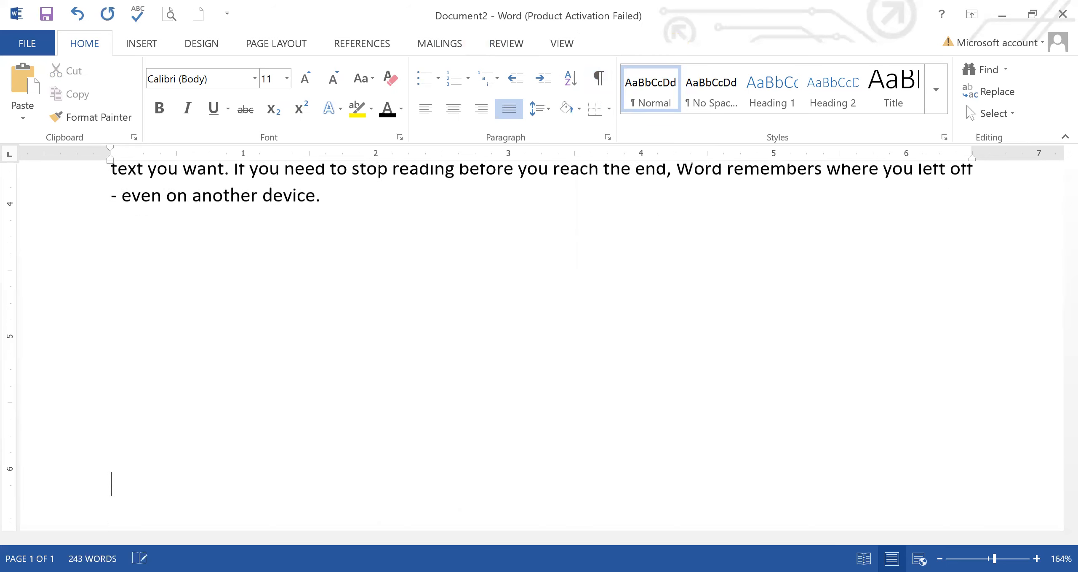
pyautogui.press('Return')
pyautogui.press('Return')
pyautogui.press('Return')
pyautogui.press('Return')
pyautogui.press('Return')
pyautogui.press('Return')
pyautogui.press('Return')
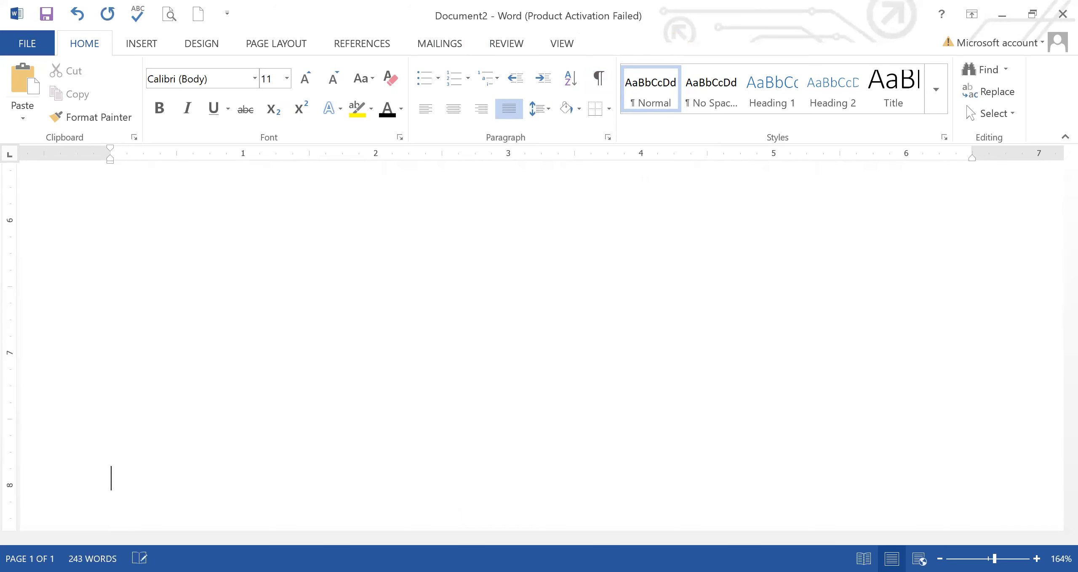
pyautogui.press('Return')
pyautogui.press('Return')
pyautogui.press('Return')
pyautogui.press('Return')
pyautogui.press('Return')
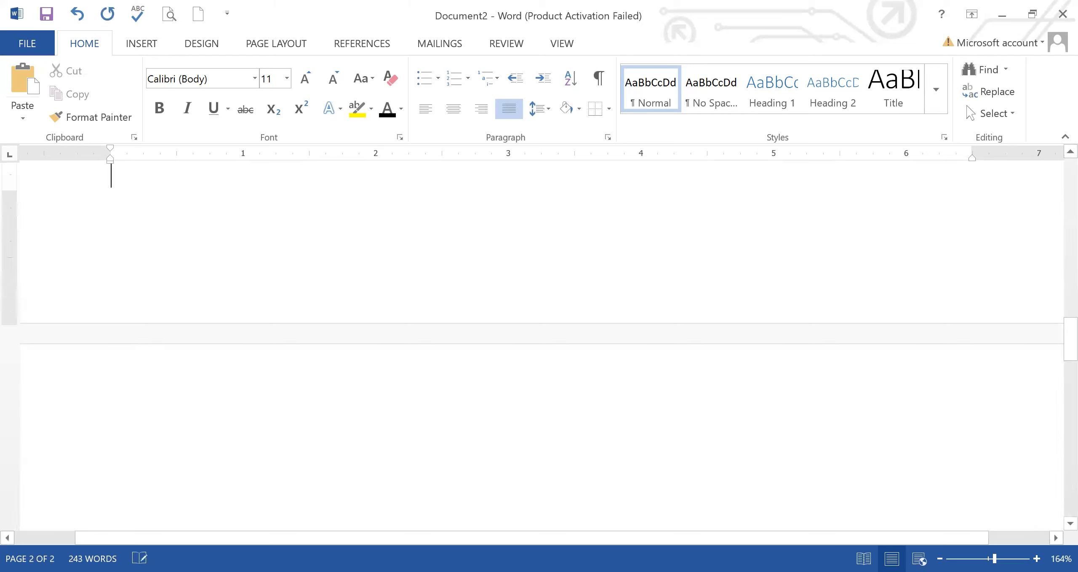
# Enter "New Page" on the first line of the second page and center it
pyautogui.click(609, 108)
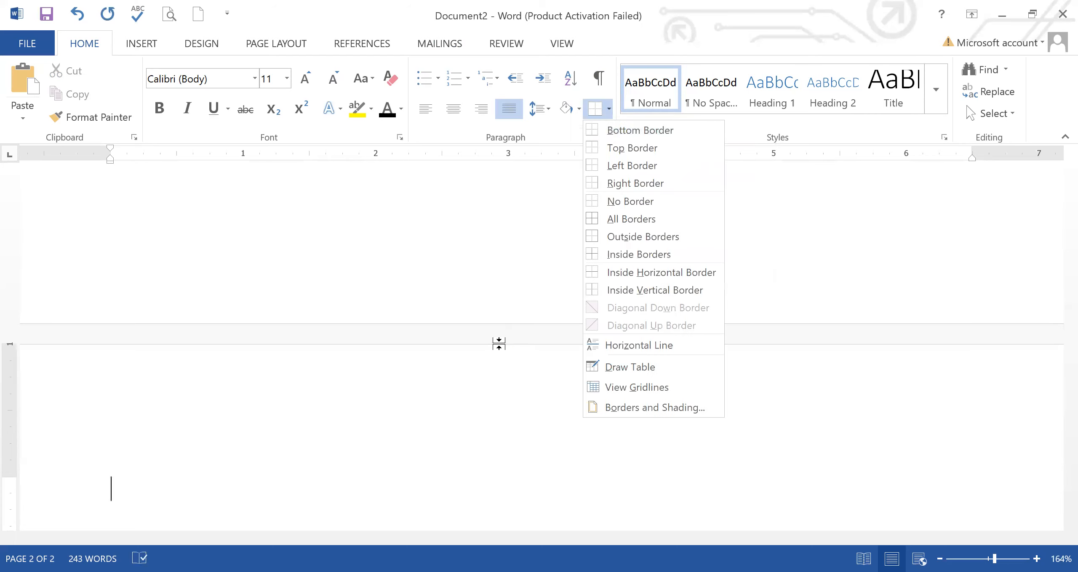
pyautogui.click(476, 392)
pyautogui.write('New Page')
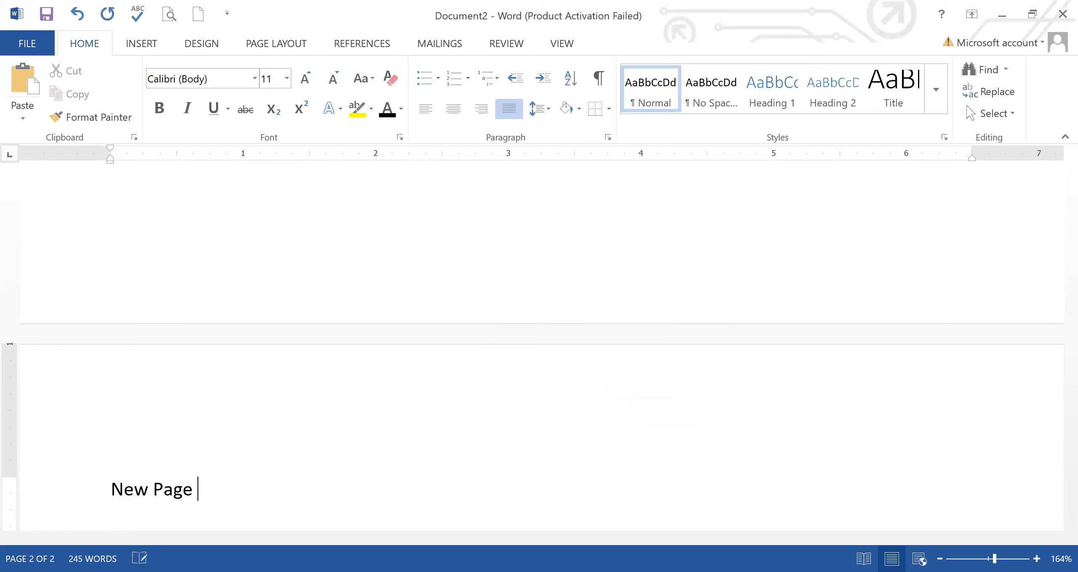
pyautogui.click(162, 488)
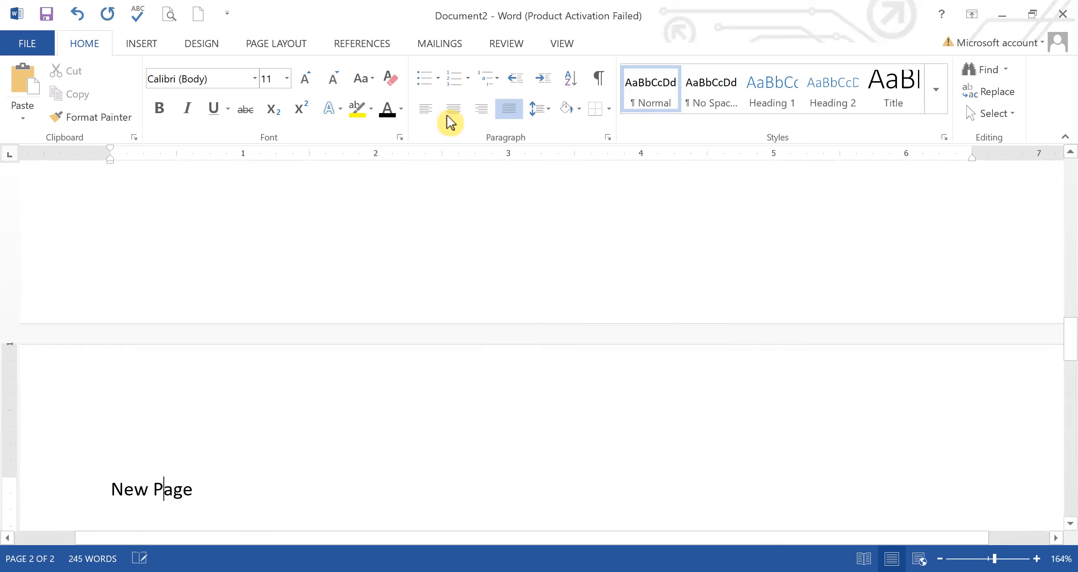
pyautogui.click(446, 117)
pyautogui.press('Down')
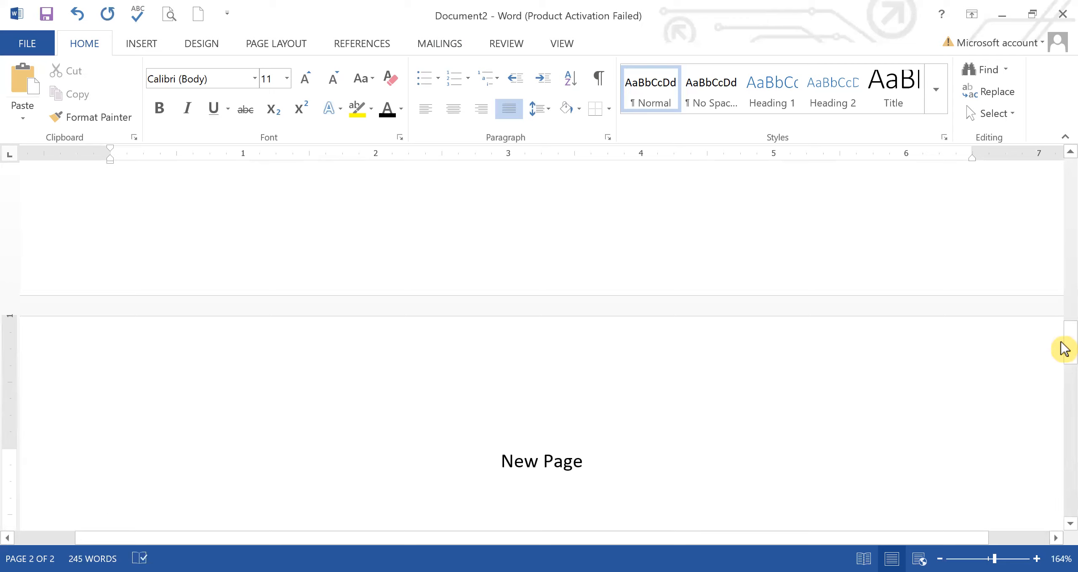
# Select the "New Page" line and apply a Left Border to it
pyautogui.scroll(-3, 613, 344)
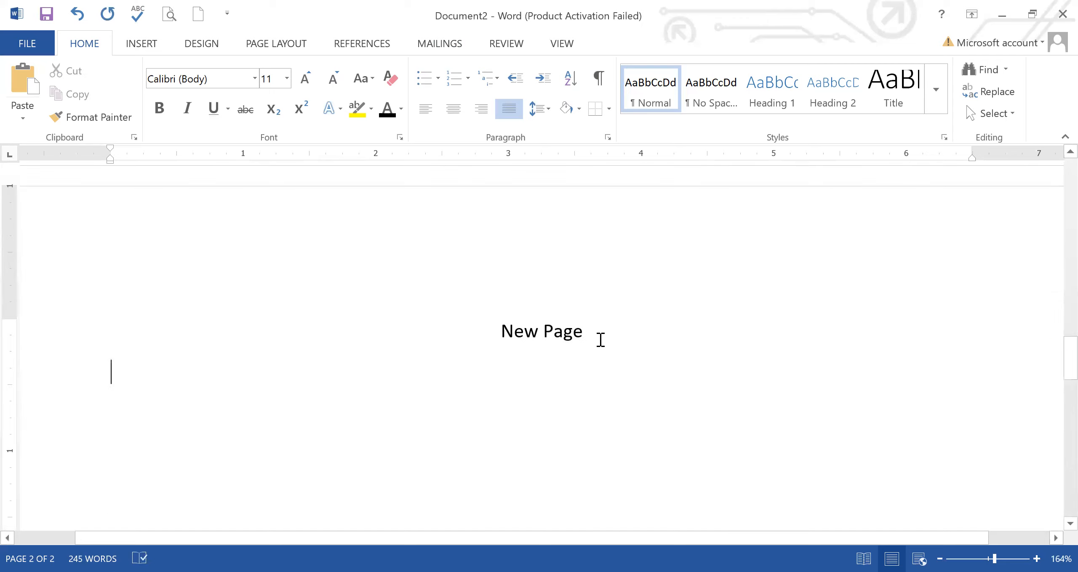
pyautogui.moveTo(599, 340); pyautogui.dragTo(489, 332)
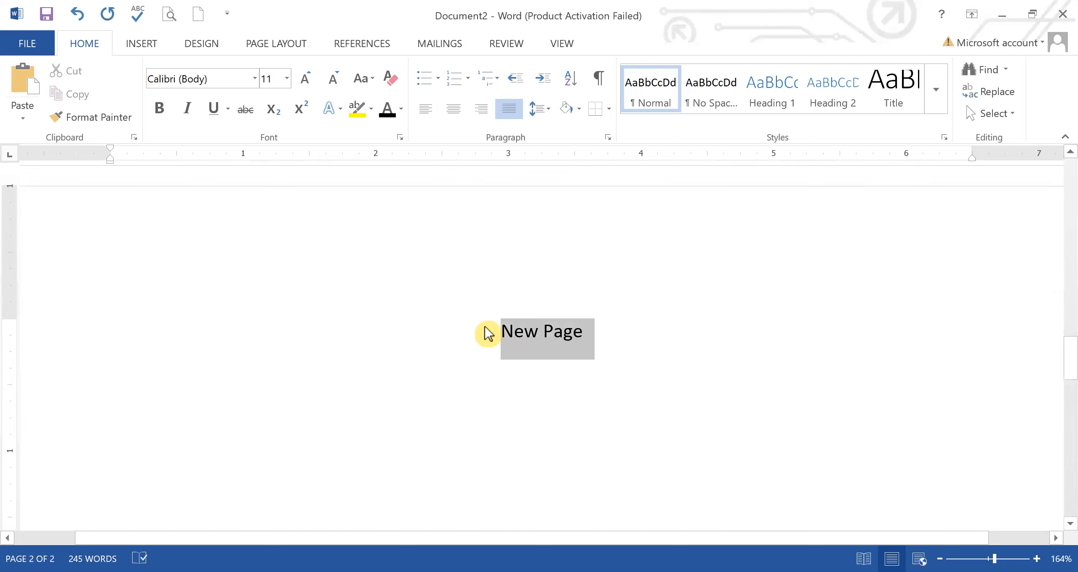
pyautogui.click(609, 109)
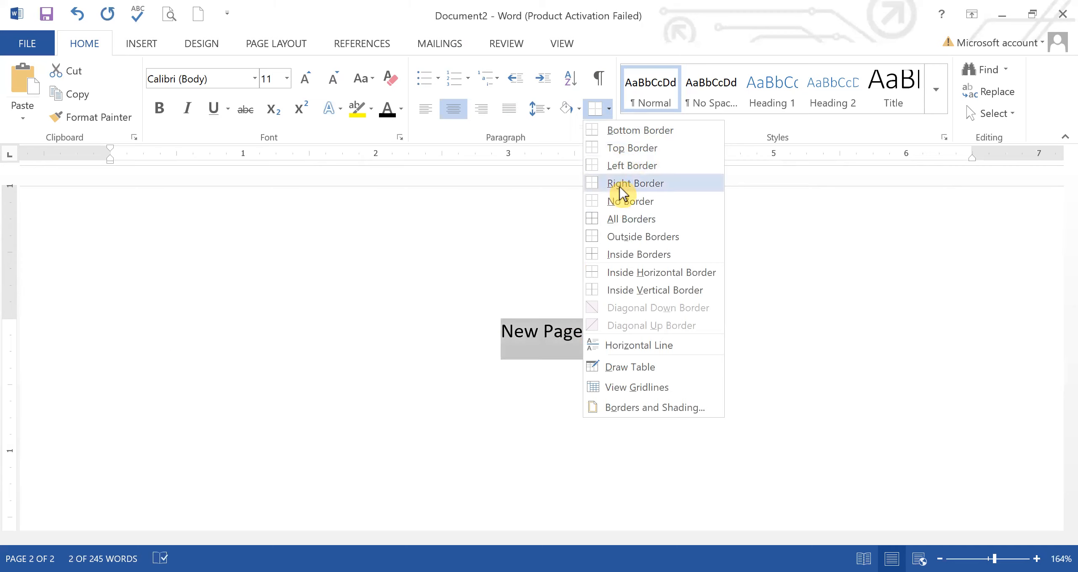
pyautogui.click(635, 168)
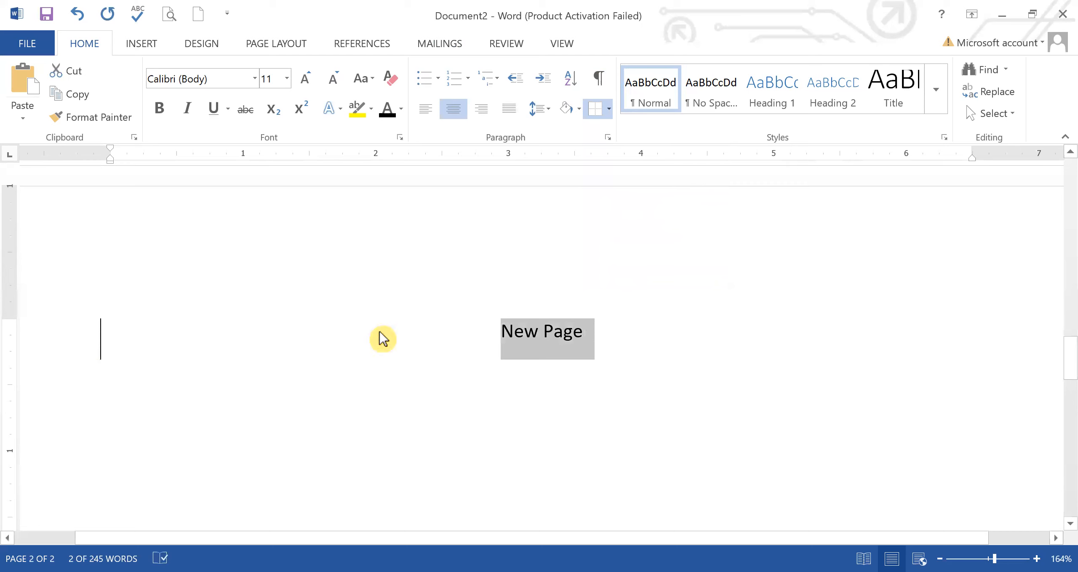
# Apply All Borders to the "New Page" line and add the bordered line "Dgjdg" below it
pyautogui.click(611, 108)
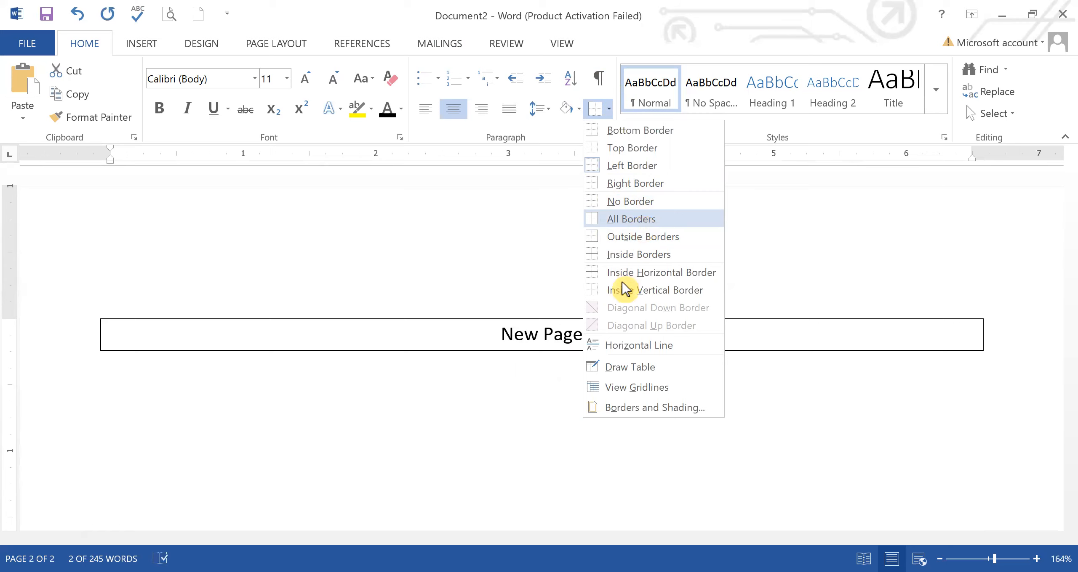
pyautogui.click(631, 290)
pyautogui.click(598, 333)
pyautogui.press('Return')
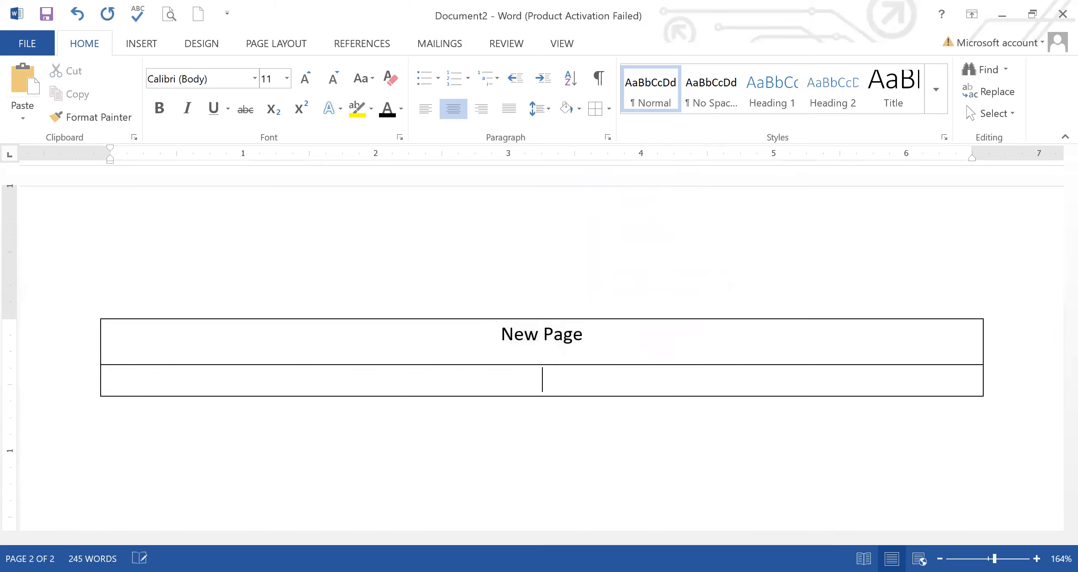
pyautogui.write('dgjdg')
pyautogui.press('Return')
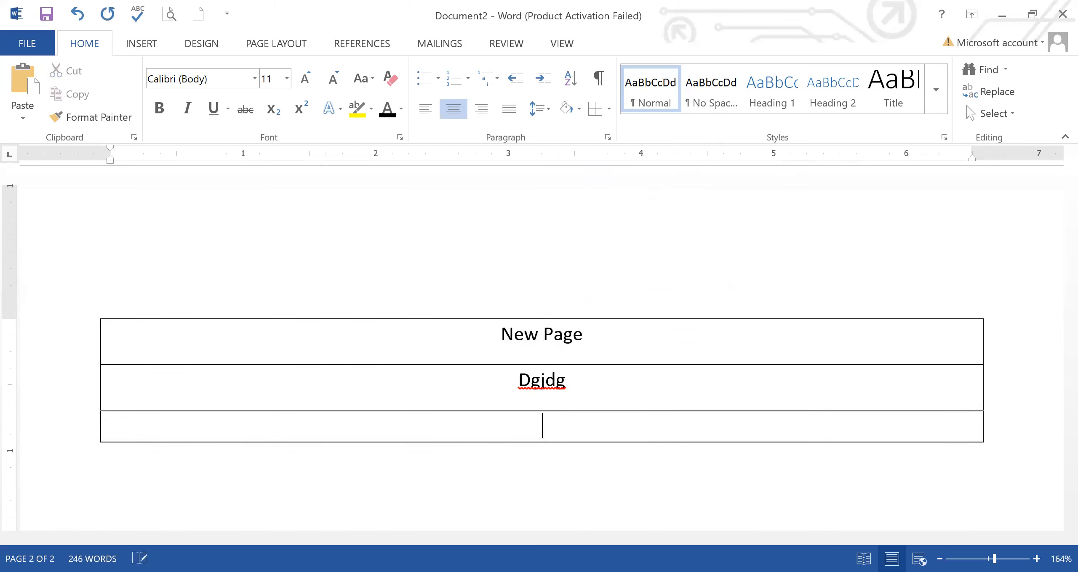
# Undo the "Dgjdg" line and the All Borders formatting of the "New Page" line
pyautogui.hotkey('ctrl', 'z')
pyautogui.hotkey('ctrl', 'z')
pyautogui.hotkey('ctrl', 'z')
pyautogui.hotkey('ctrl', 'z')
pyautogui.hotkey('ctrl', 'z')
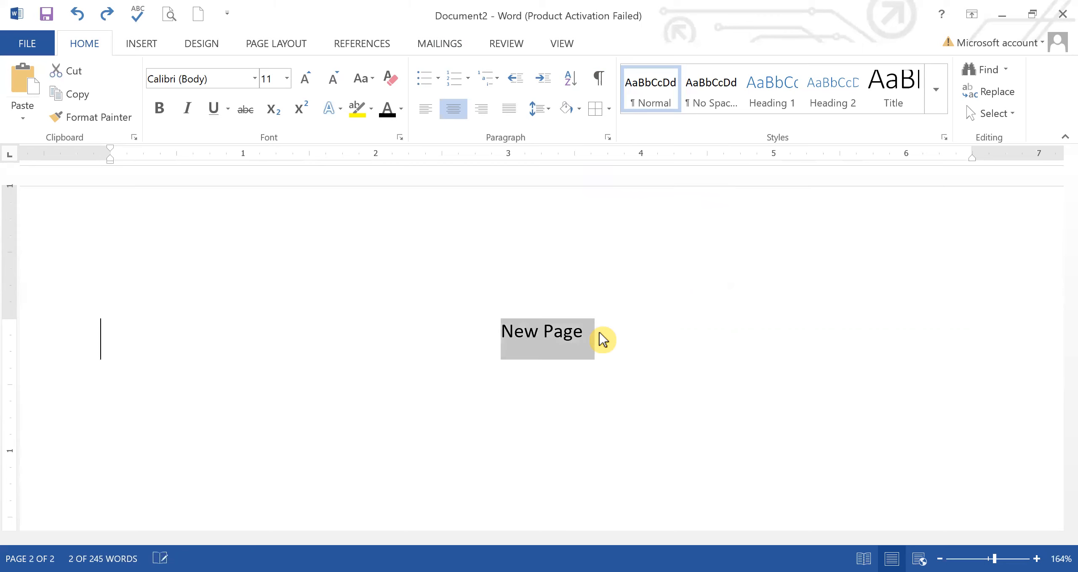
# Try All Borders on the "New Page" line again and undo its borders
pyautogui.click(610, 110)
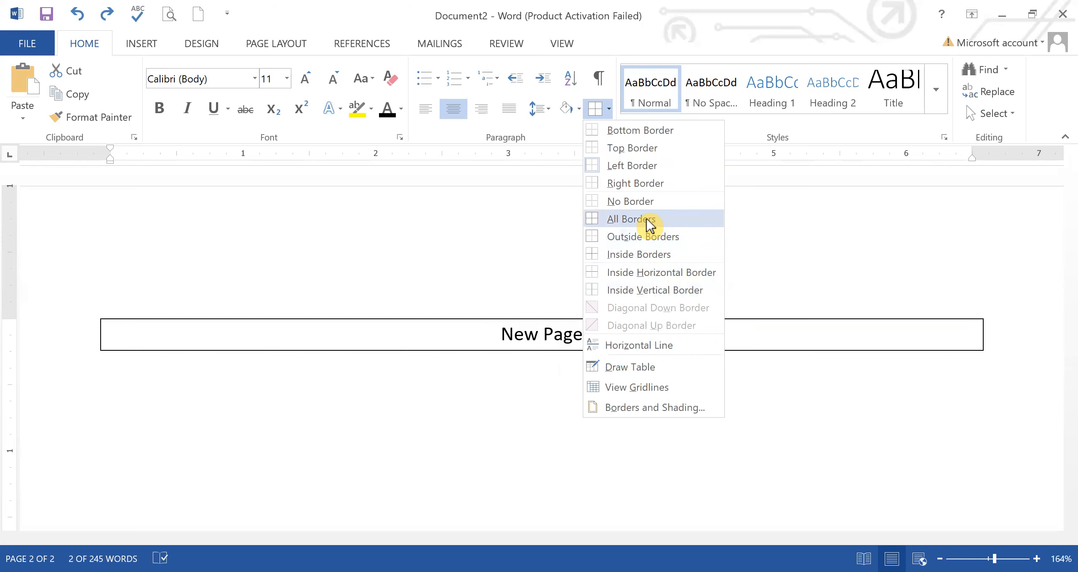
pyautogui.click(632, 220)
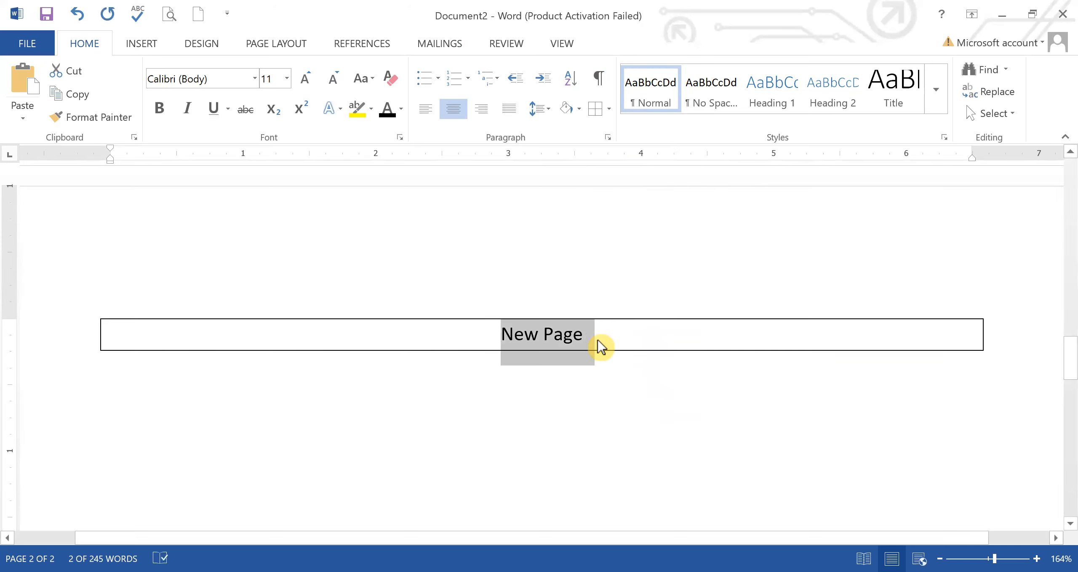
pyautogui.hotkey('ctrl', 'z')
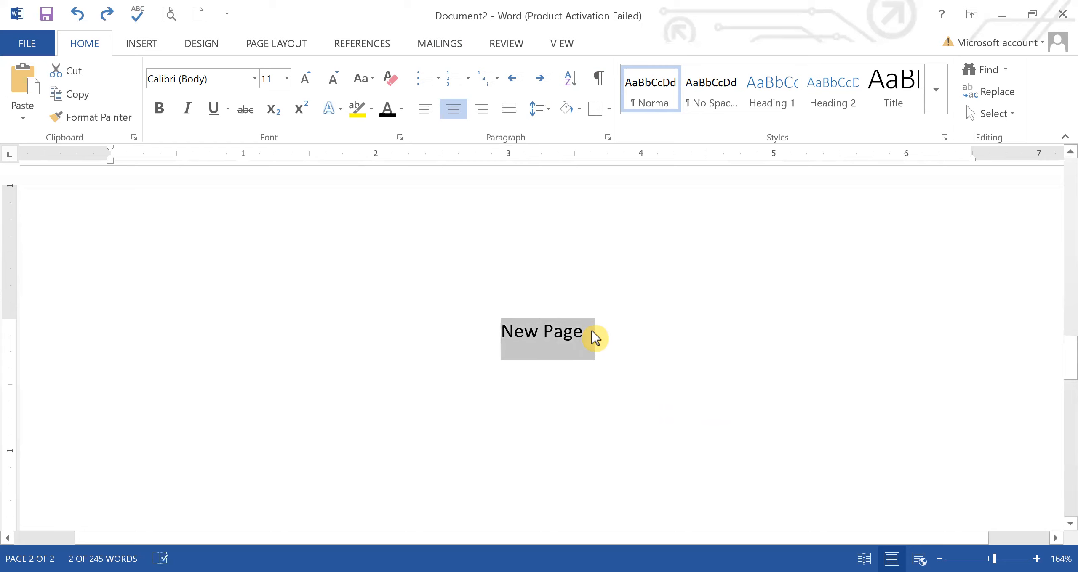
# Delete the "New Page" line from the second page
pyautogui.click(940, 558)
pyautogui.click(941, 559)
pyautogui.click(940, 559)
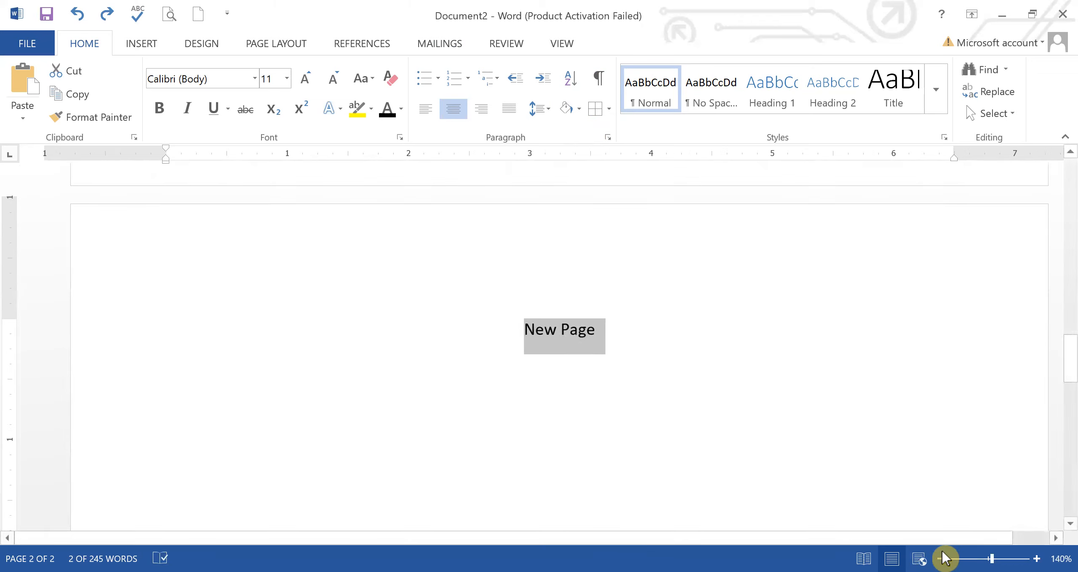
pyautogui.click(941, 559)
pyautogui.click(940, 559)
pyautogui.click(941, 559)
pyautogui.click(654, 392)
pyautogui.click(565, 319)
pyautogui.tripleClick(471, 332)
pyautogui.press('Delete')
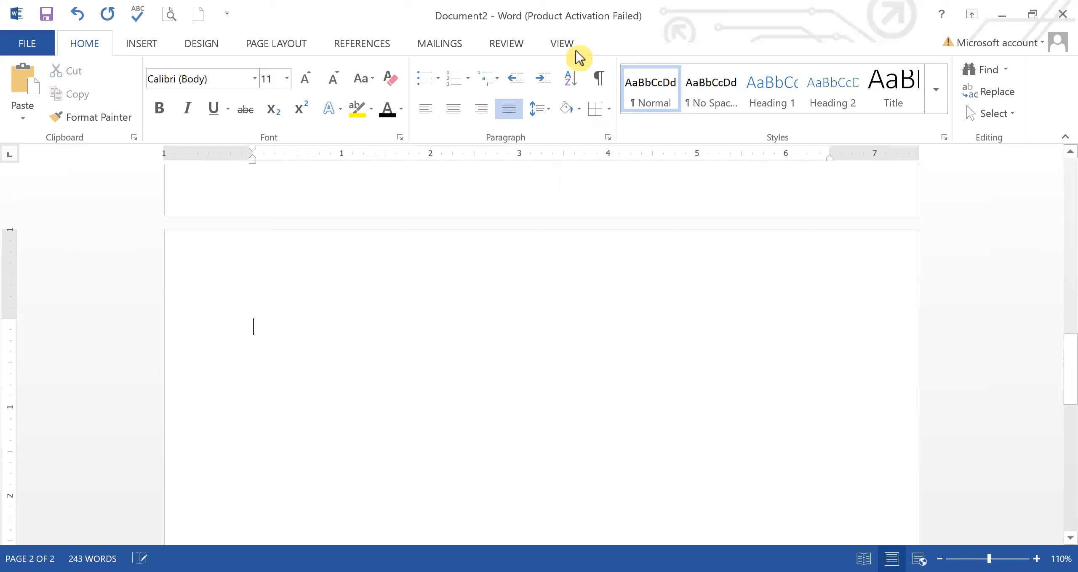
# Apply a 3-D page border with the heavy thin-thick-thin line style to the whole document
pyautogui.click(609, 109)
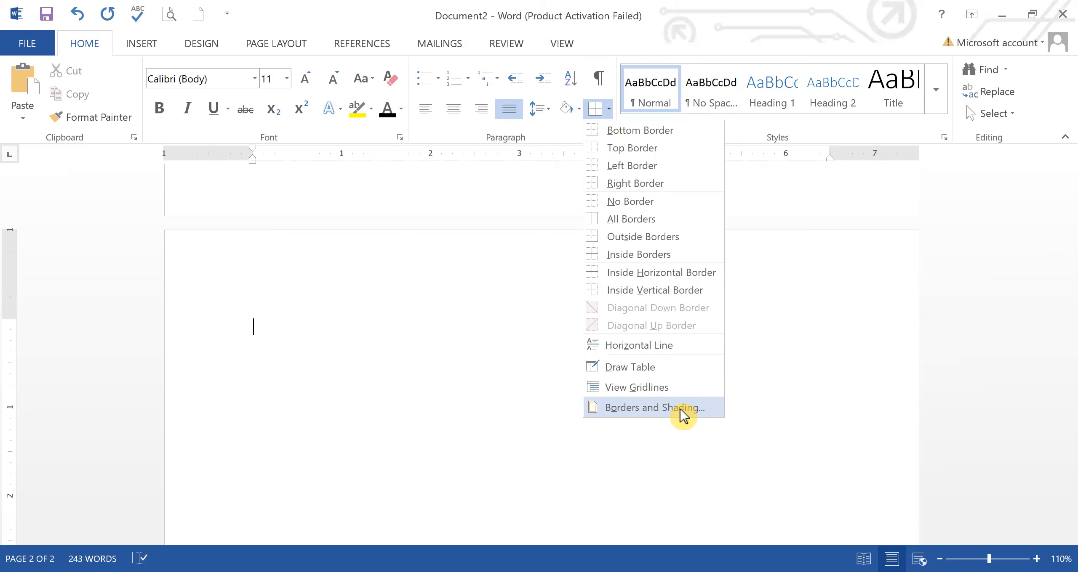
pyautogui.click(682, 408)
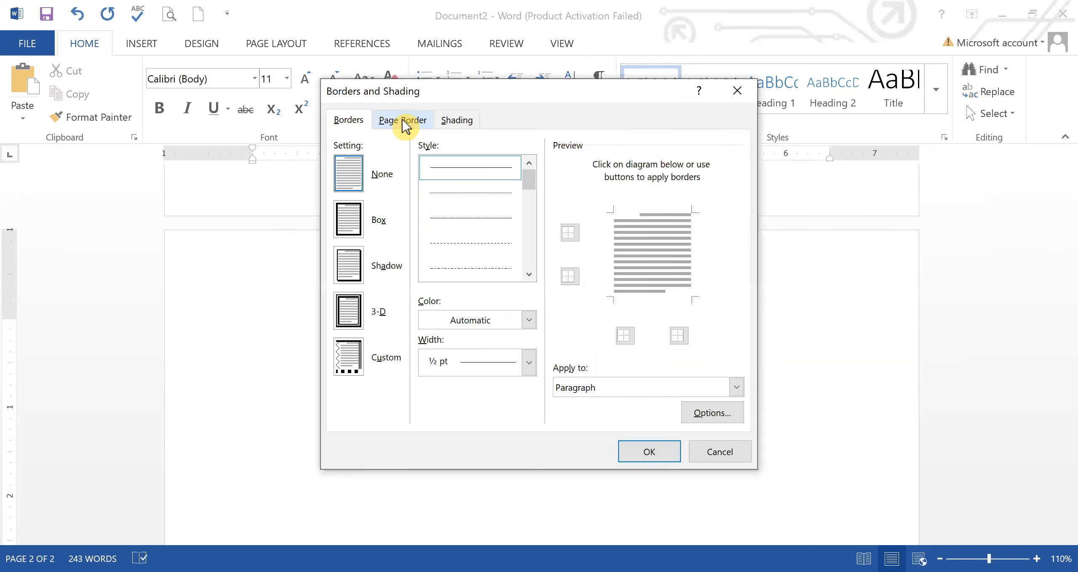
pyautogui.click(403, 122)
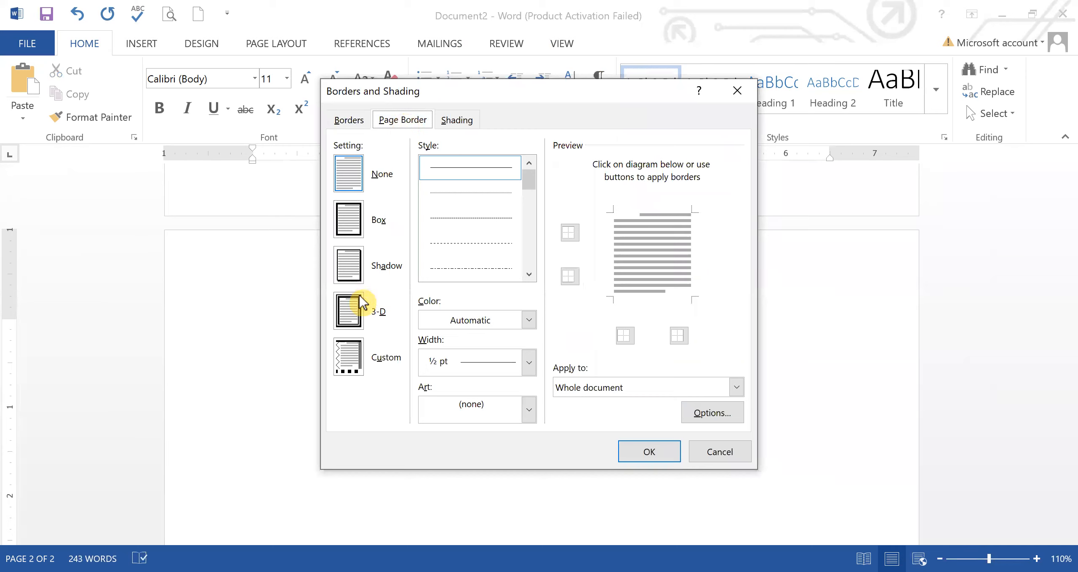
pyautogui.click(360, 236)
pyautogui.click(364, 329)
pyautogui.click(529, 274)
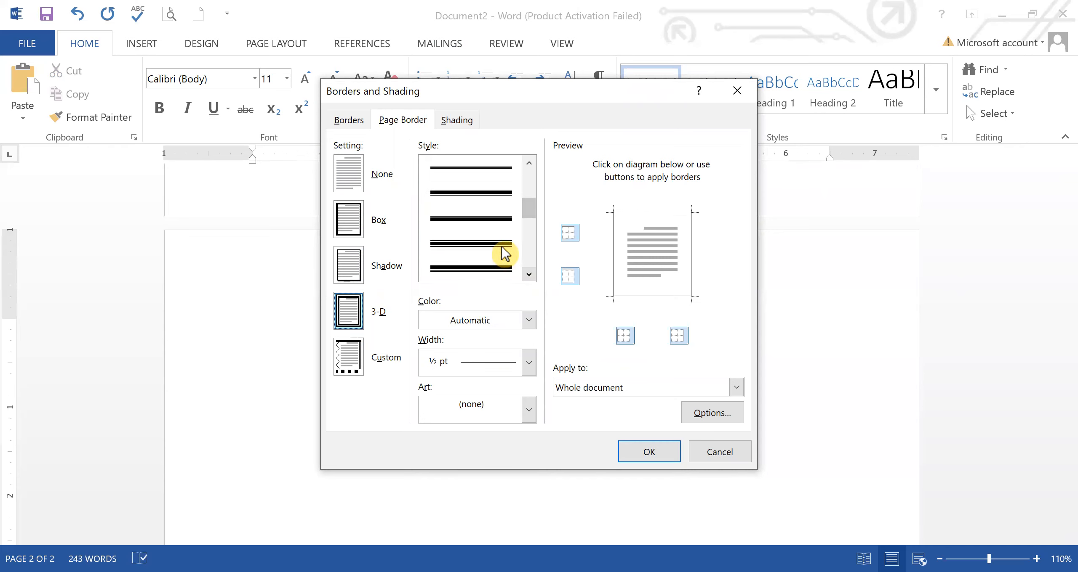
pyautogui.click(497, 267)
pyautogui.click(649, 451)
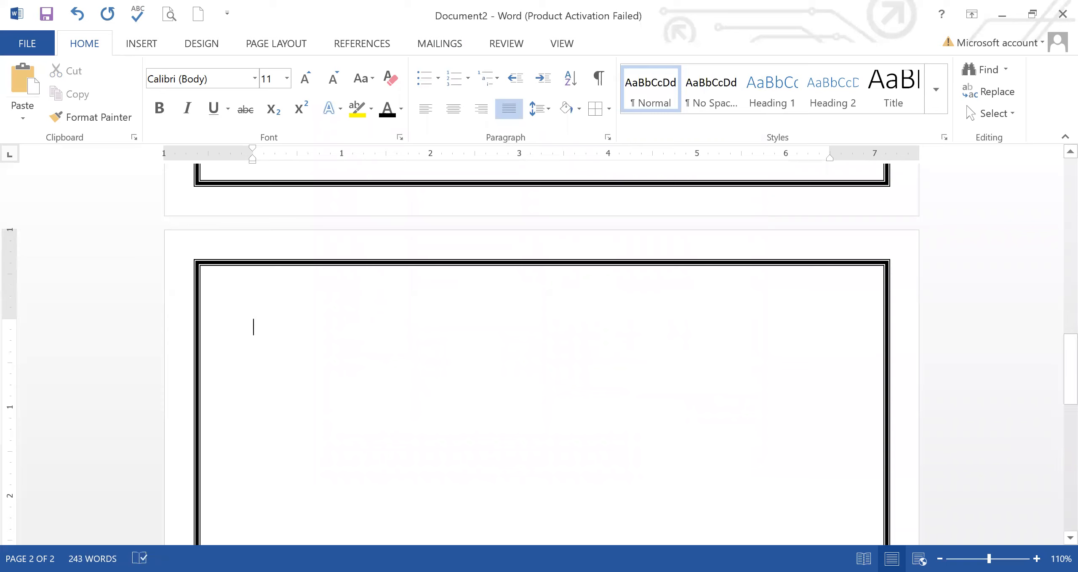
# Zoom out to 80% and recolor the whole document's page border with the standard purple
pyautogui.click(941, 559)
pyautogui.click(941, 559)
pyautogui.click(941, 559)
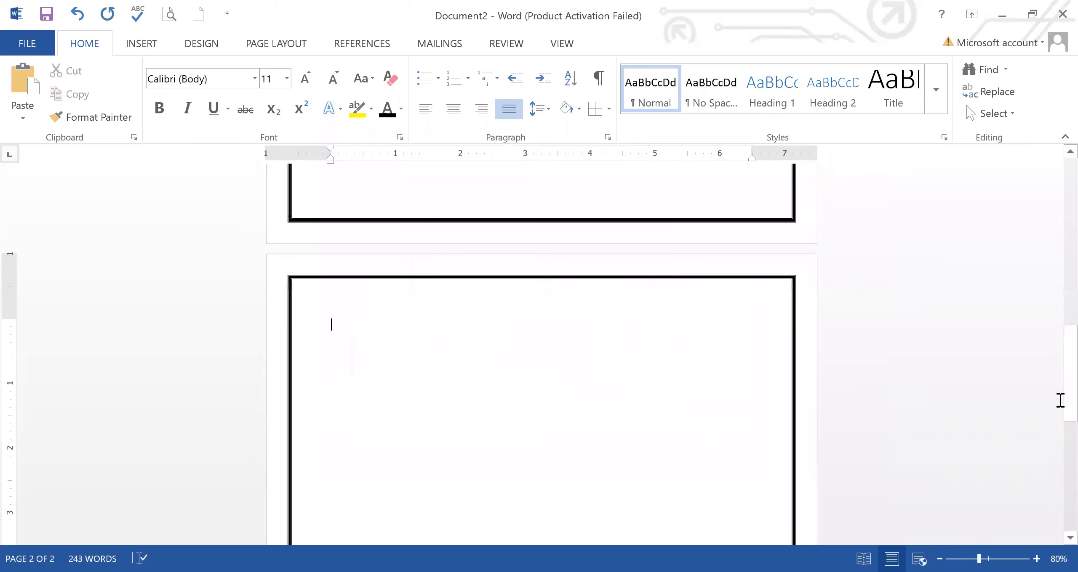
pyautogui.moveTo(1063, 489); pyautogui.dragTo(1063, 398)
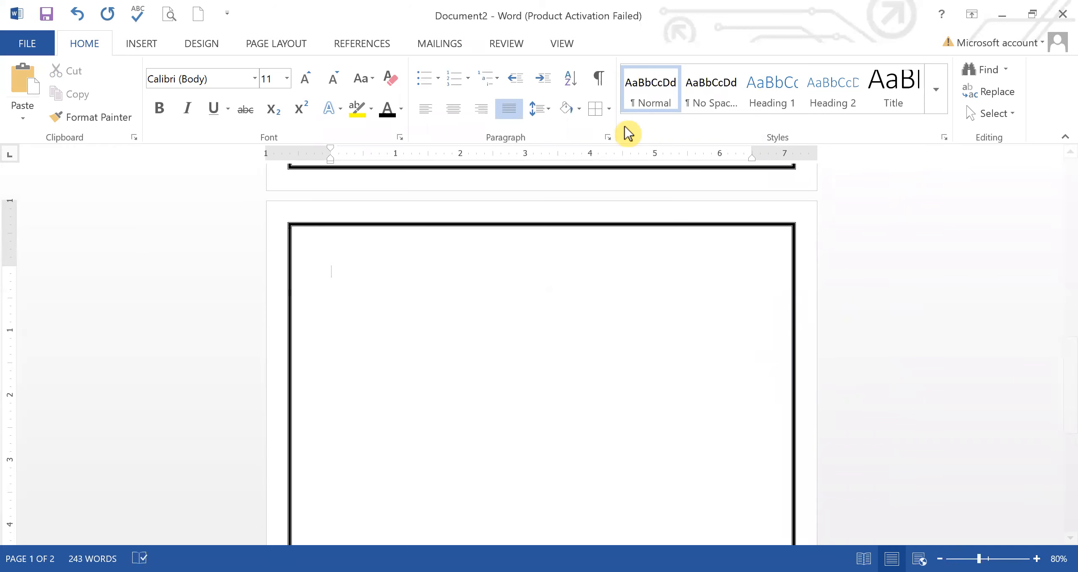
pyautogui.click(609, 110)
pyautogui.click(647, 412)
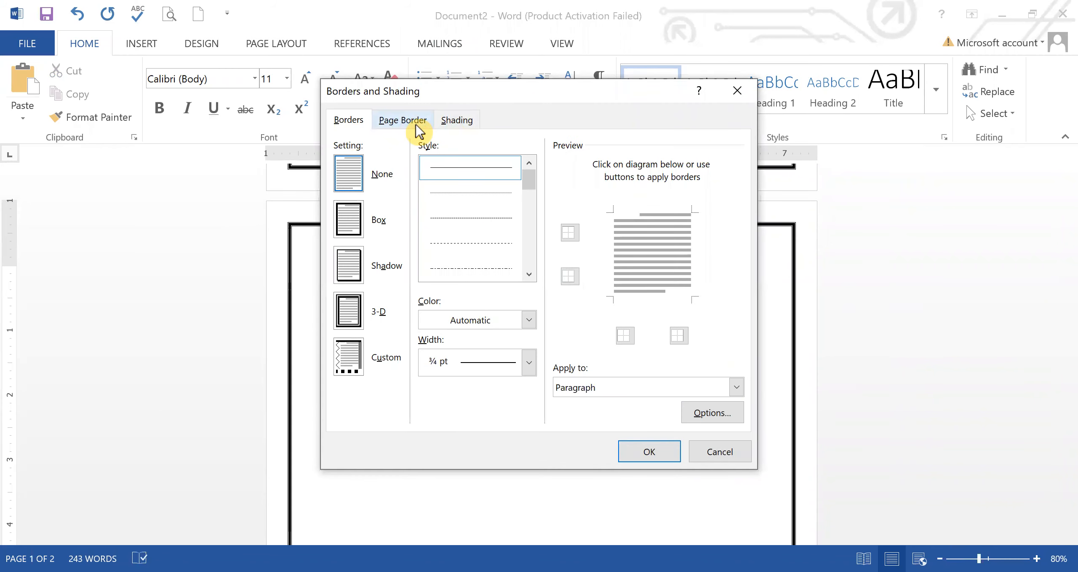
pyautogui.click(417, 127)
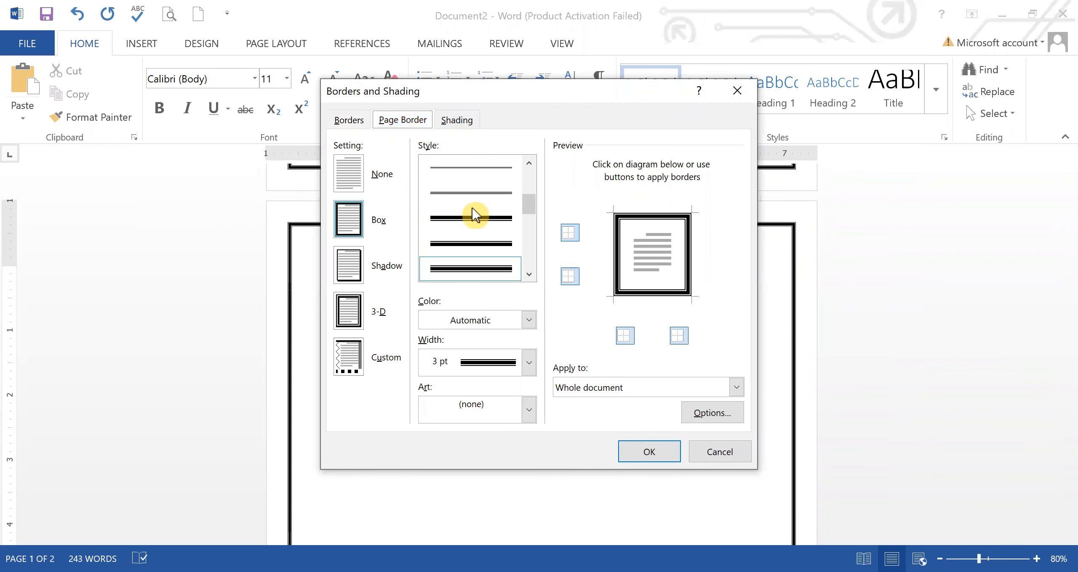
pyautogui.click(529, 322)
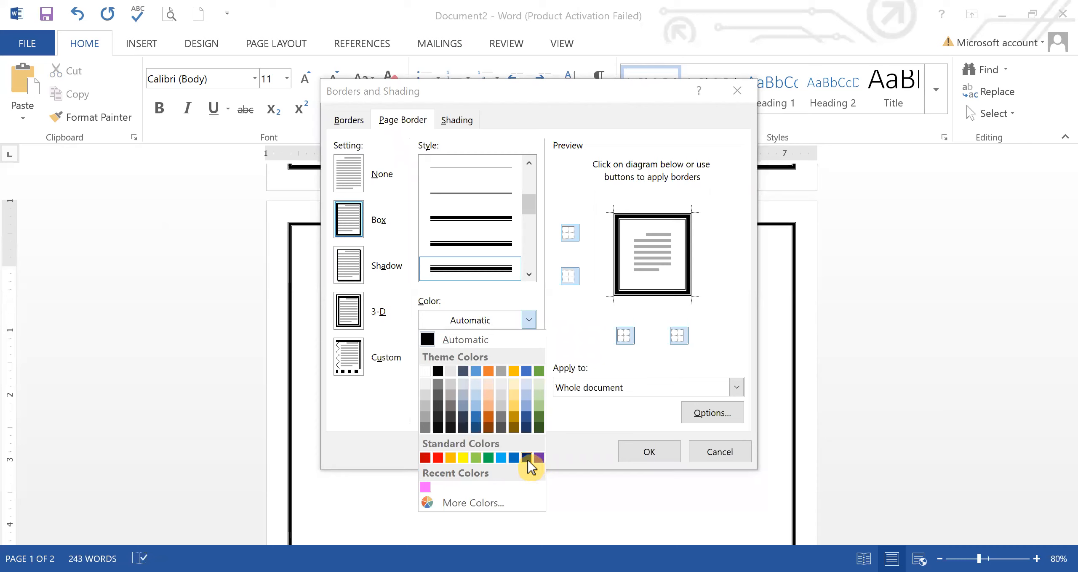
pyautogui.click(539, 459)
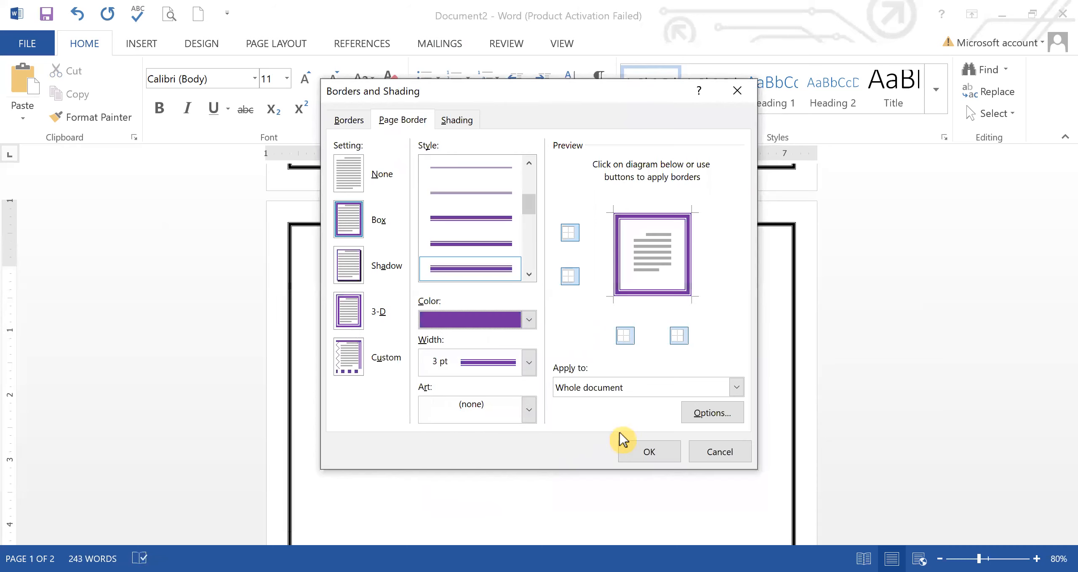
pyautogui.click(648, 451)
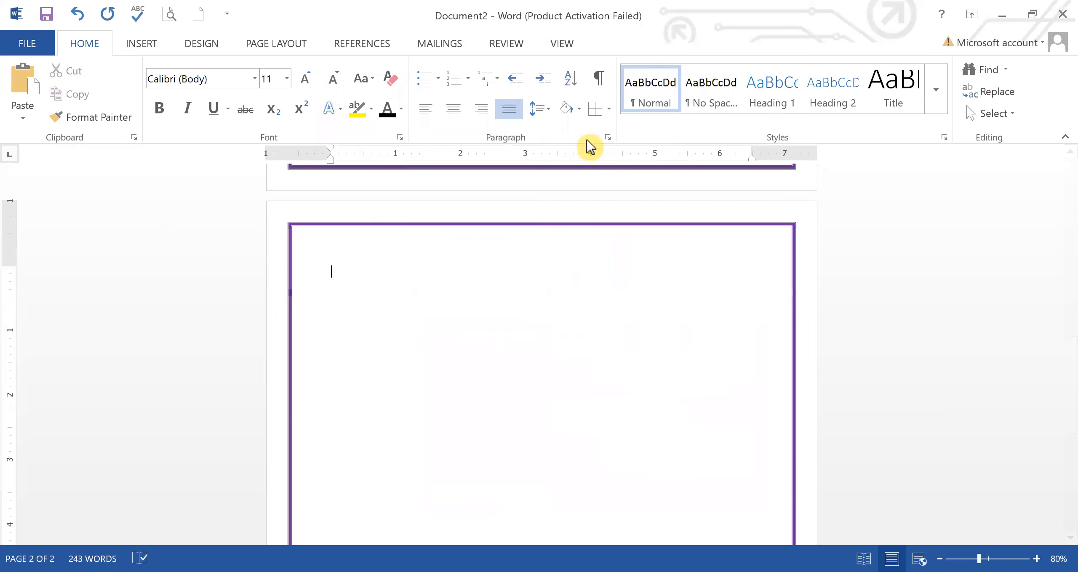
# Reopen the page border settings and reset the border color to Automatic
pyautogui.click(607, 111)
pyautogui.click(645, 409)
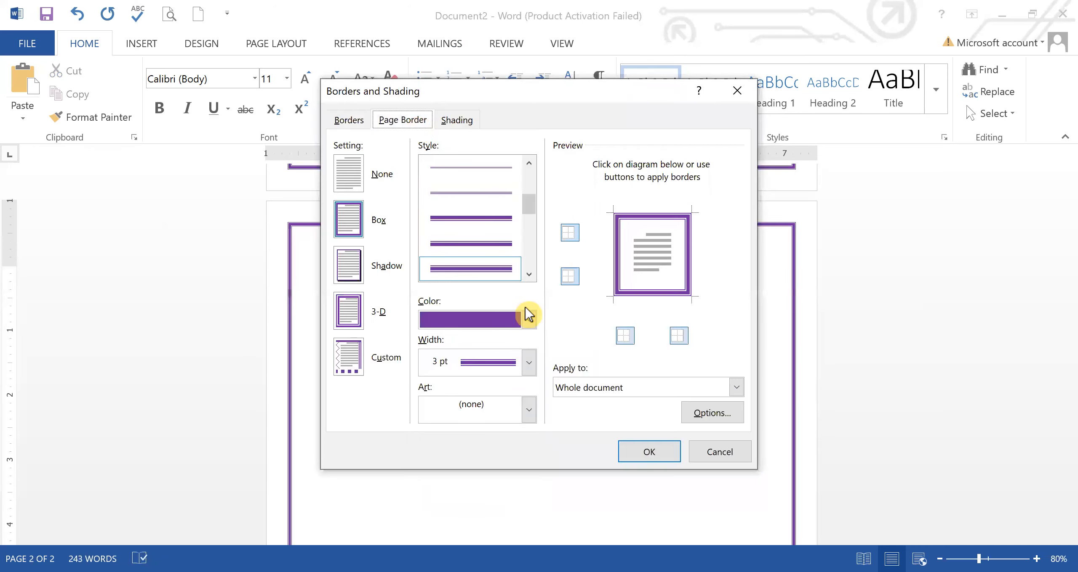
pyautogui.click(529, 320)
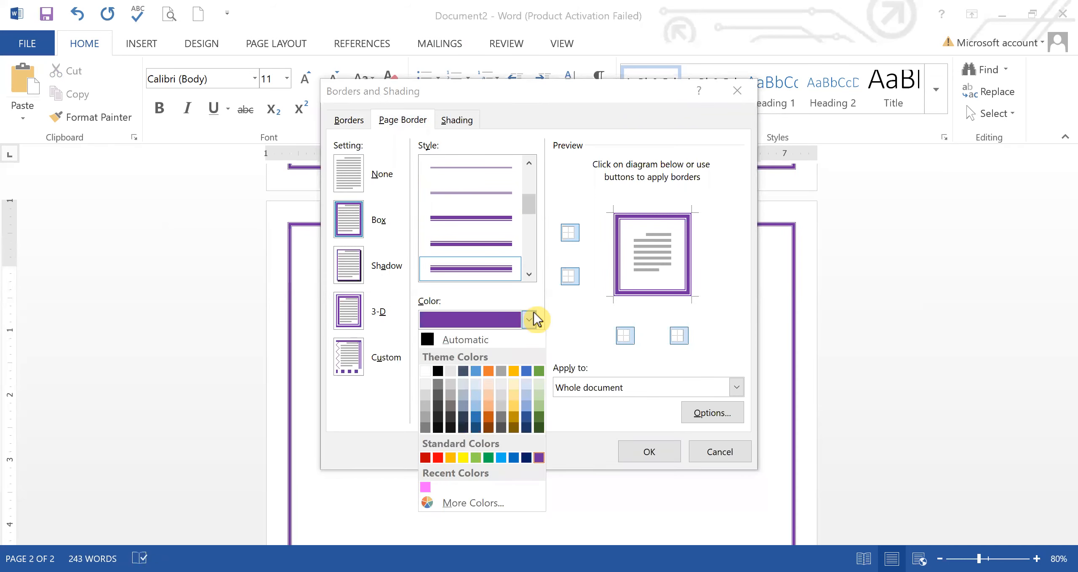
pyautogui.click(452, 343)
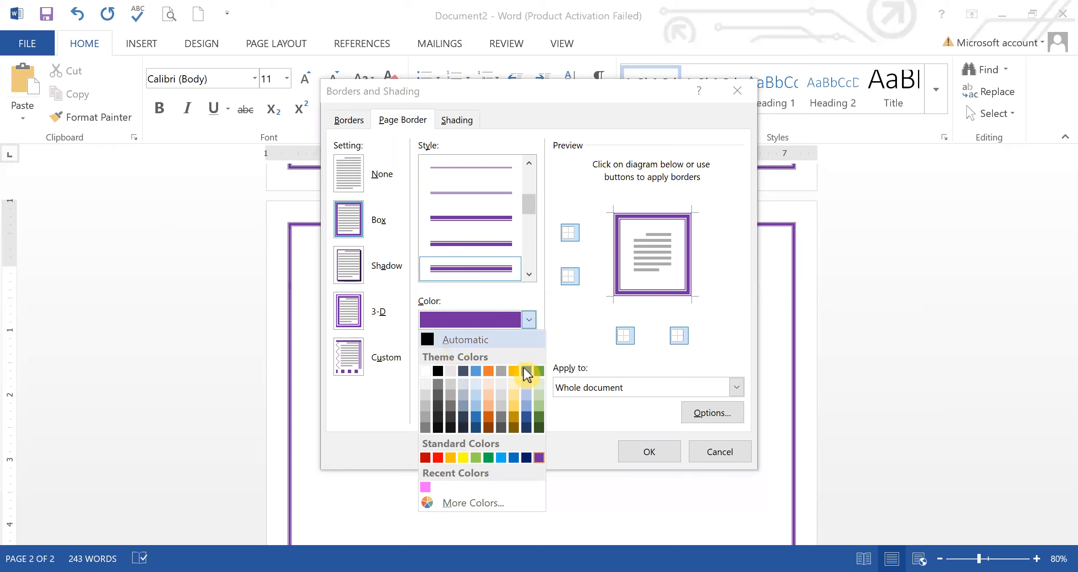
# Check the width and art choices for the page border and try the None and 3-D settings
pyautogui.click(529, 363)
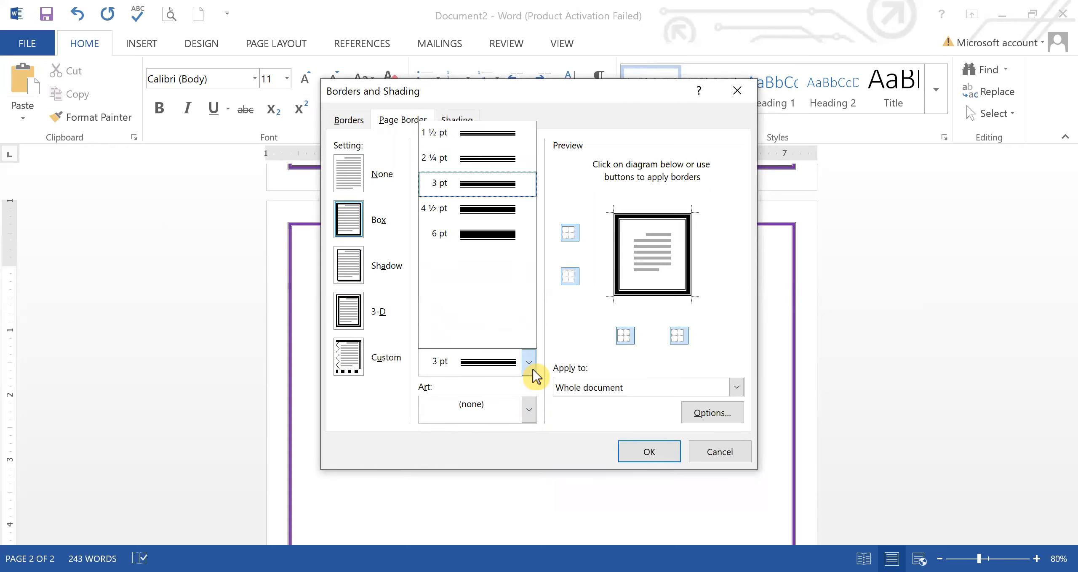
pyautogui.click(533, 369)
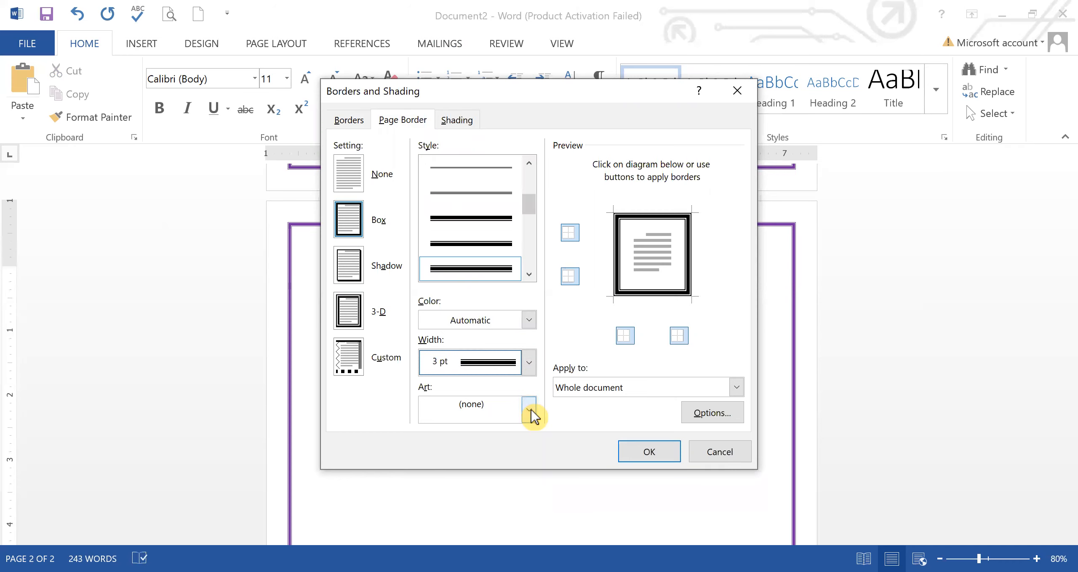
pyautogui.click(529, 402)
pyautogui.click(526, 401)
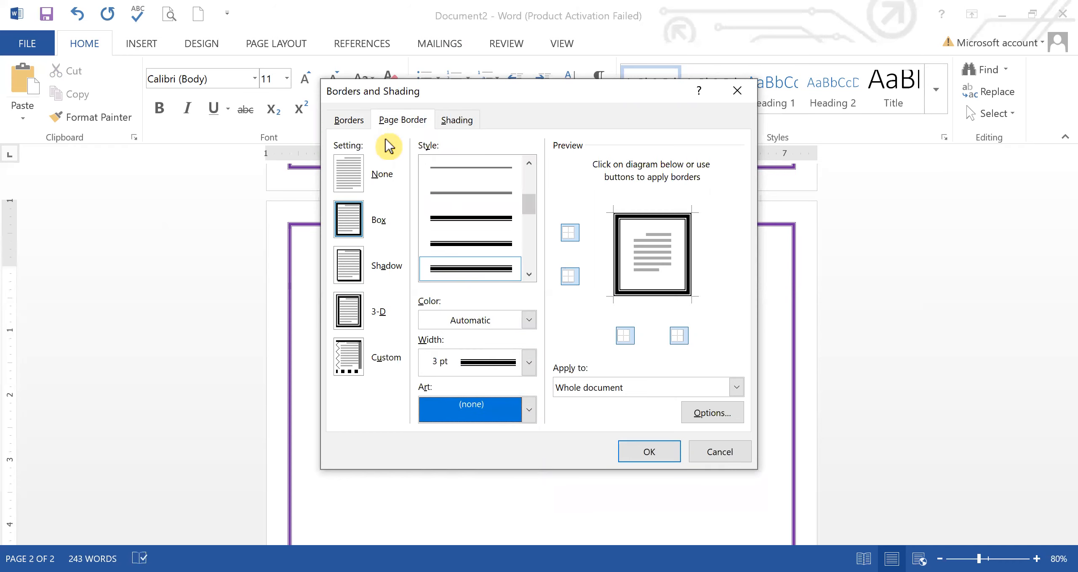
pyautogui.click(353, 311)
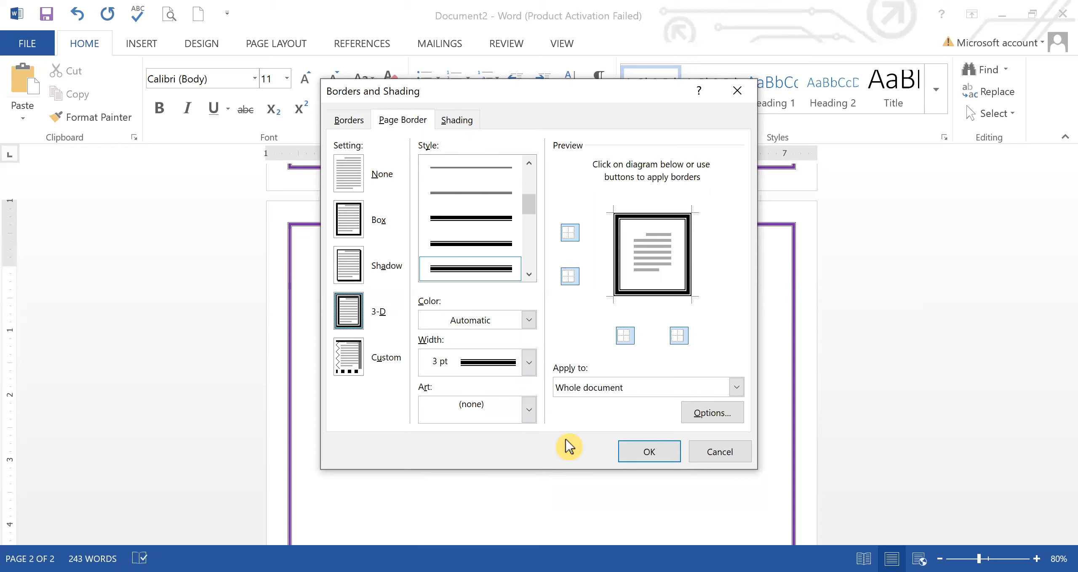
pyautogui.click(535, 413)
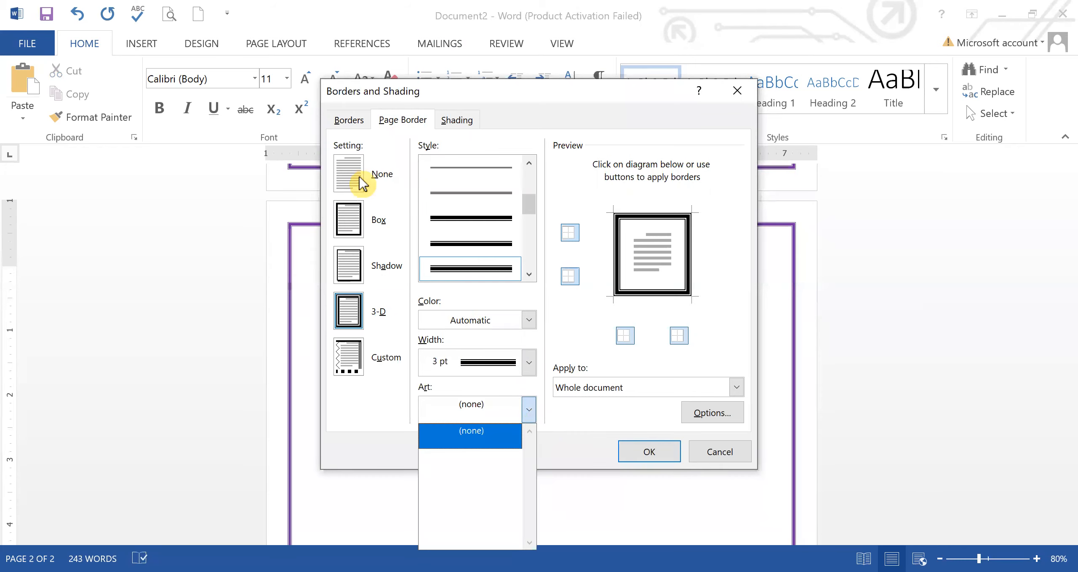
pyautogui.click(526, 414)
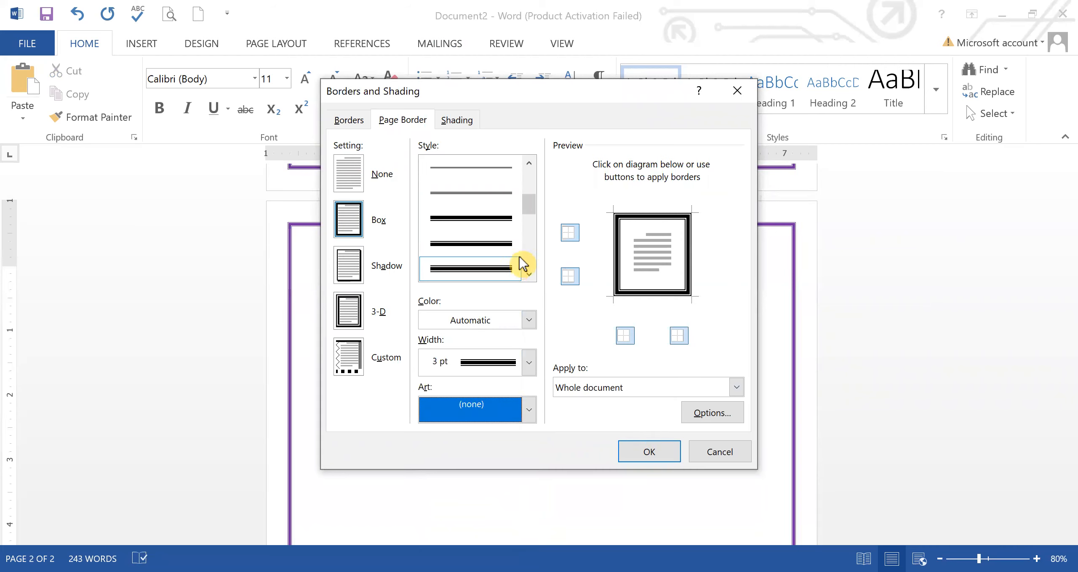
pyautogui.moveTo(529, 210); pyautogui.dragTo(528, 175)
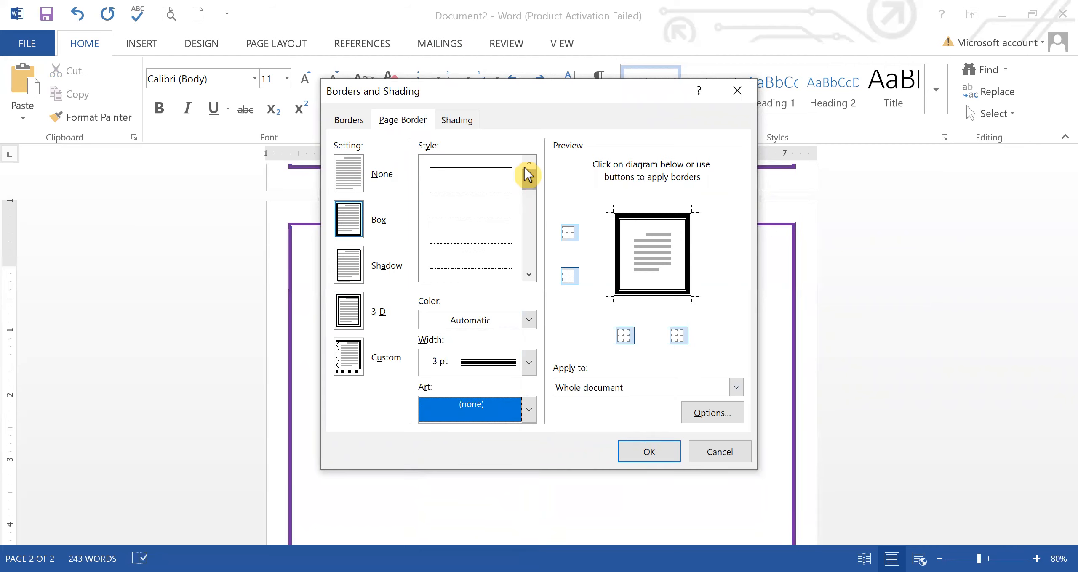
pyautogui.click(352, 185)
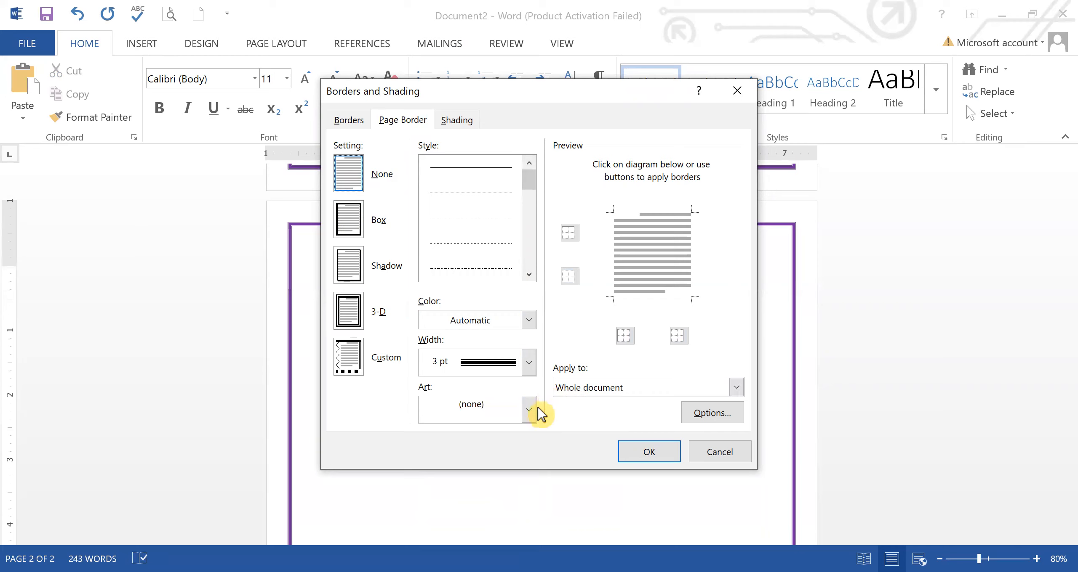
pyautogui.click(363, 312)
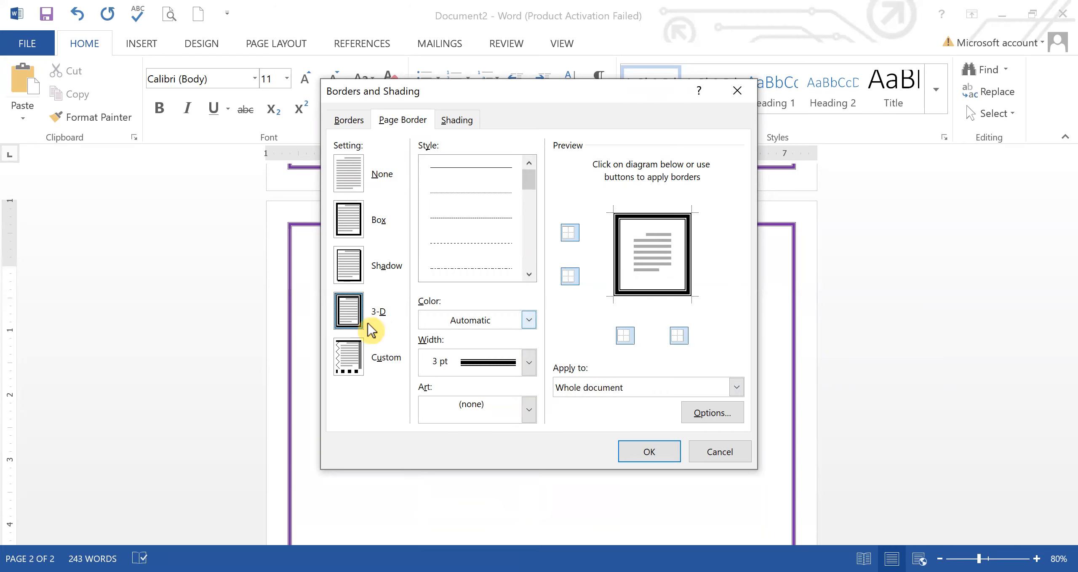
# Apply a Shadow page border with the 3 pt triple-line style to the whole document
pyautogui.click(354, 280)
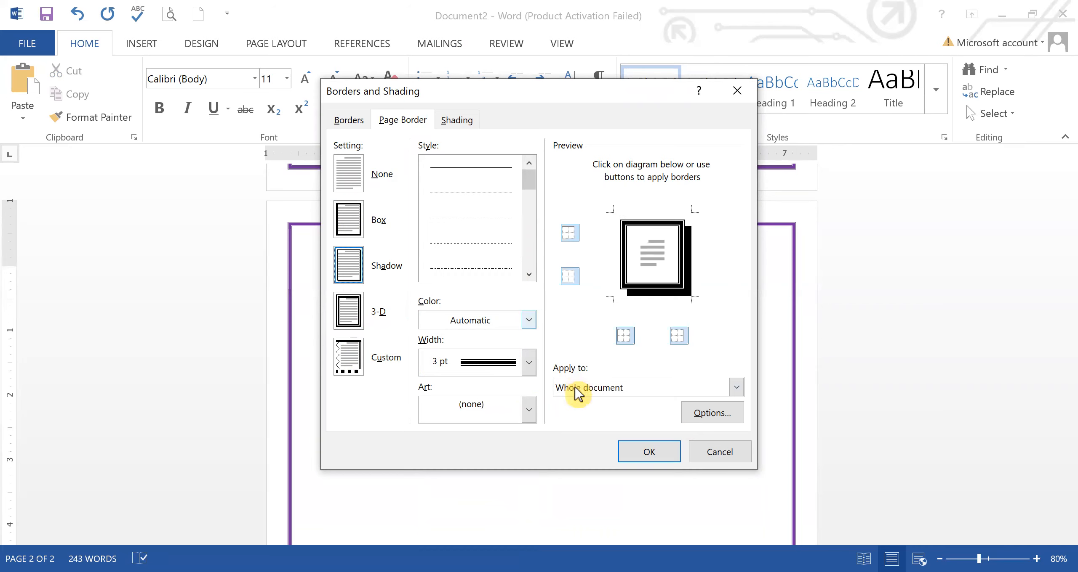
pyautogui.click(529, 363)
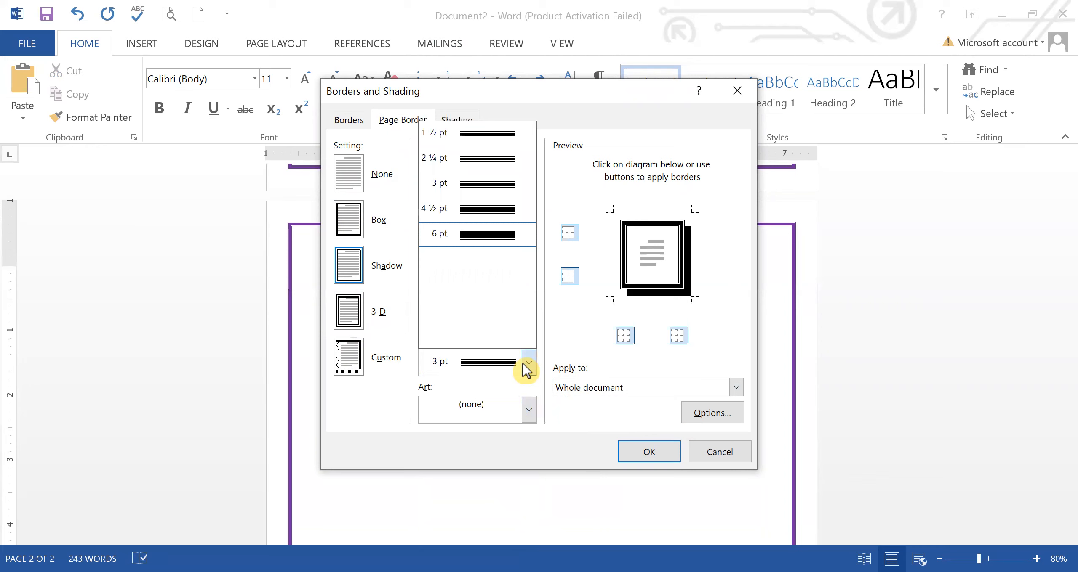
pyautogui.click(526, 369)
pyautogui.click(529, 274)
pyautogui.click(528, 275)
pyautogui.click(529, 275)
pyautogui.click(529, 274)
pyautogui.click(529, 278)
pyautogui.click(529, 278)
pyautogui.click(529, 278)
pyautogui.click(478, 220)
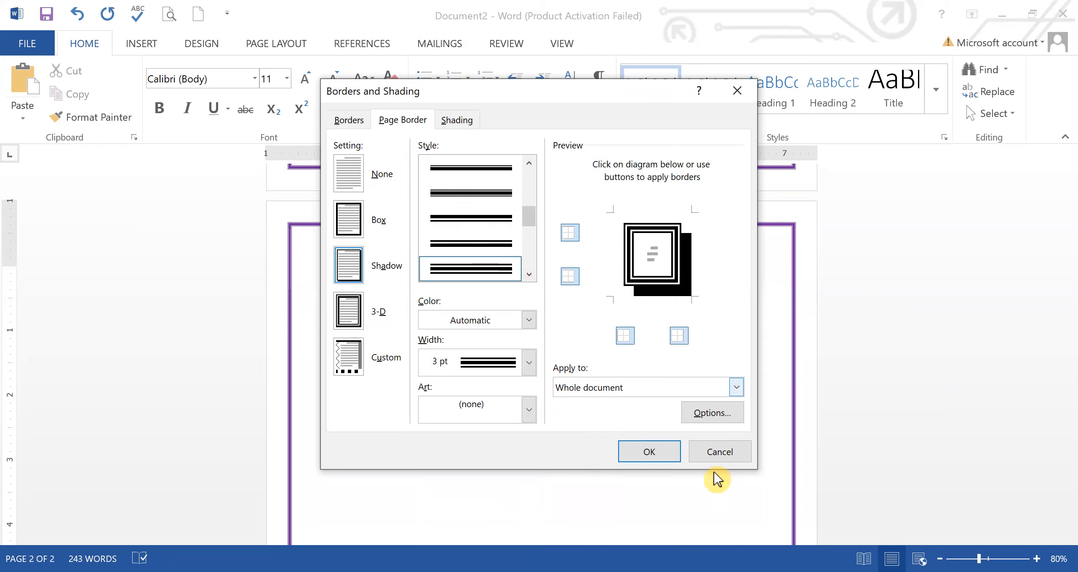
pyautogui.click(656, 451)
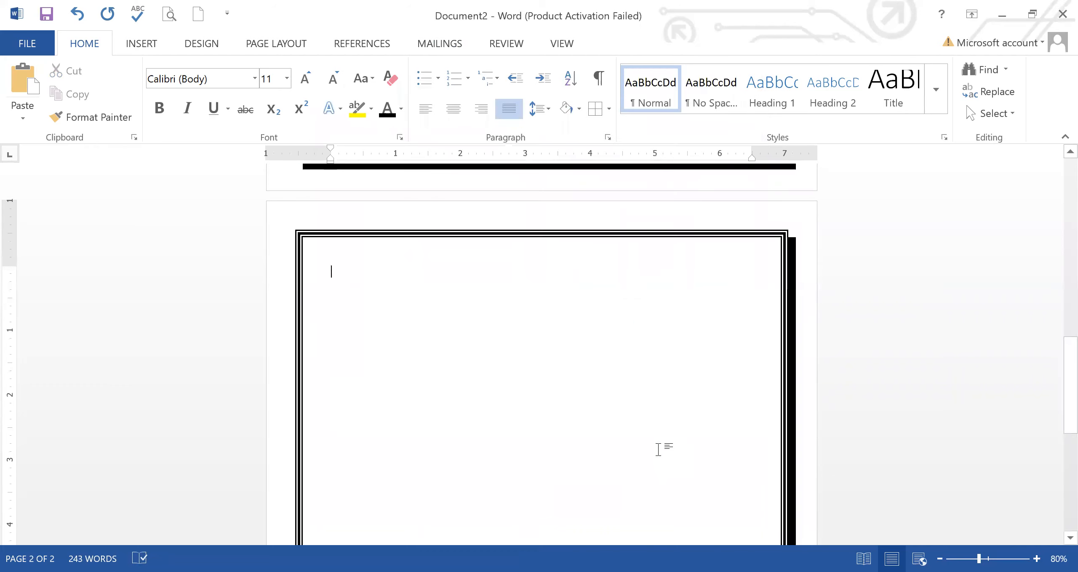
# Change the whole document's page border to the Custom setting in standard red
pyautogui.click(889, 558)
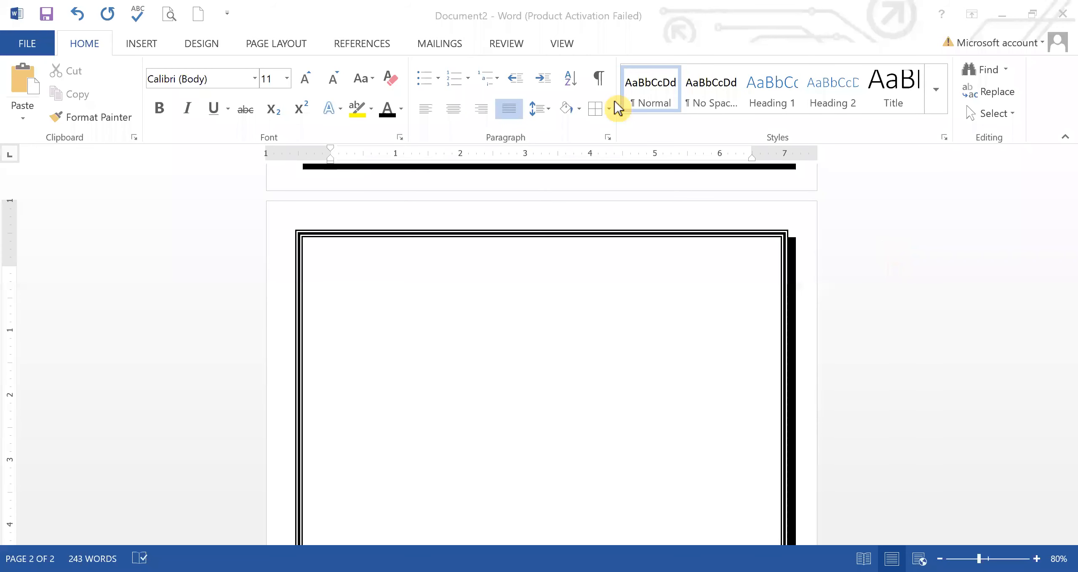
pyautogui.click(609, 110)
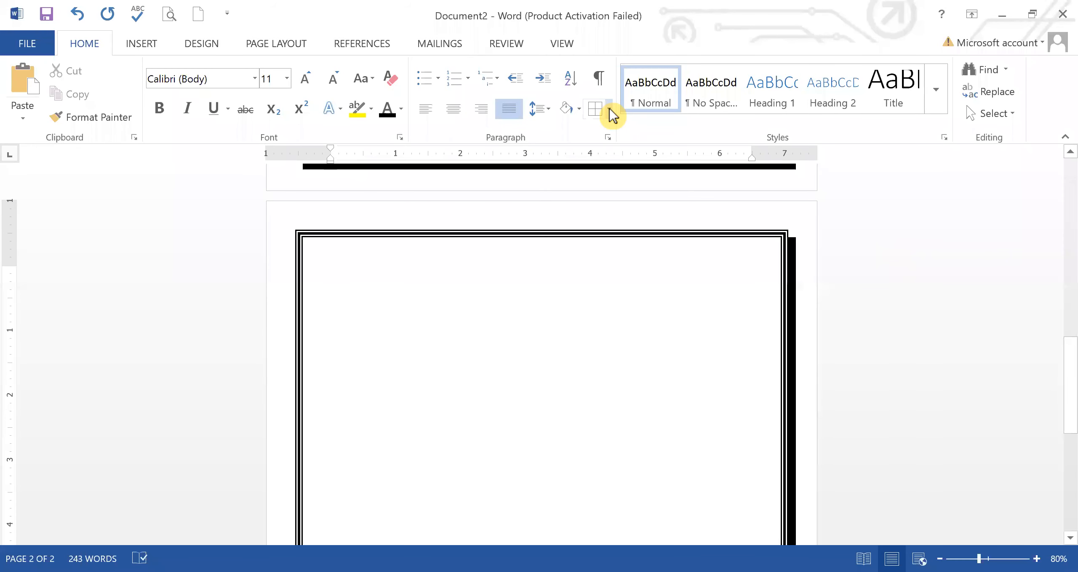
pyautogui.click(609, 109)
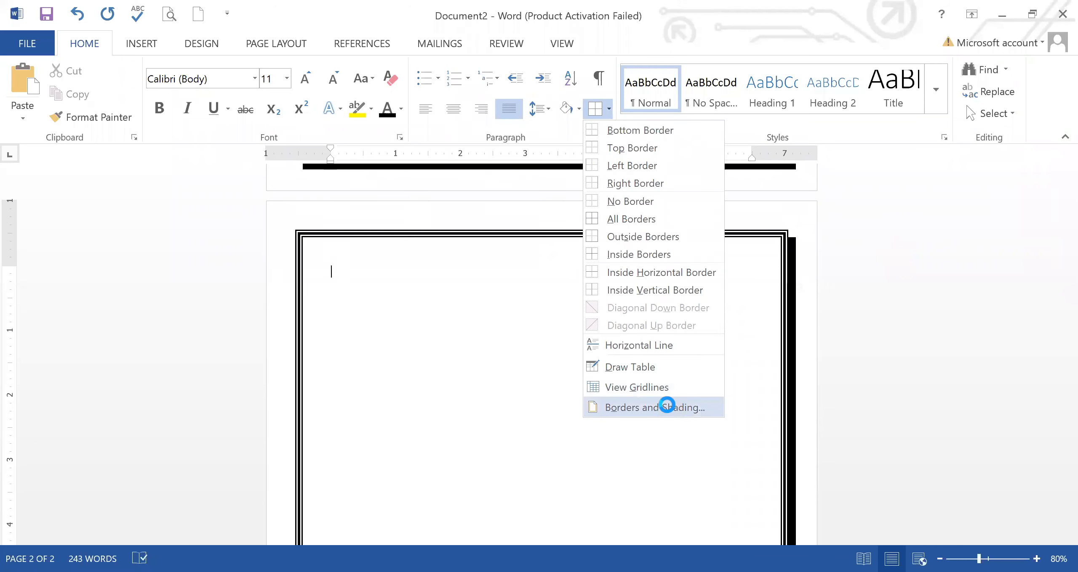
pyautogui.click(644, 408)
pyautogui.click(410, 121)
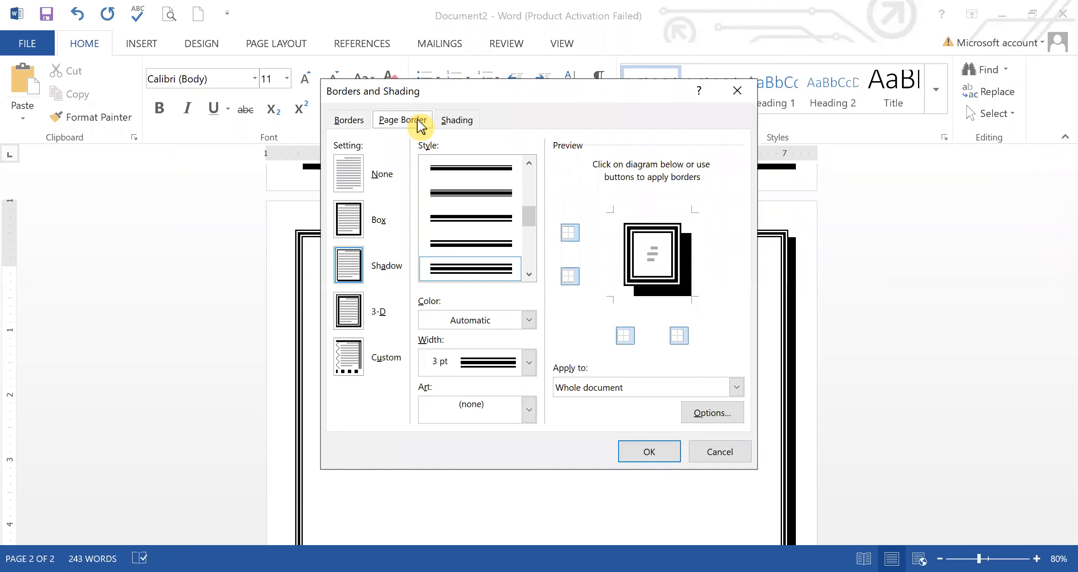
pyautogui.click(528, 411)
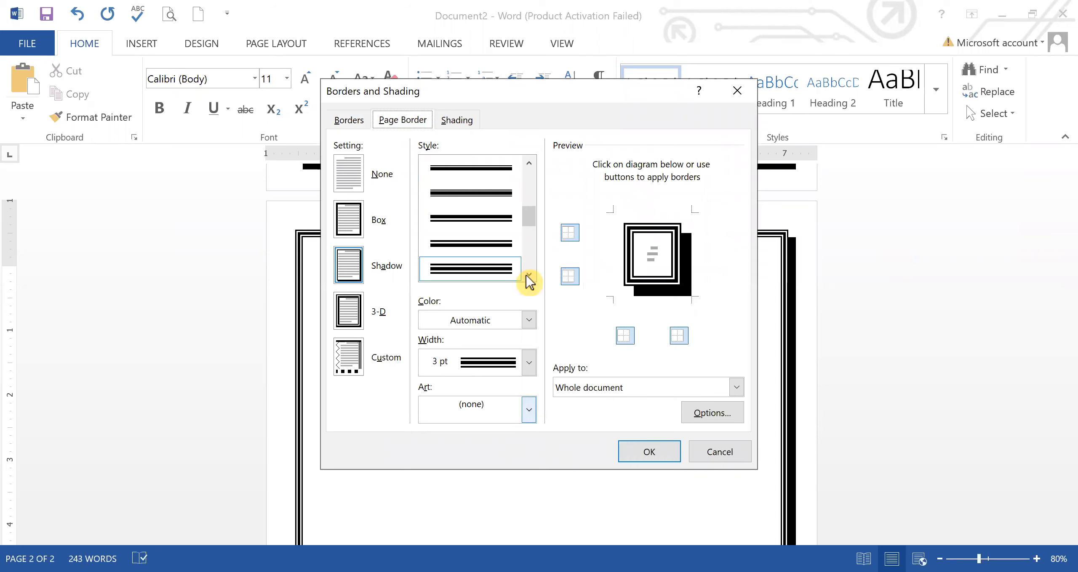
pyautogui.click(528, 320)
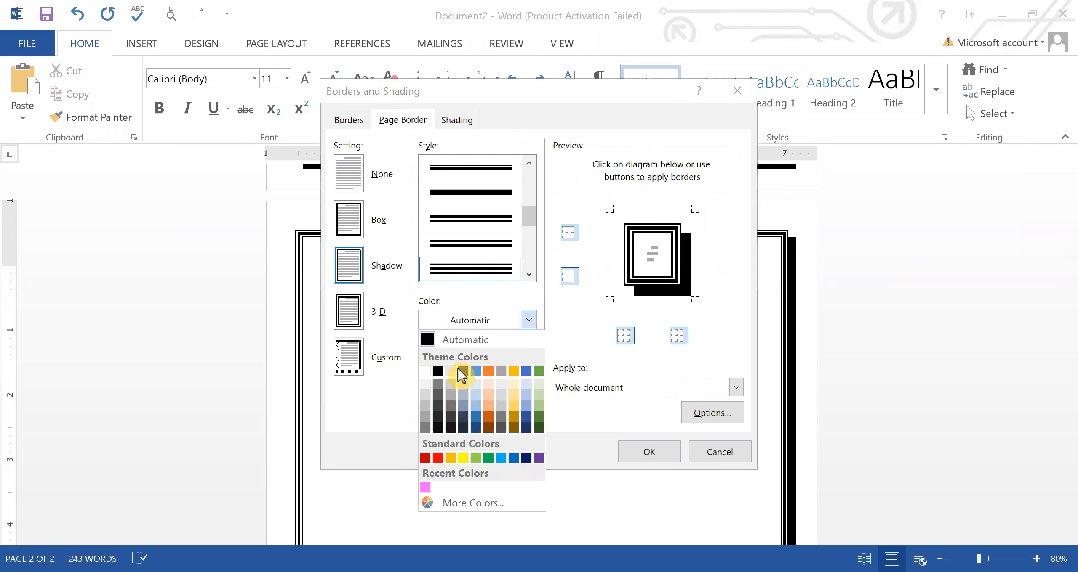
pyautogui.click(439, 458)
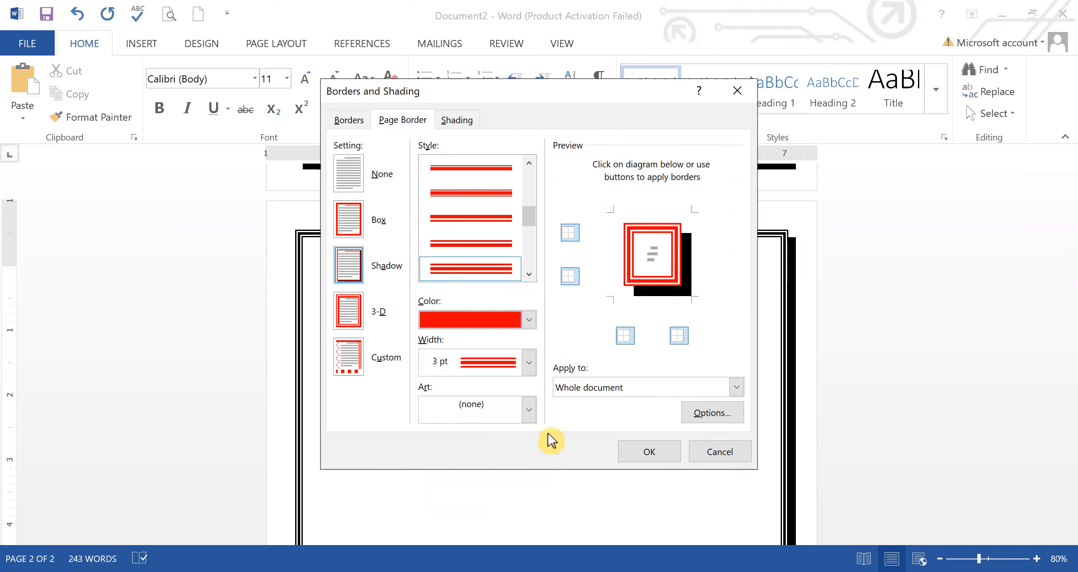
pyautogui.click(362, 357)
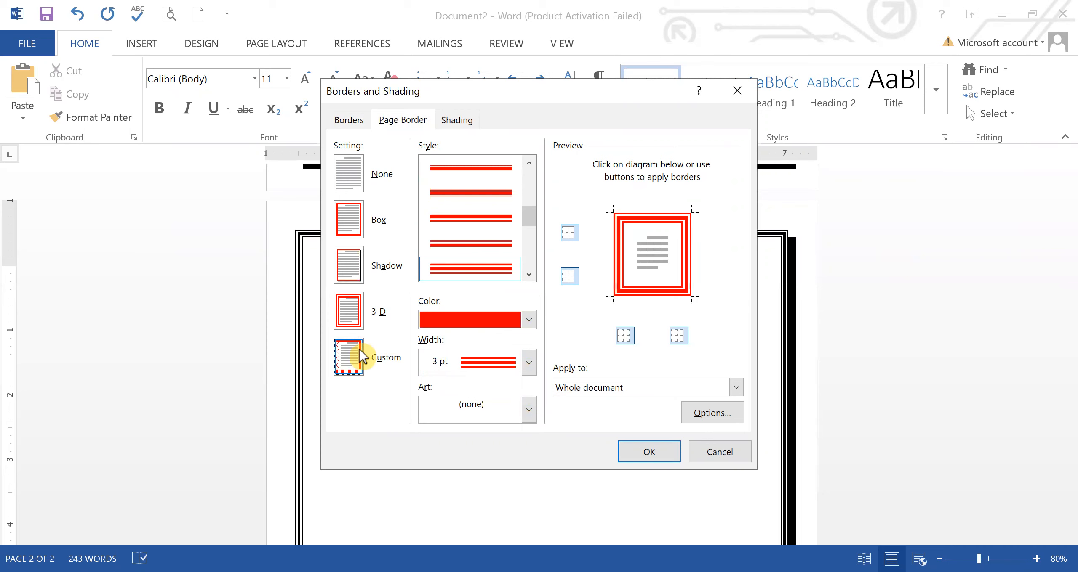
pyautogui.click(644, 449)
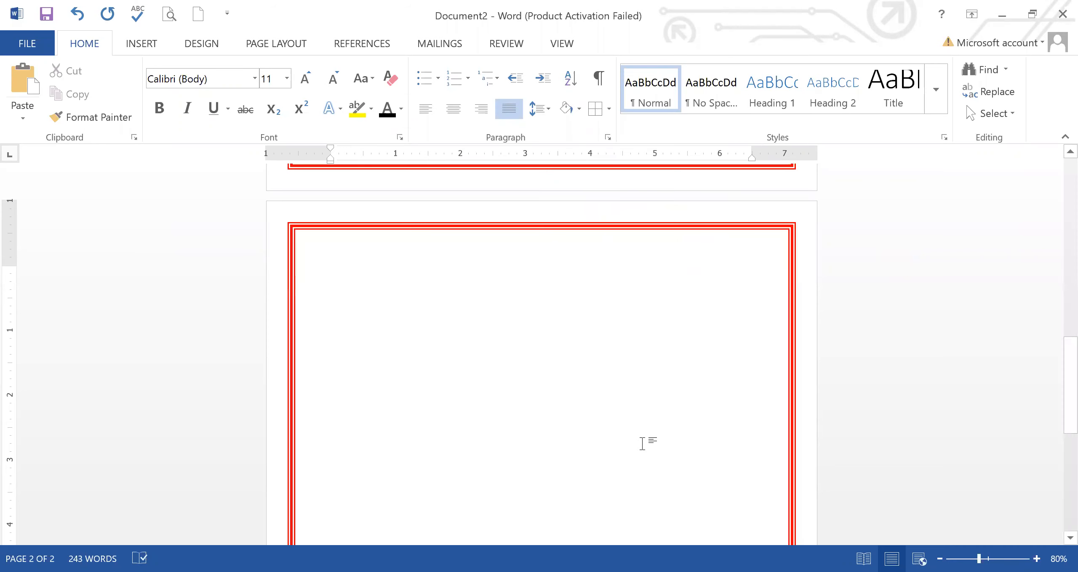